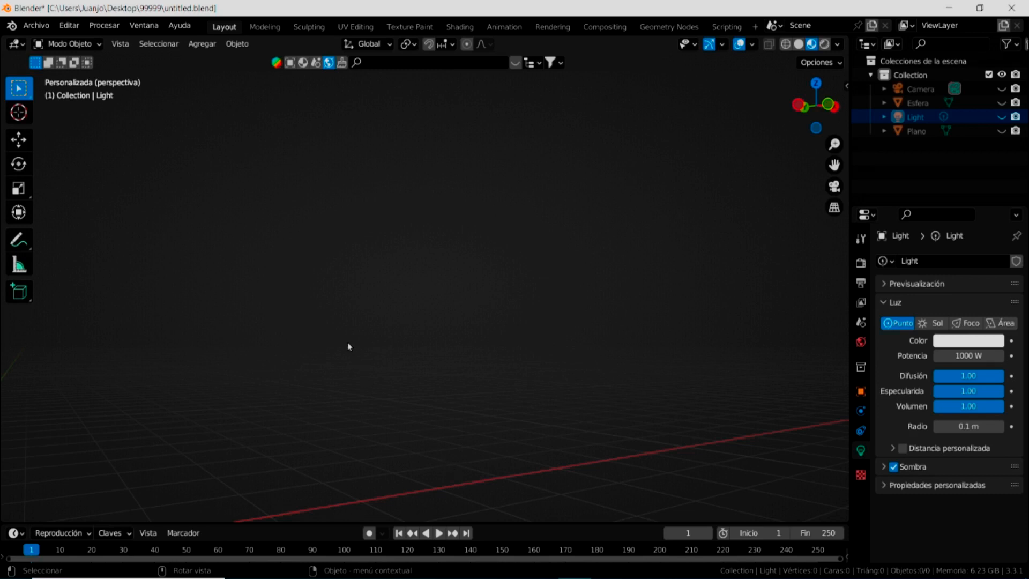
# Add a 2 m cube mesh at the world origin.
pyautogui.click(202, 45)
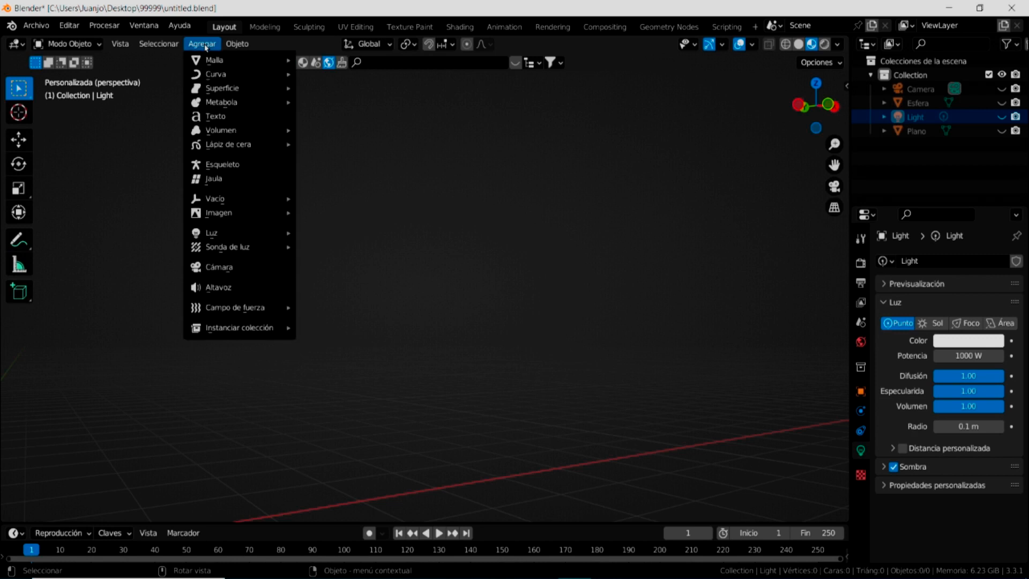
pyautogui.moveTo(230, 60)
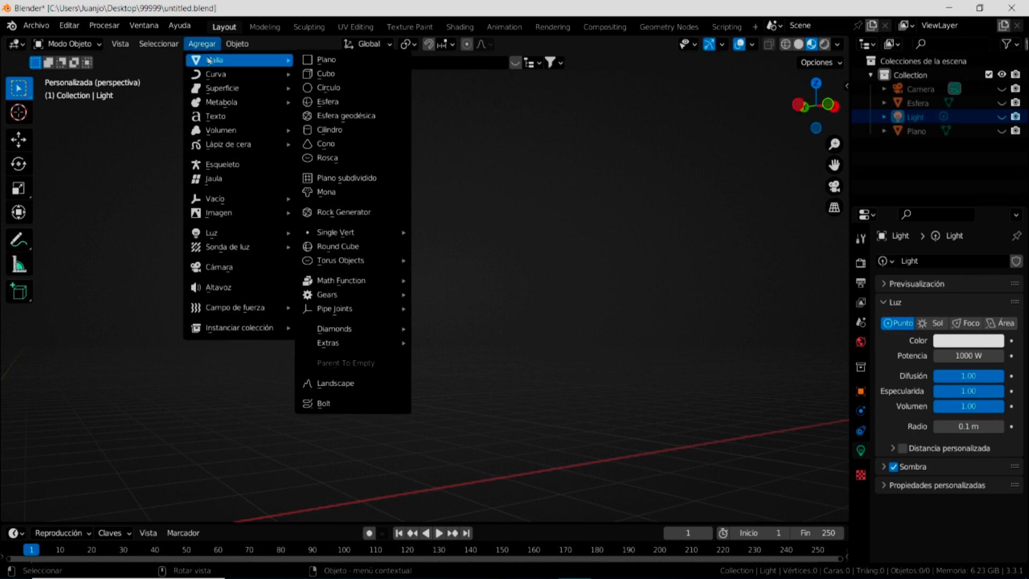
pyautogui.click(347, 74)
pyautogui.press('KP_Decimal')
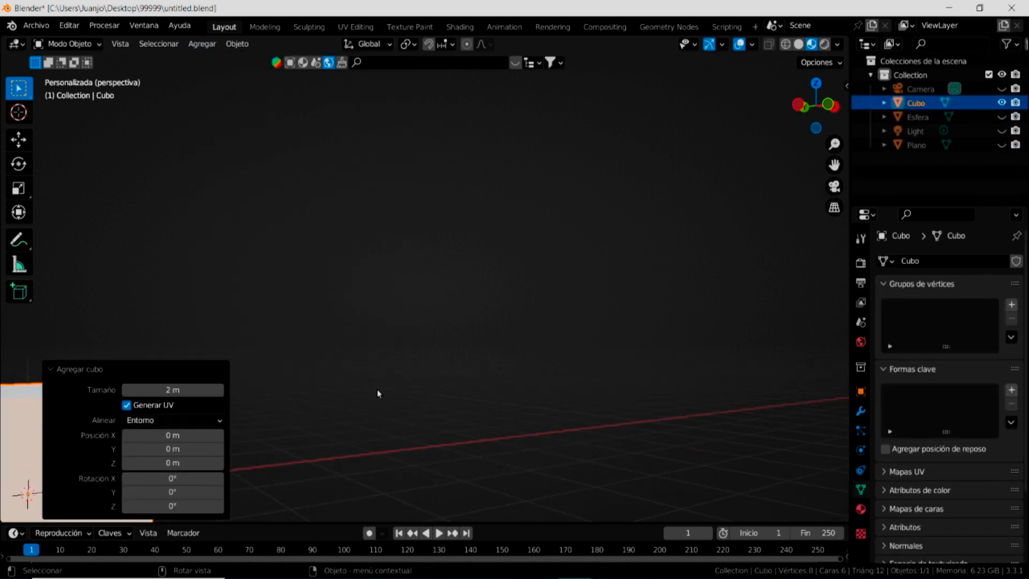
pyautogui.keyDown('shift'); pyautogui.moveTo(391, 396); pyautogui.dragTo(480, 411, button='middle'); pyautogui.keyUp('shift')
pyautogui.scroll(-2, 441, 367)
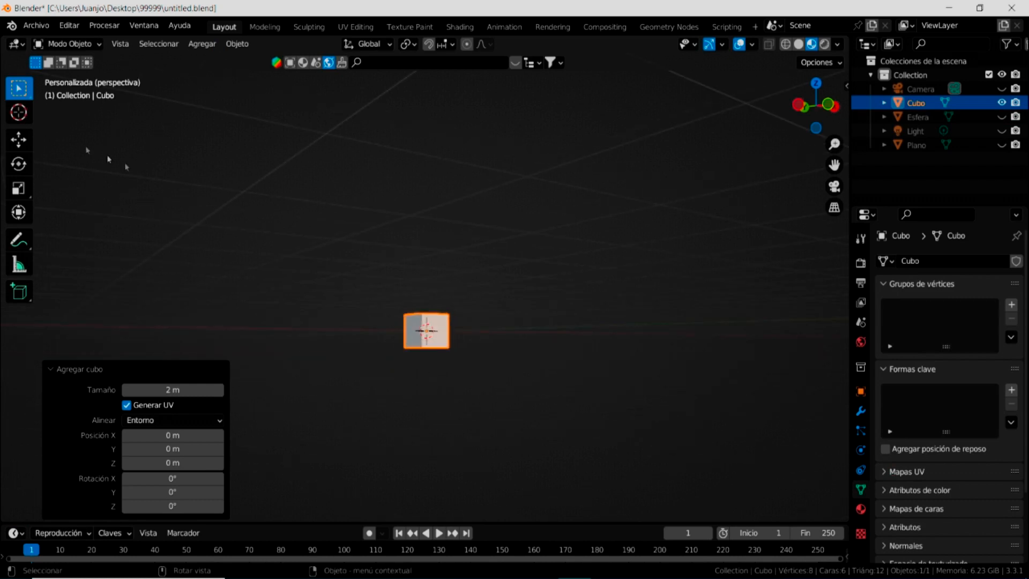
# Stretch the cube along Z by factors of about 4.31, 2.59 and 1.77 into a tall column, and lower it about 5.86 m.
pyautogui.click(19, 188)
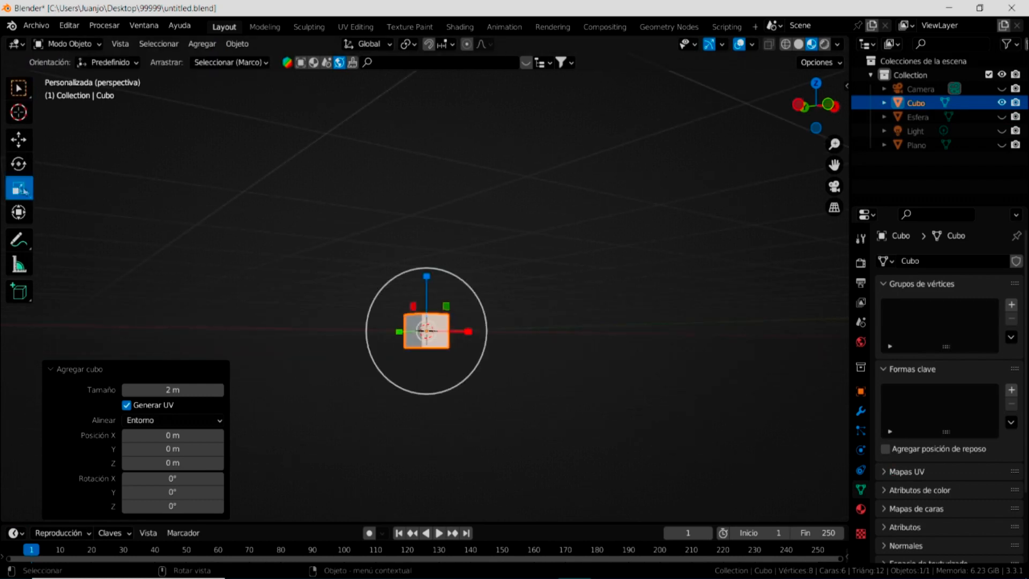
pyautogui.moveTo(427, 276); pyautogui.dragTo(435, 73)
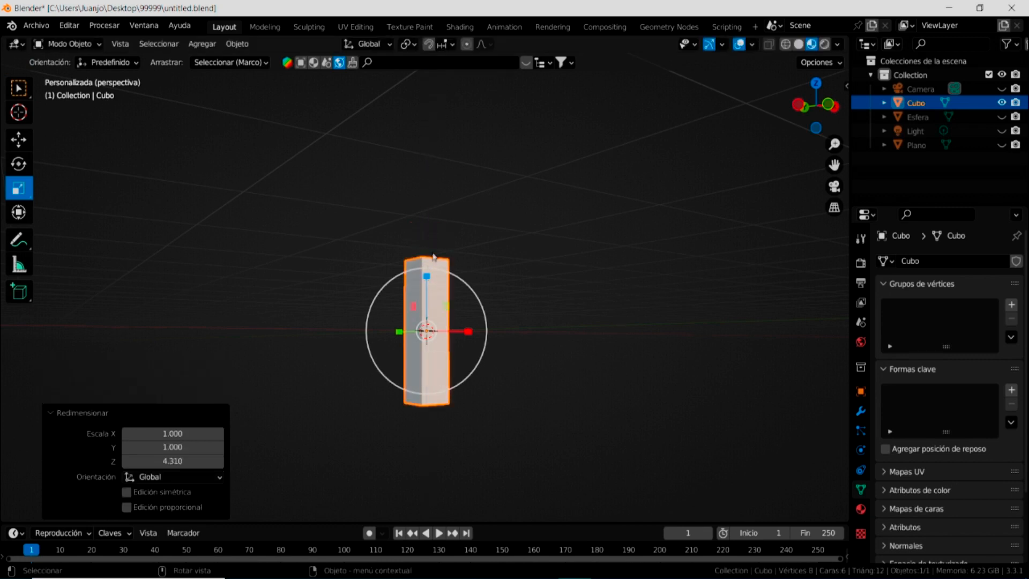
pyautogui.moveTo(427, 276); pyautogui.dragTo(424, 172)
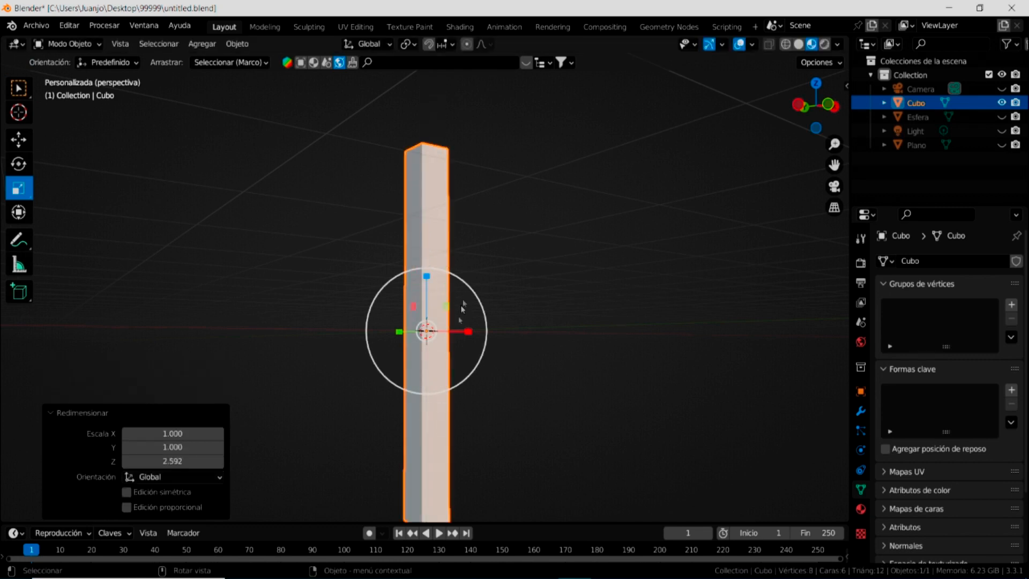
pyautogui.moveTo(486, 325); pyautogui.dragTo(434, 320)
pyautogui.moveTo(426, 276); pyautogui.dragTo(431, 233)
pyautogui.moveTo(435, 230); pyautogui.dragTo(506, 314, button='middle')
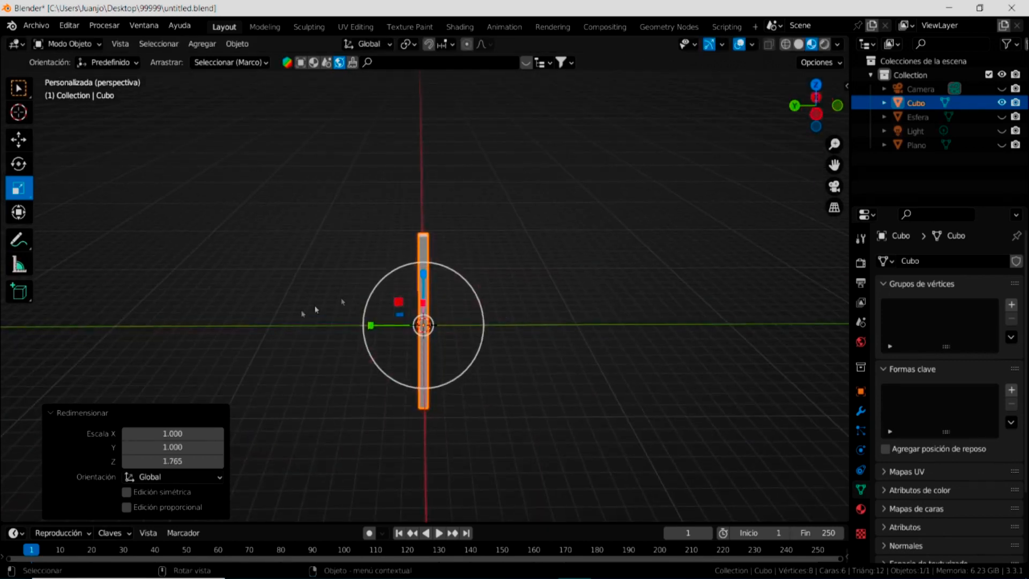
pyautogui.click(19, 139)
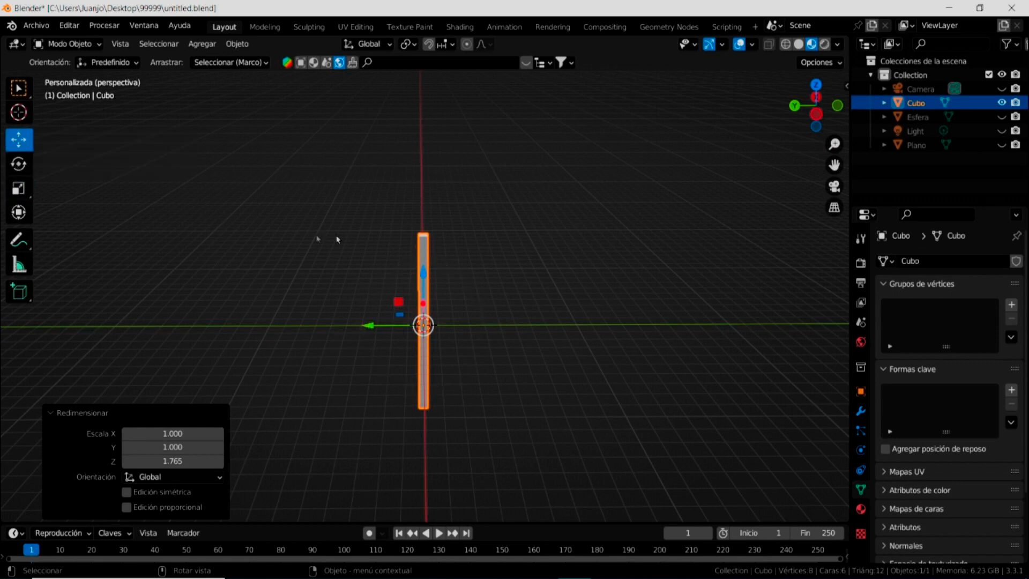
pyautogui.moveTo(426, 274); pyautogui.dragTo(429, 349)
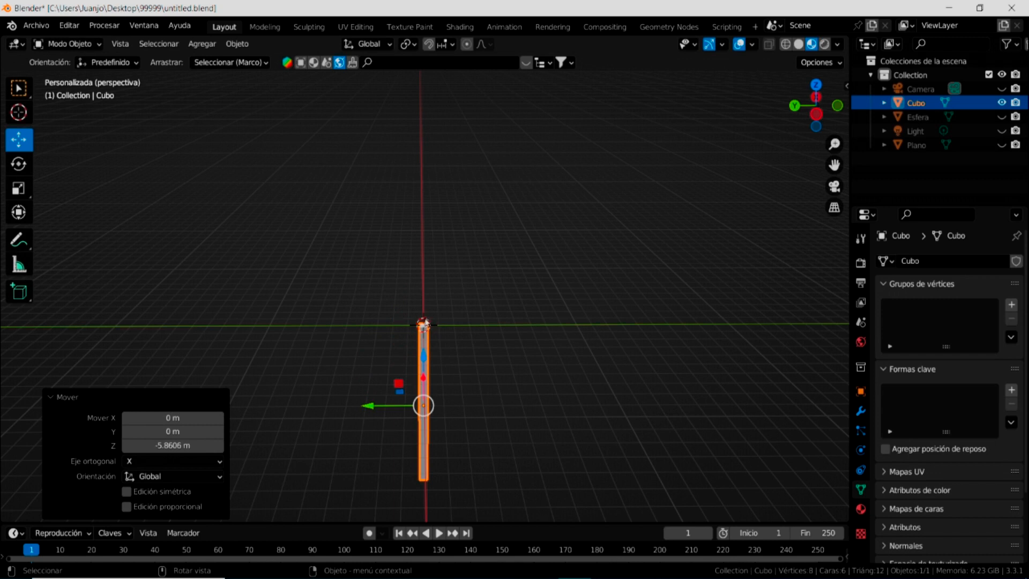
# Put the column into Edit Mode and deselect all of its geometry.
pyautogui.click(67, 43)
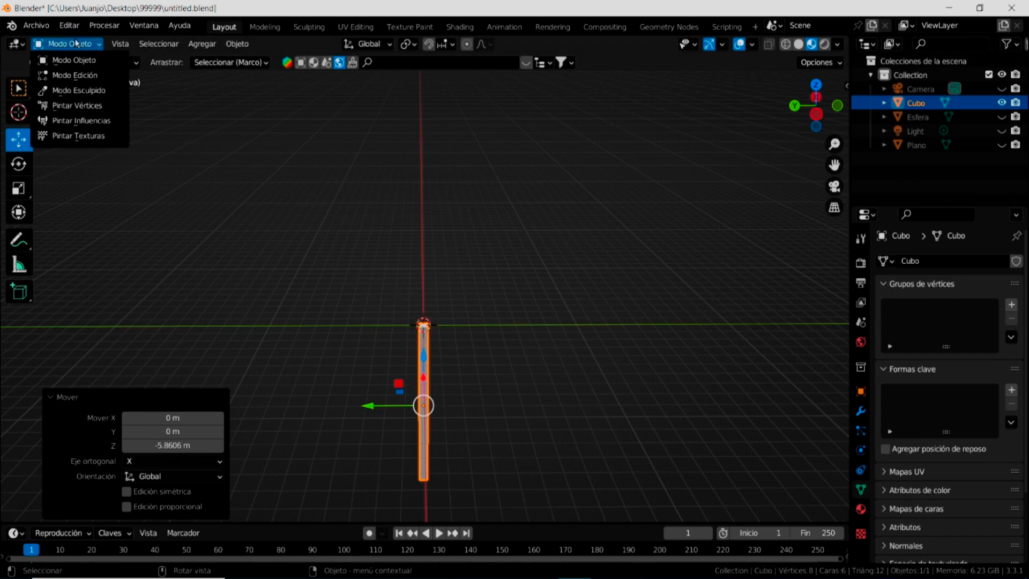
pyautogui.click(85, 75)
pyautogui.scroll(5, 423, 370)
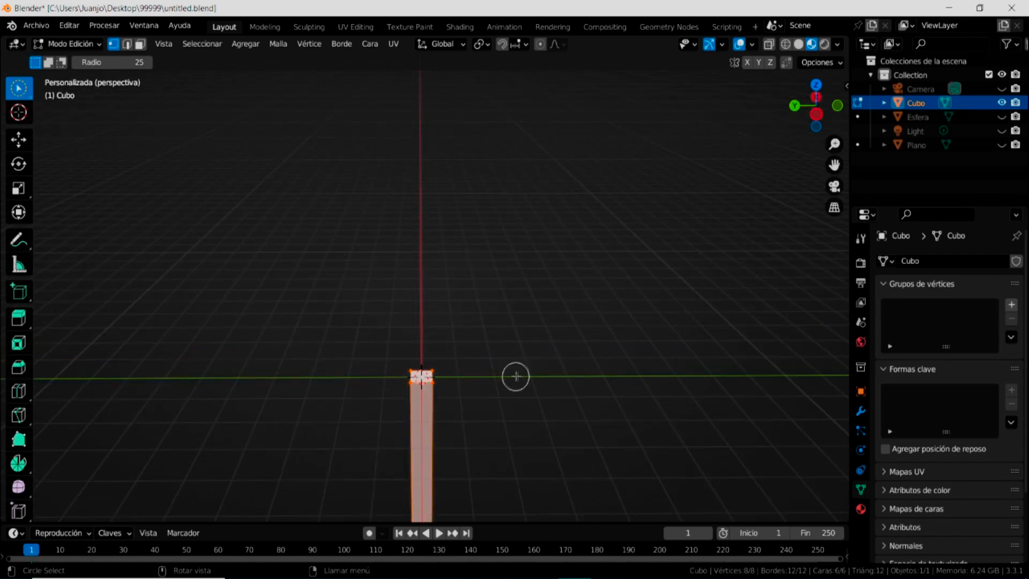
pyautogui.click(607, 375)
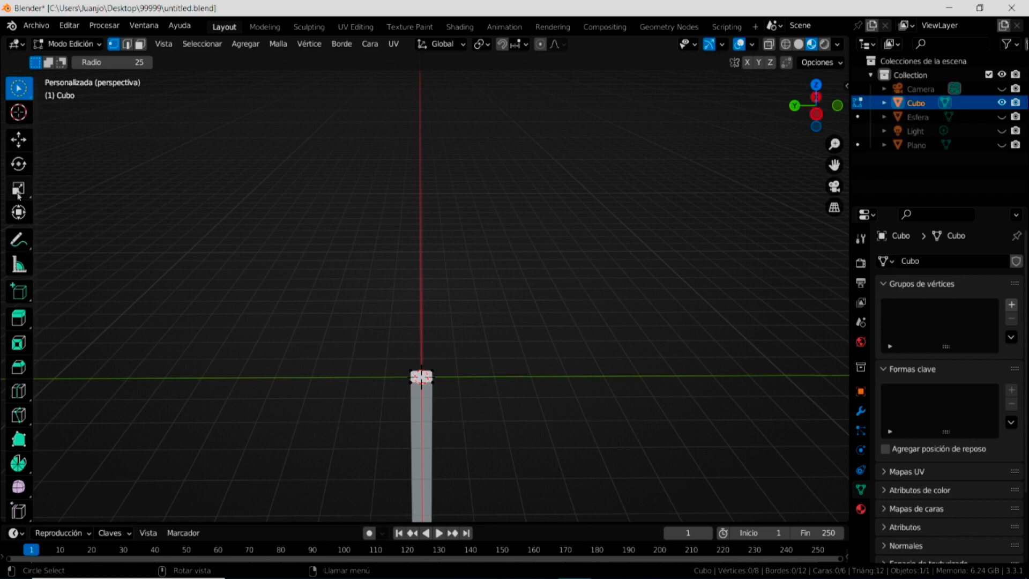
# Switch to face selection and place the 3D cursor near the Y axis at about Y -5.24 m, aligning it from the top view.
pyautogui.click(18, 112)
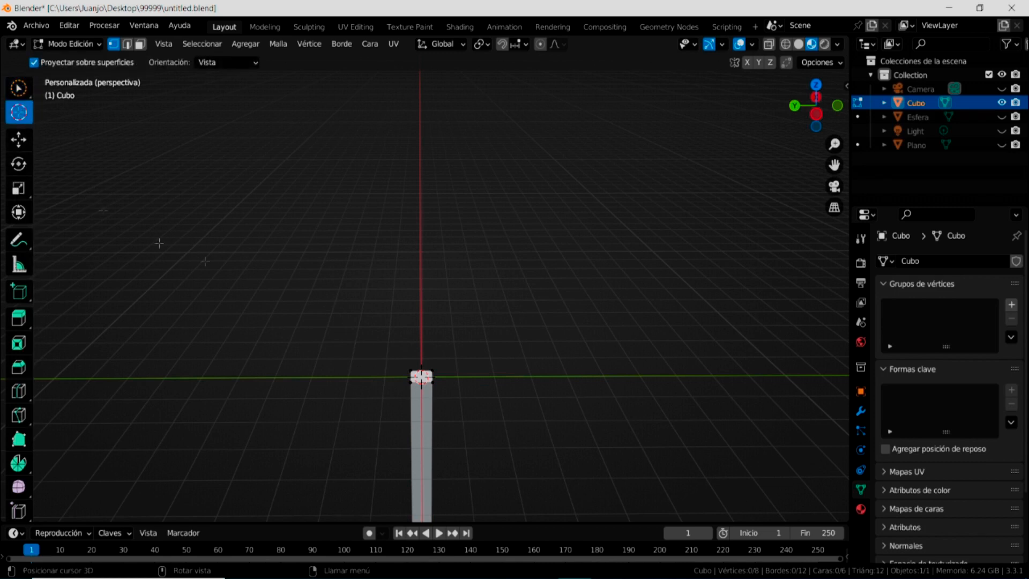
pyautogui.click(595, 376)
pyautogui.click(140, 44)
pyautogui.click(611, 376)
pyautogui.press('KP_1')
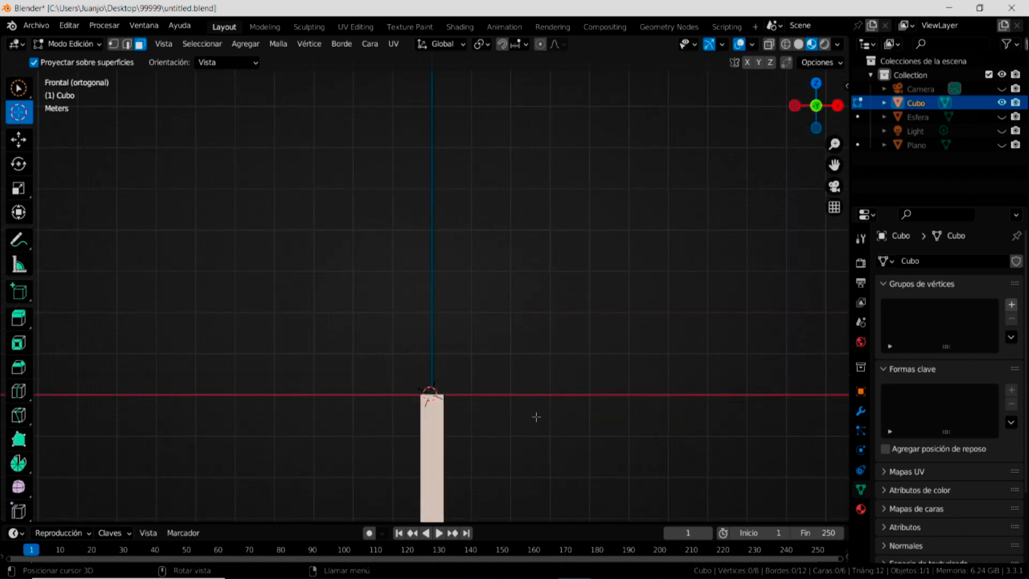
pyautogui.press('KP_7')
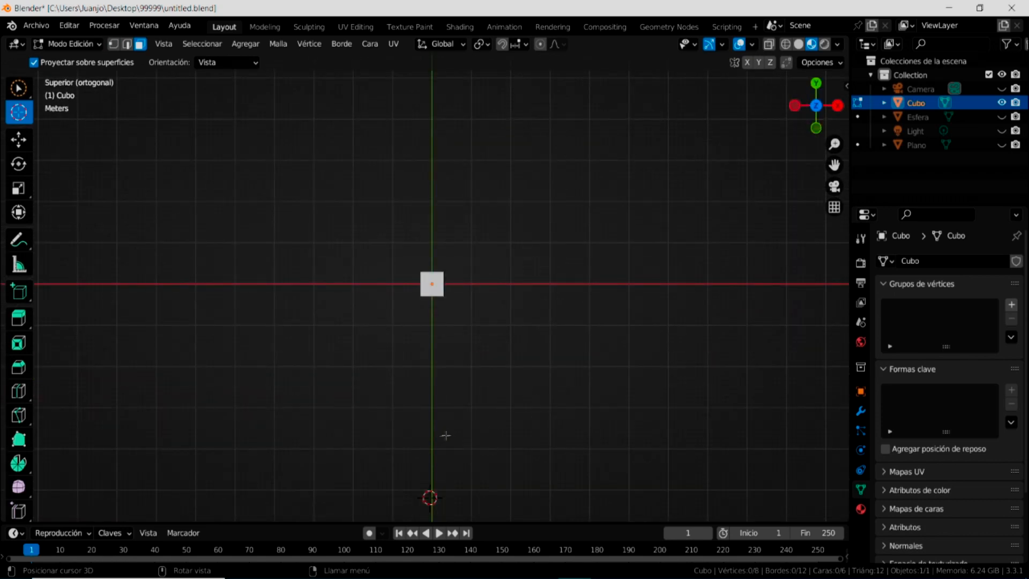
pyautogui.click(432, 501)
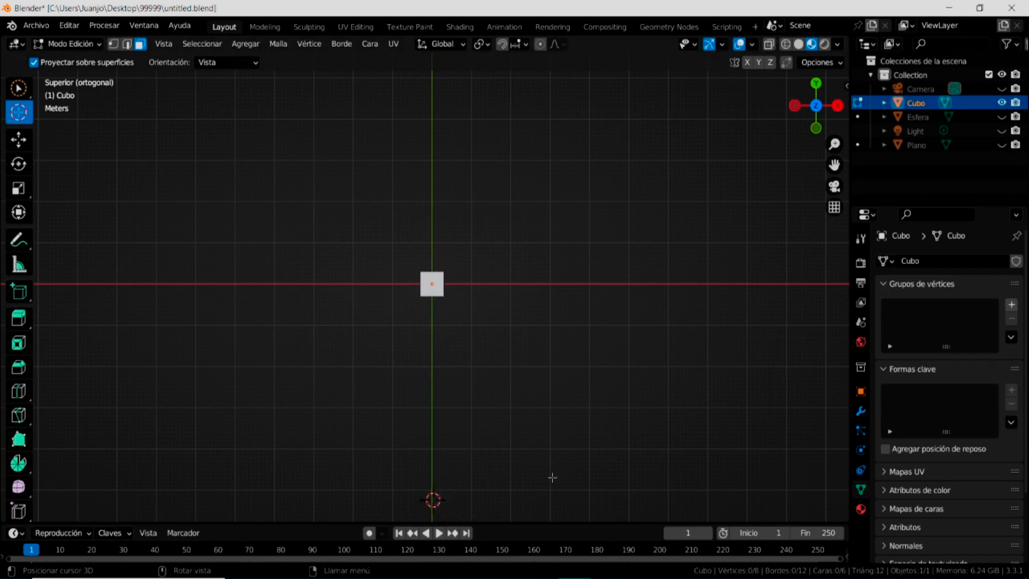
# Select the column's top face and change the selection tool from circle to box.
pyautogui.click(18, 87)
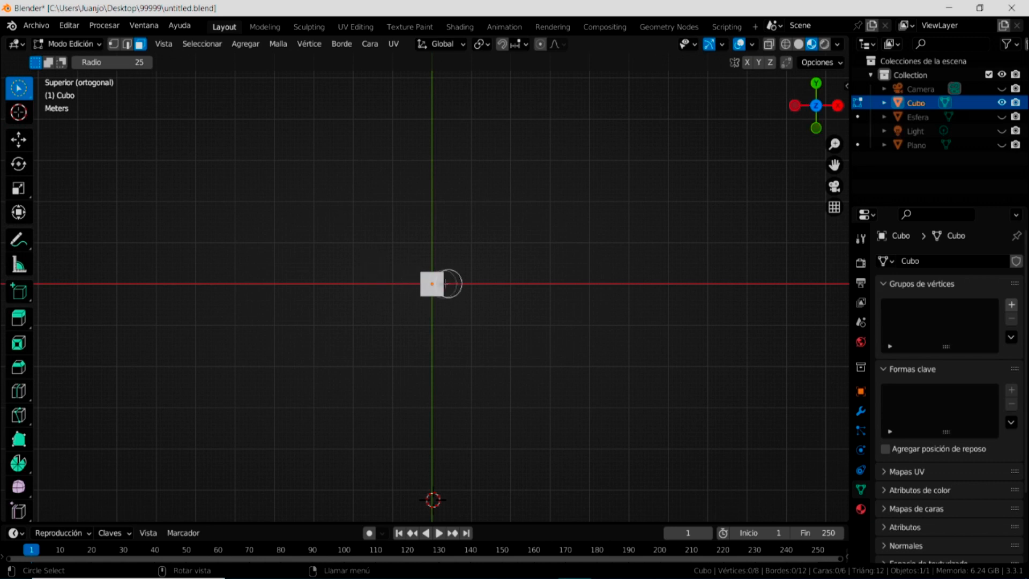
pyautogui.click(432, 283)
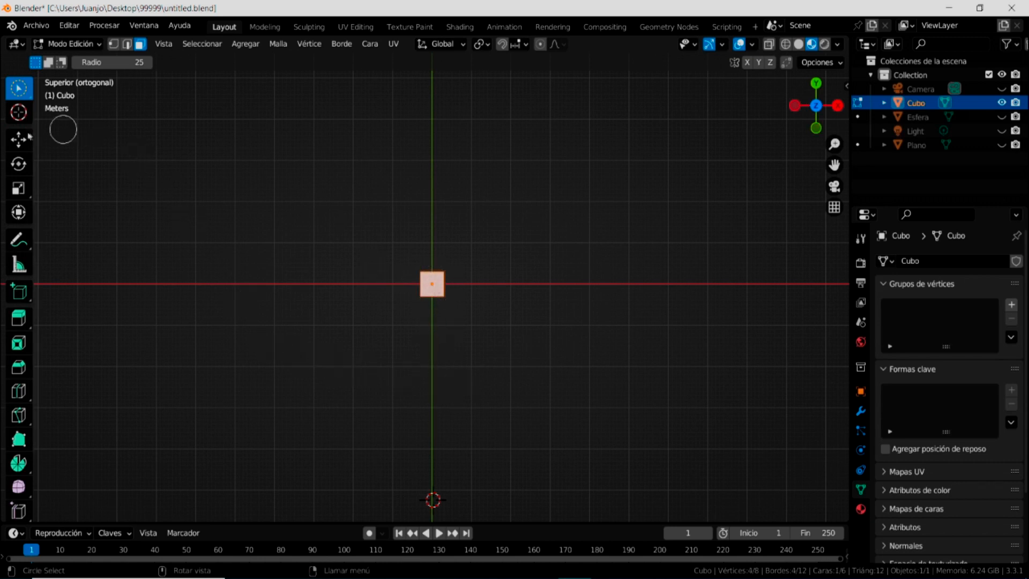
pyautogui.moveTo(18, 89)
pyautogui.mouseDown()
pyautogui.moveTo(43, 113)
pyautogui.moveTo(65, 94)
pyautogui.moveTo(73, 123)
pyautogui.mouseUp()
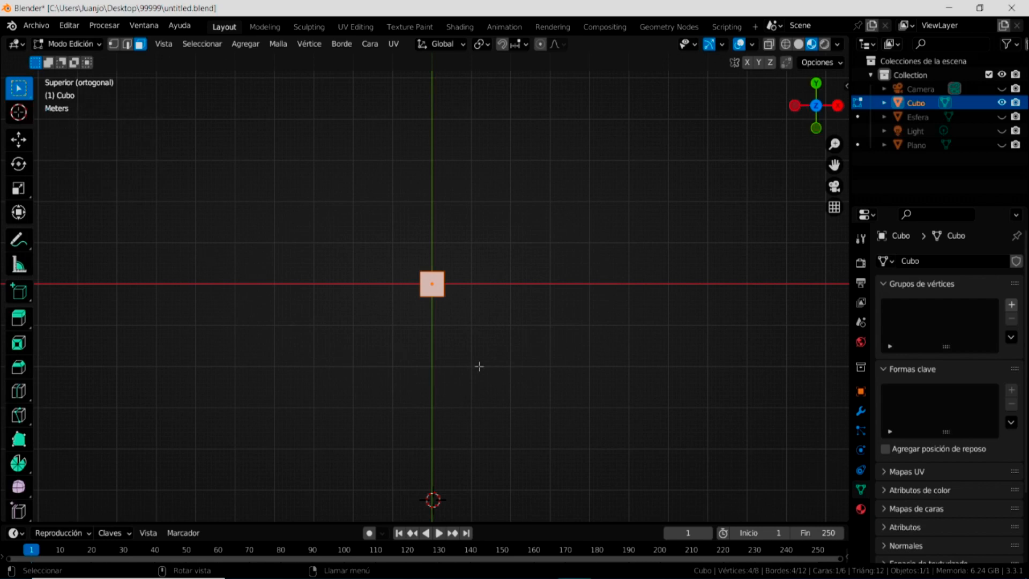
pyautogui.moveTo(488, 424); pyautogui.dragTo(334, 300, button='middle')
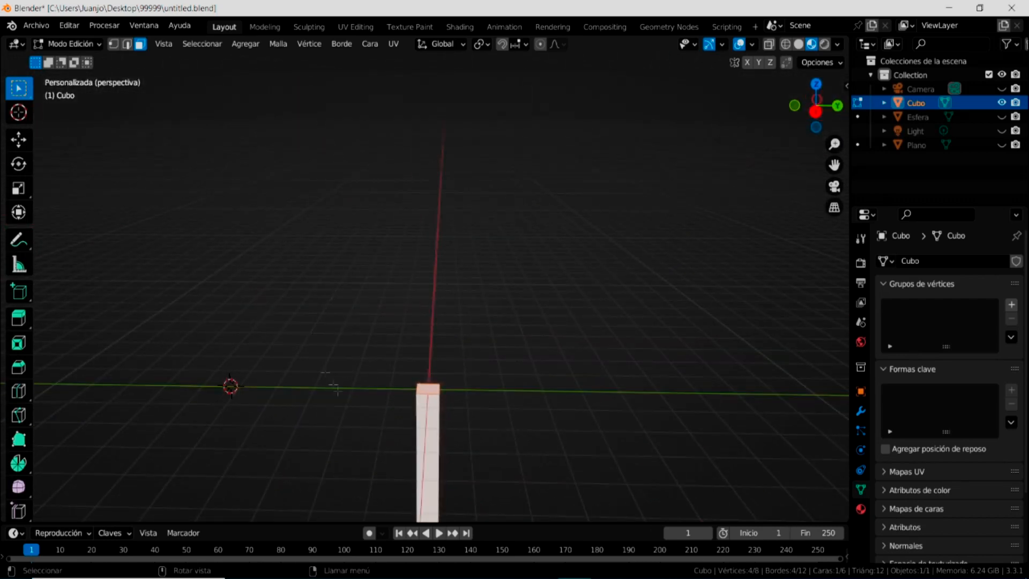
# Spin the top face around the 3D cursor on the X axis with 12 steps, by about -93.6°, to form a curved bend.
pyautogui.click(23, 468)
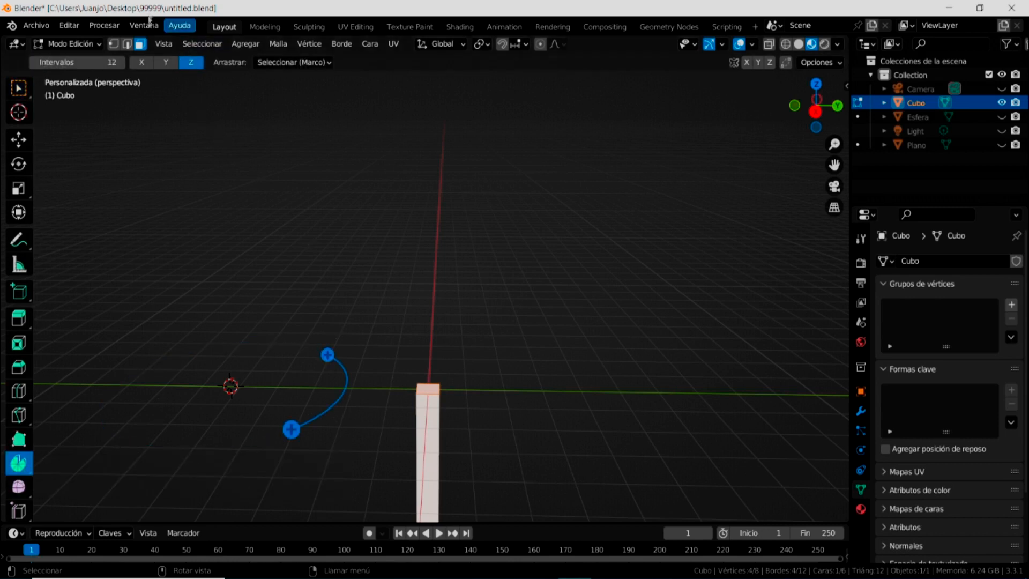
pyautogui.click(165, 62)
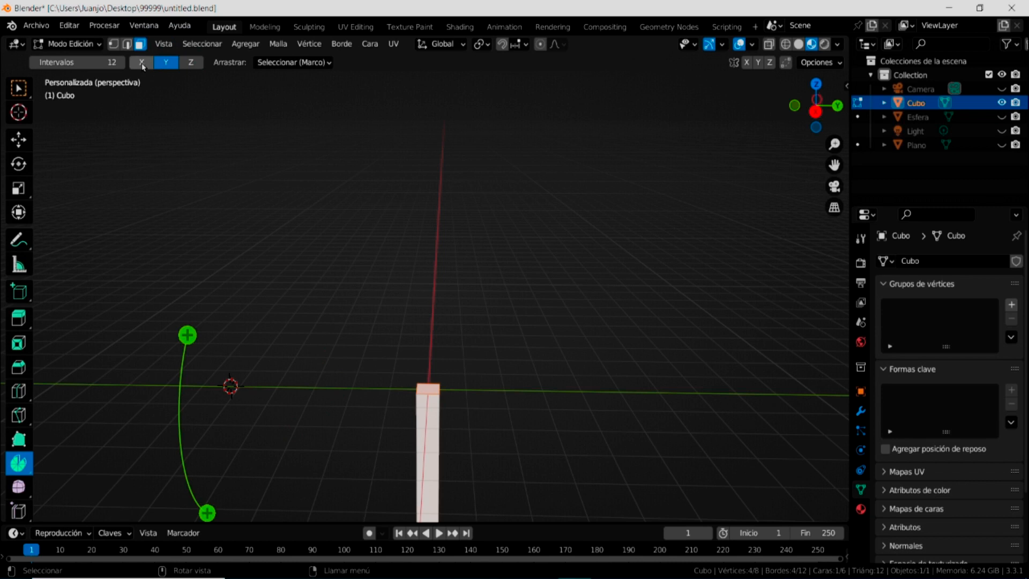
pyautogui.click(142, 63)
pyautogui.moveTo(347, 374)
pyautogui.mouseDown(button='middle')
pyautogui.moveTo(324, 429)
pyautogui.moveTo(343, 390)
pyautogui.mouseUp(button='middle')
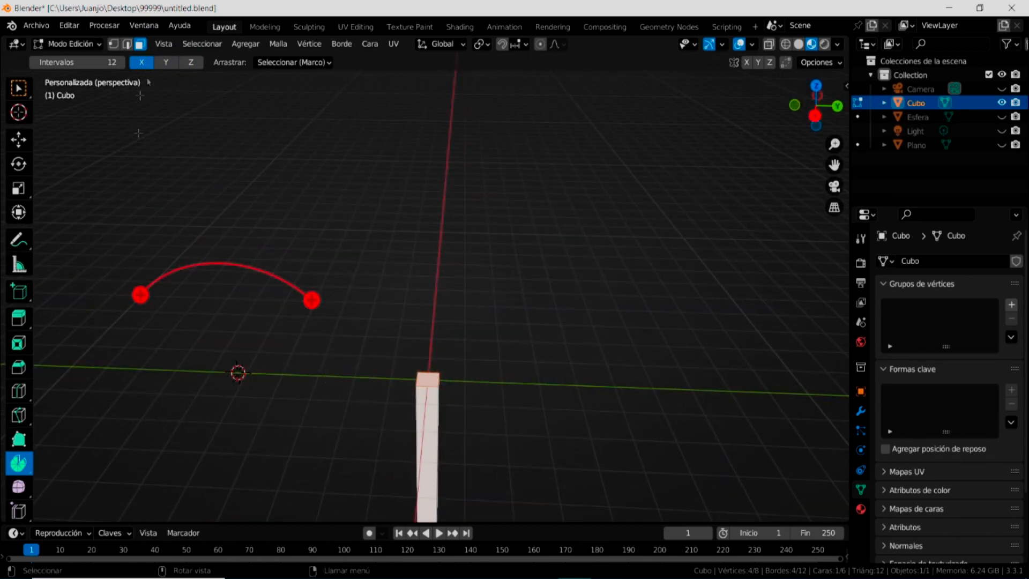
pyautogui.moveTo(313, 297); pyautogui.dragTo(126, 296)
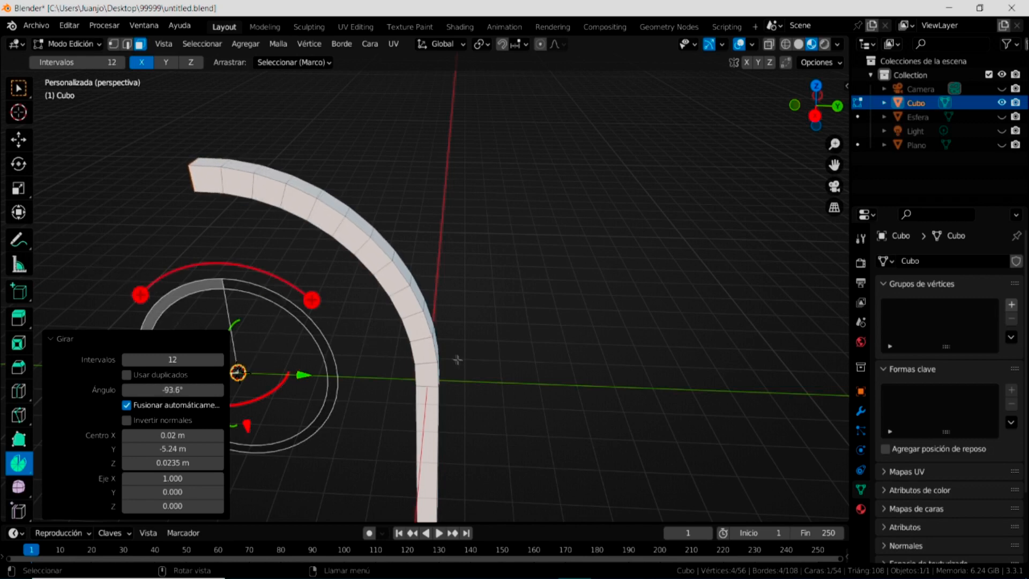
# Extrude the bend's end face about 22.7 m along its normal as a straight arm, and return to Object Mode.
pyautogui.press('KP_1')
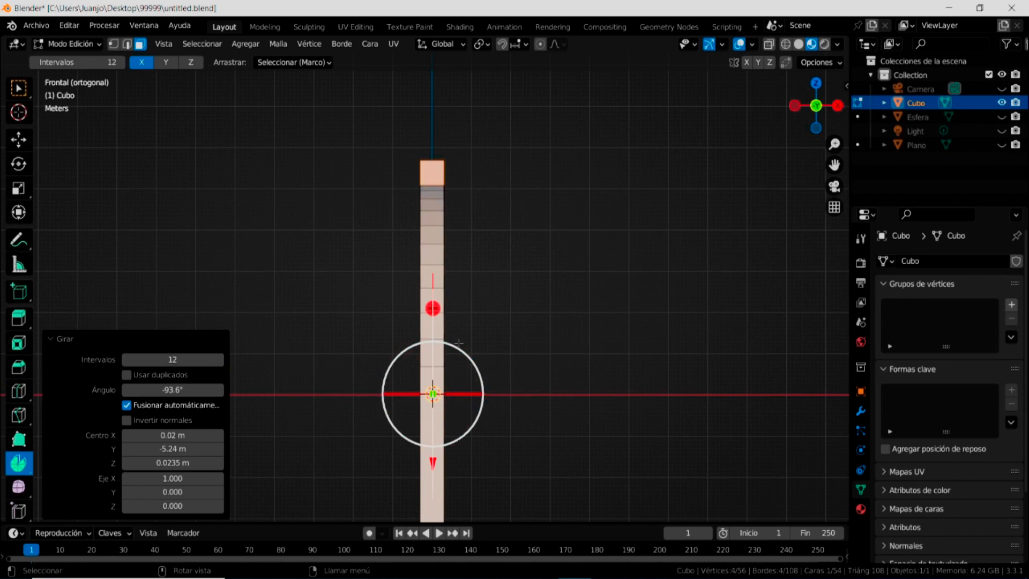
pyautogui.press('KP_7')
pyautogui.press('KP_3')
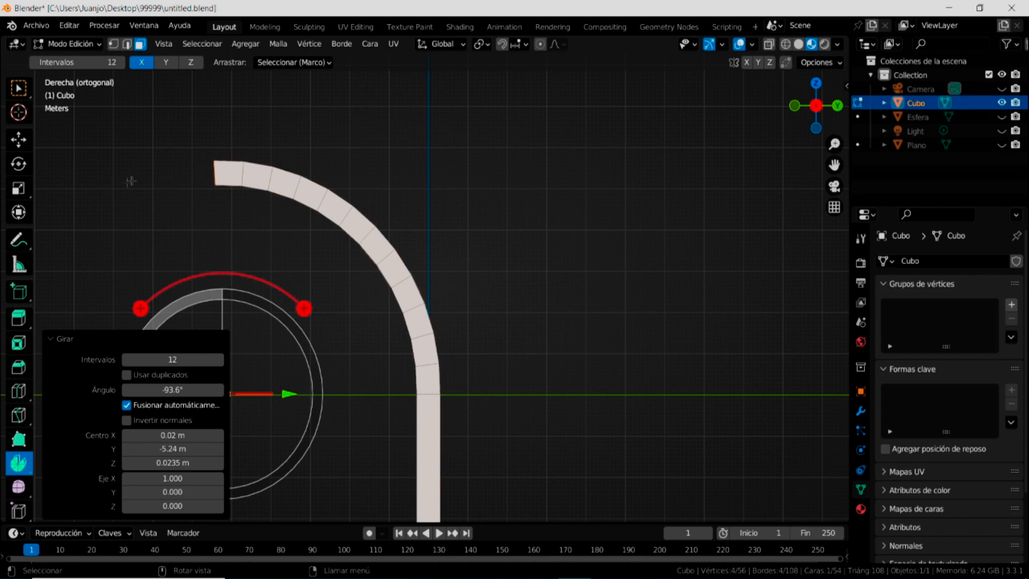
pyautogui.press('e')
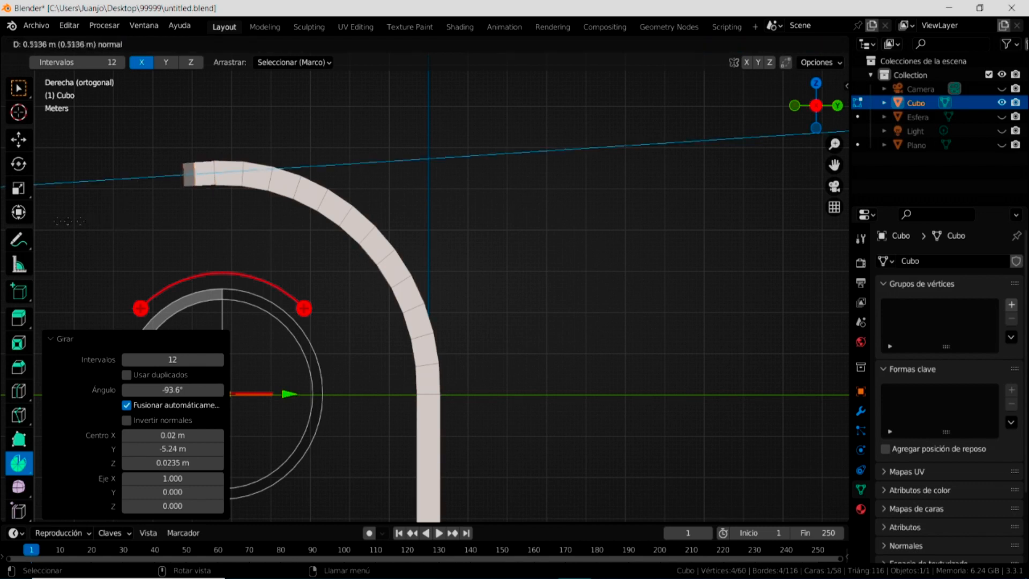
pyautogui.click(90, 231)
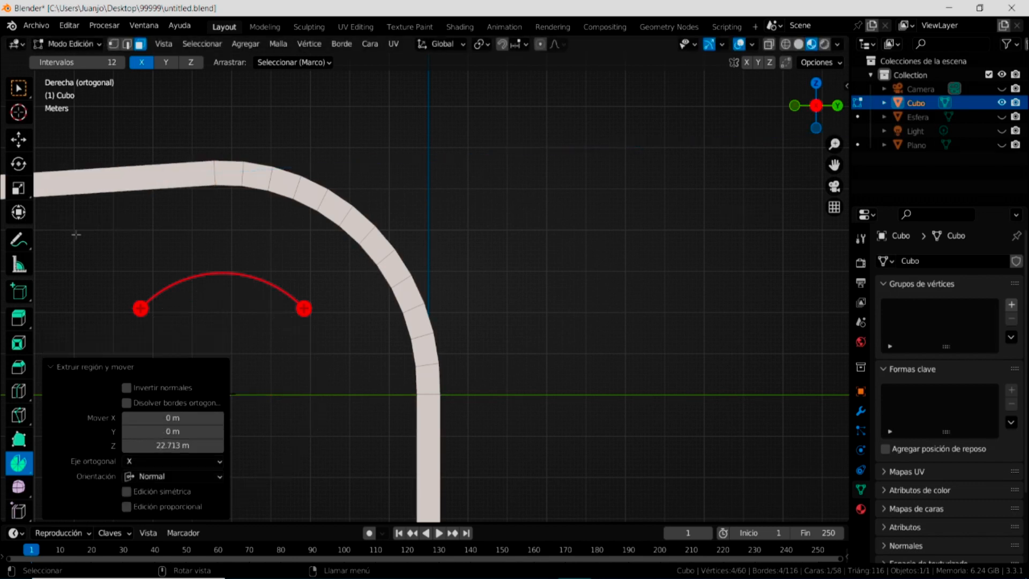
pyautogui.scroll(-5, 214, 284)
pyautogui.moveTo(332, 335); pyautogui.dragTo(662, 369, button='middle')
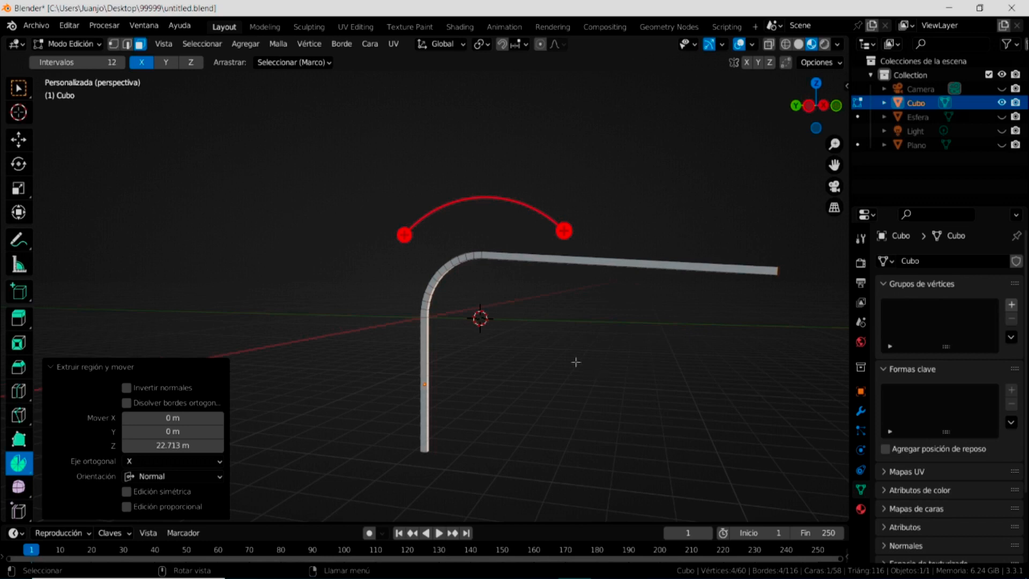
pyautogui.click(78, 45)
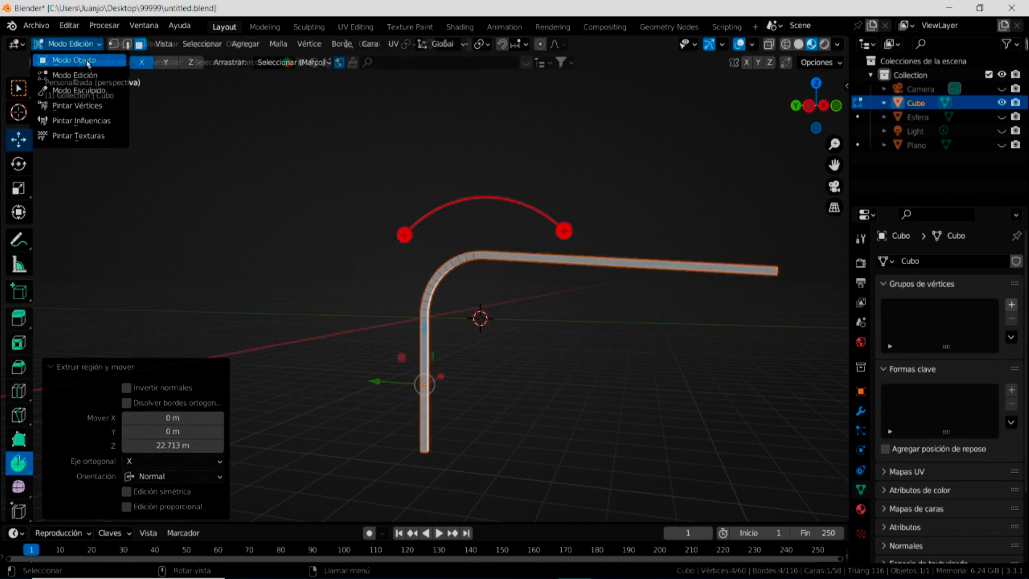
pyautogui.click(74, 60)
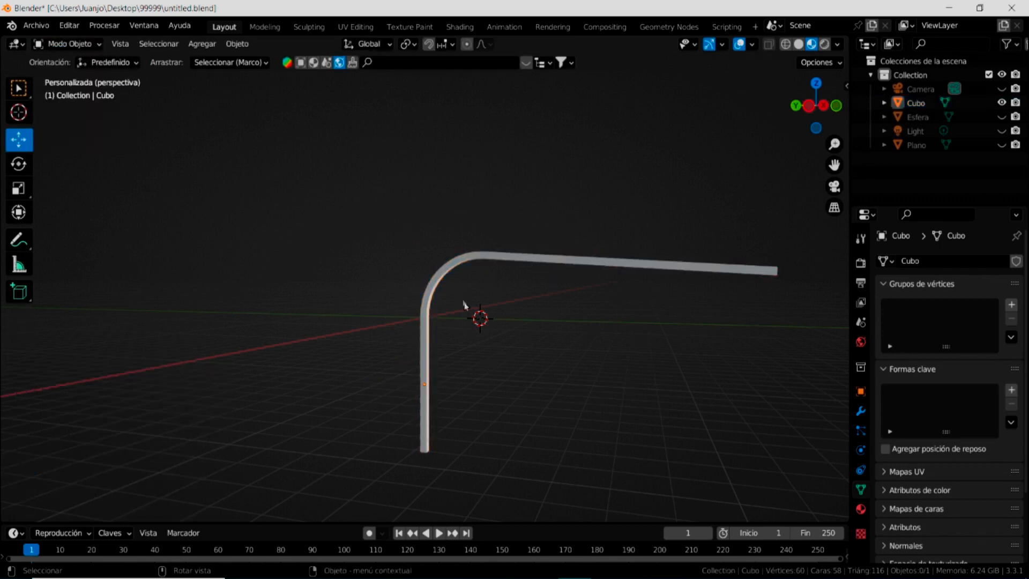
# Add a second 2 m cube at the 3D cursor and stretch it along Z by a factor of about 4.12.
pyautogui.click(203, 44)
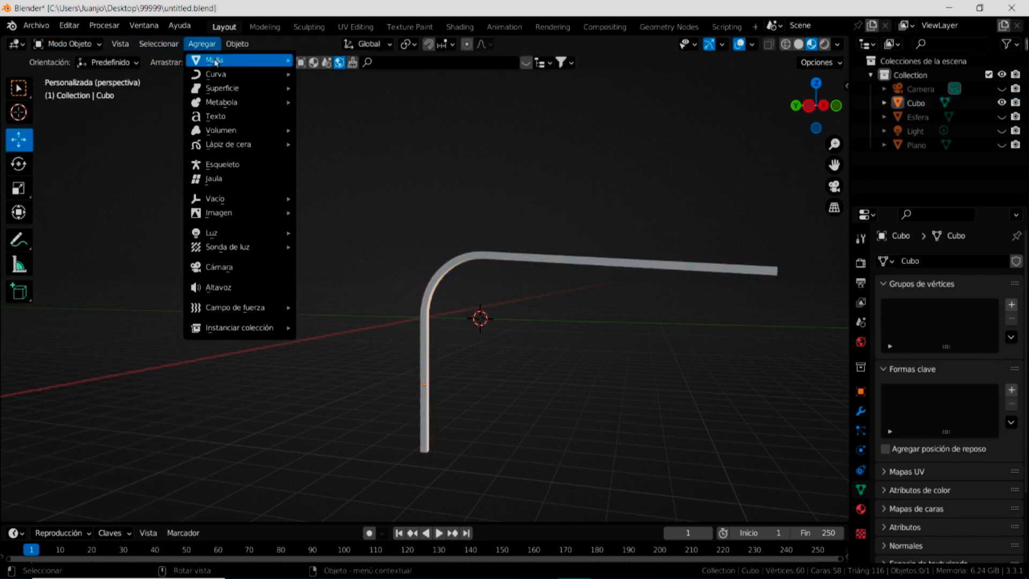
pyautogui.moveTo(217, 60)
pyautogui.click(326, 73)
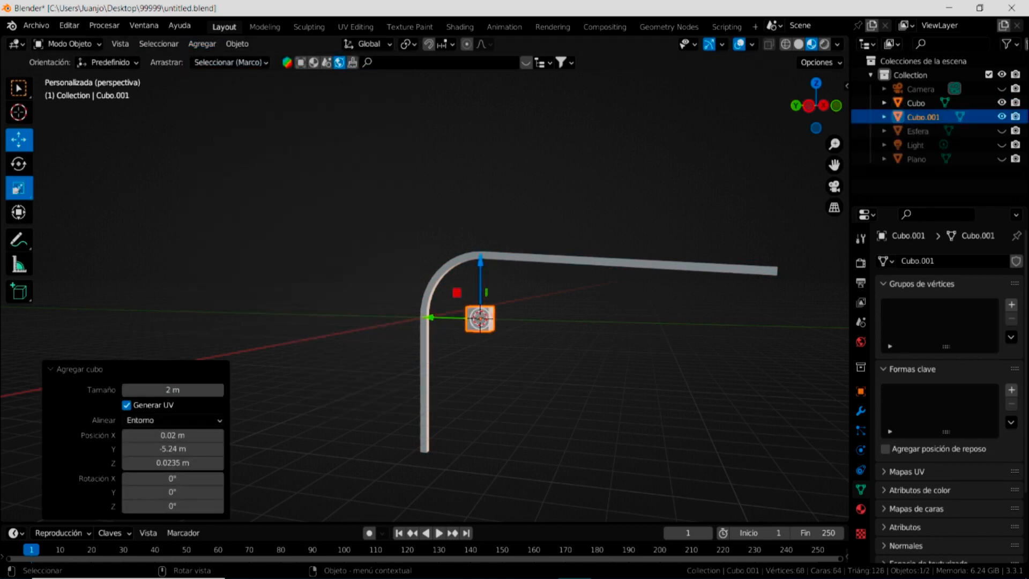
pyautogui.click(18, 188)
pyautogui.moveTo(480, 263); pyautogui.dragTo(480, 94)
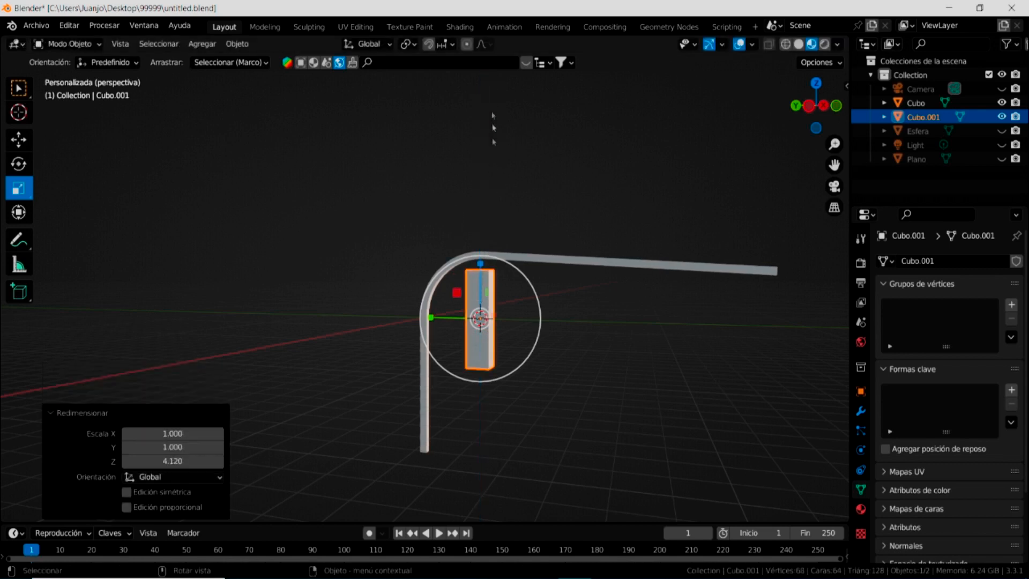
# Resize the second cube into a thin bar, stretching it along Z by 2.844 and 1.423, and rotate it 55.7° about X.
pyautogui.moveTo(480, 262); pyautogui.dragTo(483, 153)
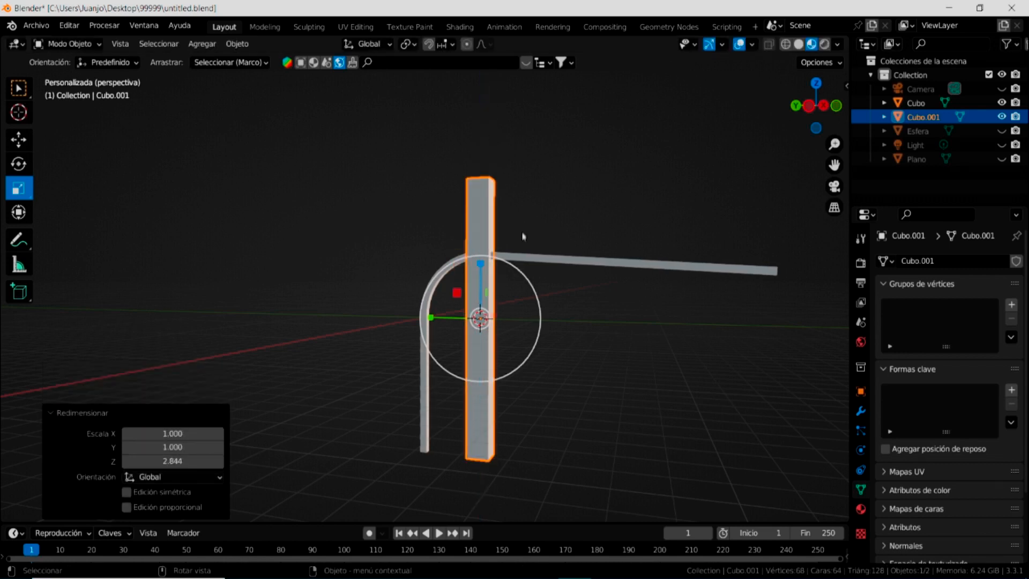
pyautogui.moveTo(517, 272); pyautogui.dragTo(481, 244)
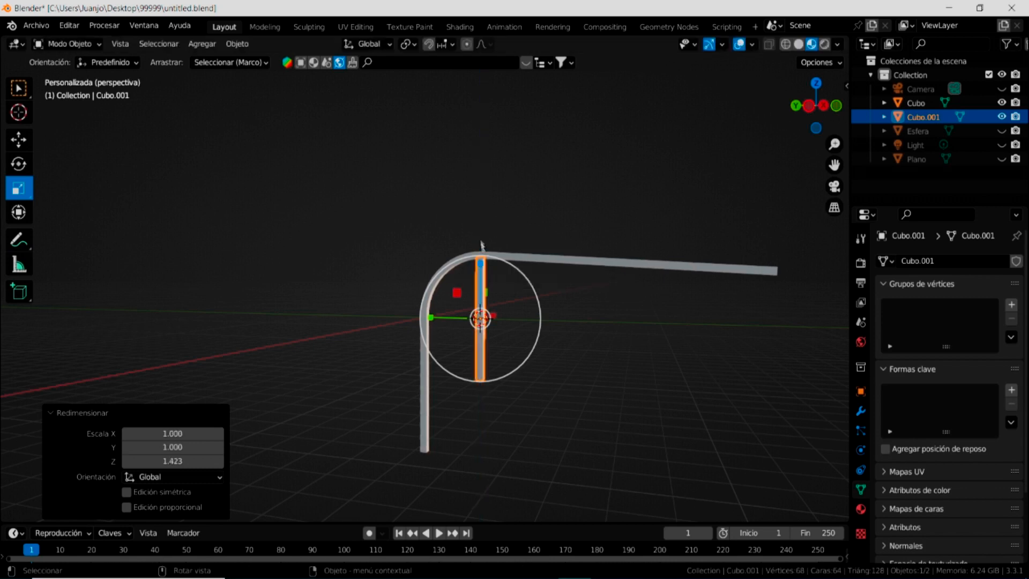
pyautogui.click(19, 164)
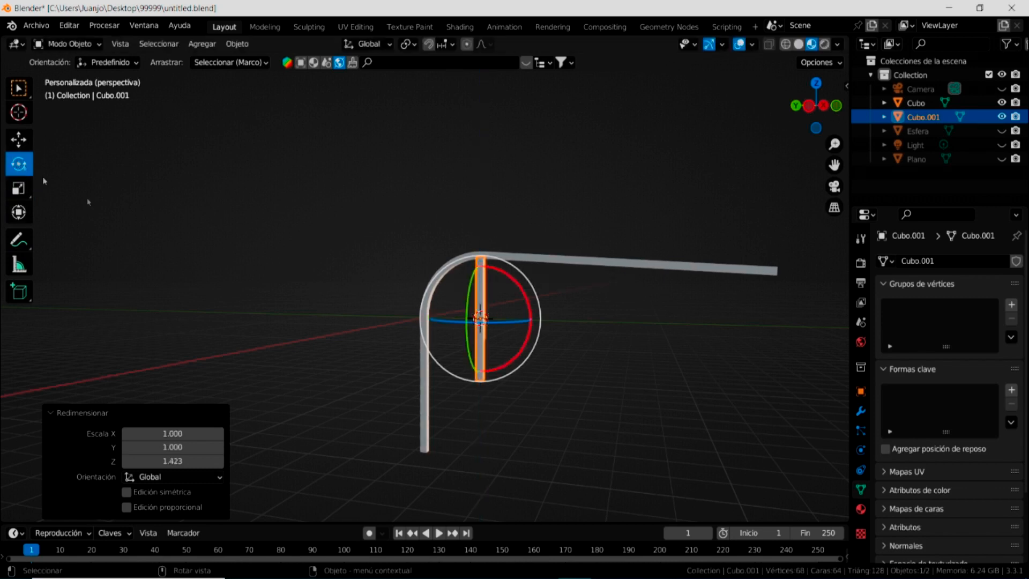
pyautogui.moveTo(526, 300); pyautogui.dragTo(525, 343)
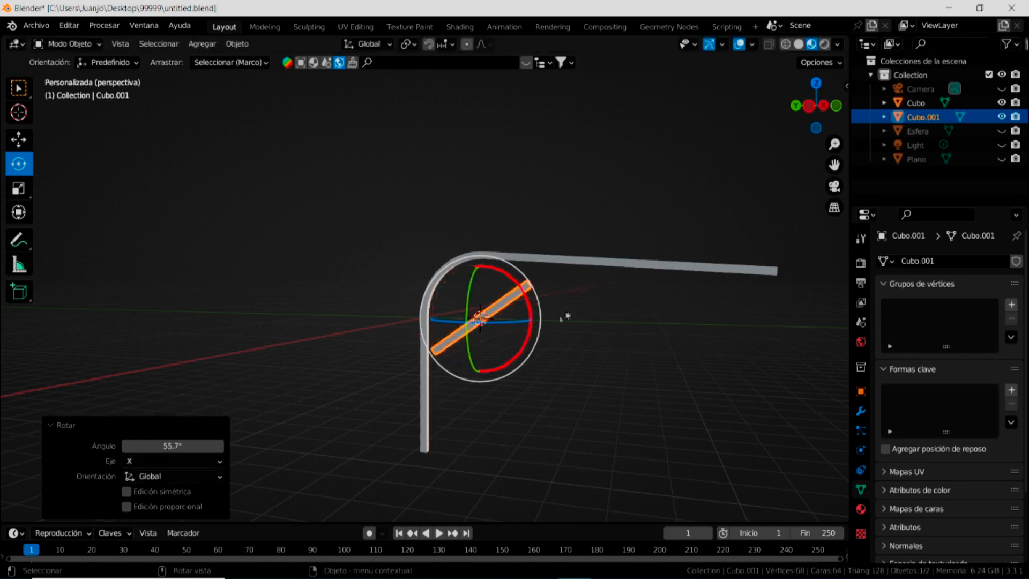
# Scale the tilted bar along X by a factor of 0.764 to match the column's thickness.
pyautogui.moveTo(665, 429); pyautogui.dragTo(625, 419, button='middle')
pyautogui.moveTo(459, 418); pyautogui.dragTo(383, 387, button='middle')
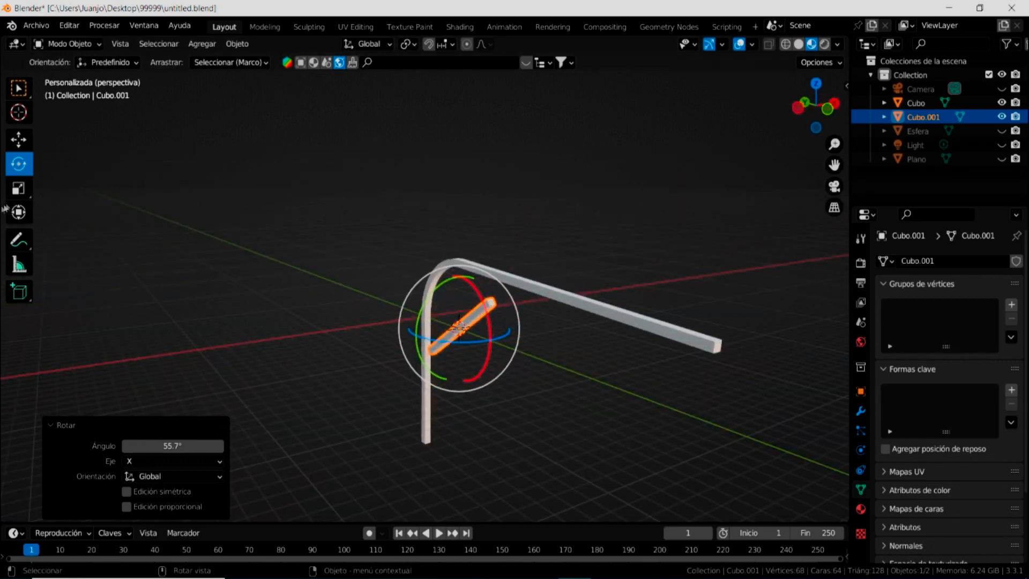
pyautogui.click(18, 188)
pyautogui.moveTo(523, 383); pyautogui.dragTo(480, 386, button='middle')
pyautogui.moveTo(471, 339); pyautogui.dragTo(464, 331)
pyautogui.moveTo(463, 331); pyautogui.dragTo(568, 406, button='middle')
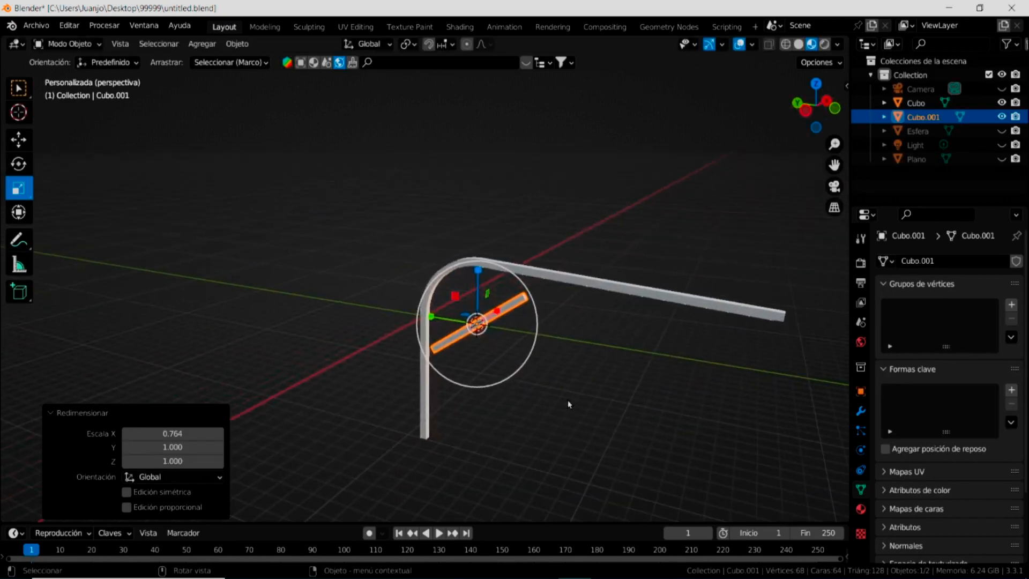
# Move the tilted bar along Y and Z into the bend as a diagonal brace between column and arm, and deselect it.
pyautogui.moveTo(276, 333); pyautogui.dragTo(279, 268, button='middle')
pyautogui.click(21, 140)
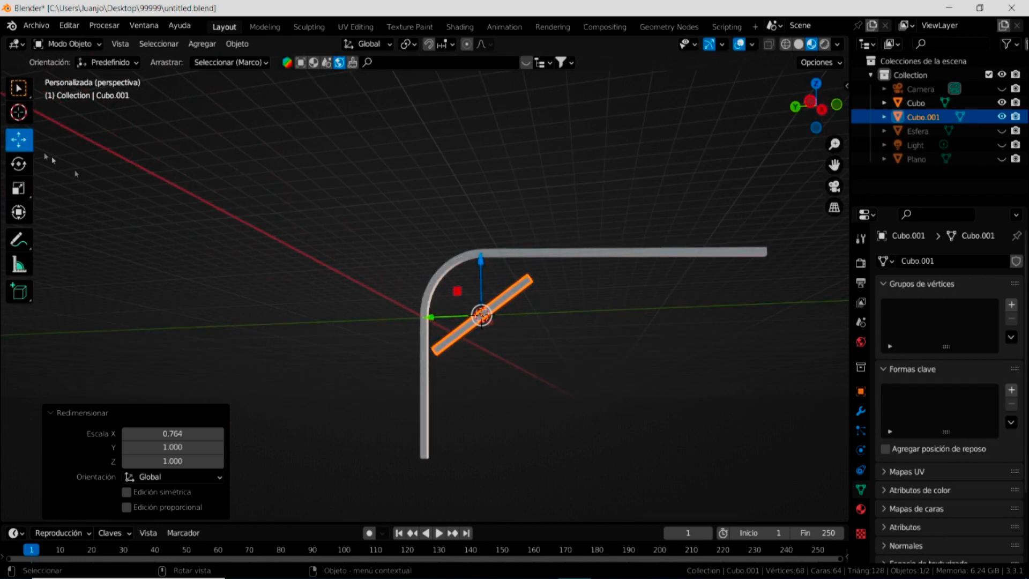
pyautogui.moveTo(482, 274); pyautogui.dragTo(453, 275)
pyautogui.moveTo(474, 243); pyautogui.dragTo(414, 289)
pyautogui.moveTo(469, 239); pyautogui.dragTo(474, 229)
pyautogui.click(603, 335)
# Check the brace's fit in the bent frame from several angles and open the brace's modifier properties.
pyautogui.moveTo(603, 335); pyautogui.dragTo(485, 356, button='middle')
pyautogui.scroll(-1, 497, 356)
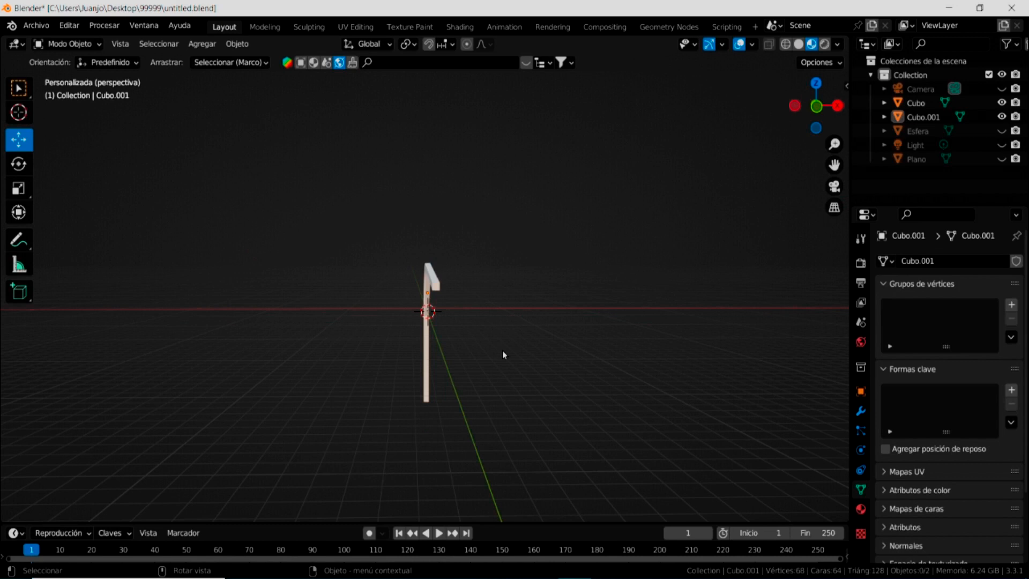
pyautogui.scroll(-1, 631, 364)
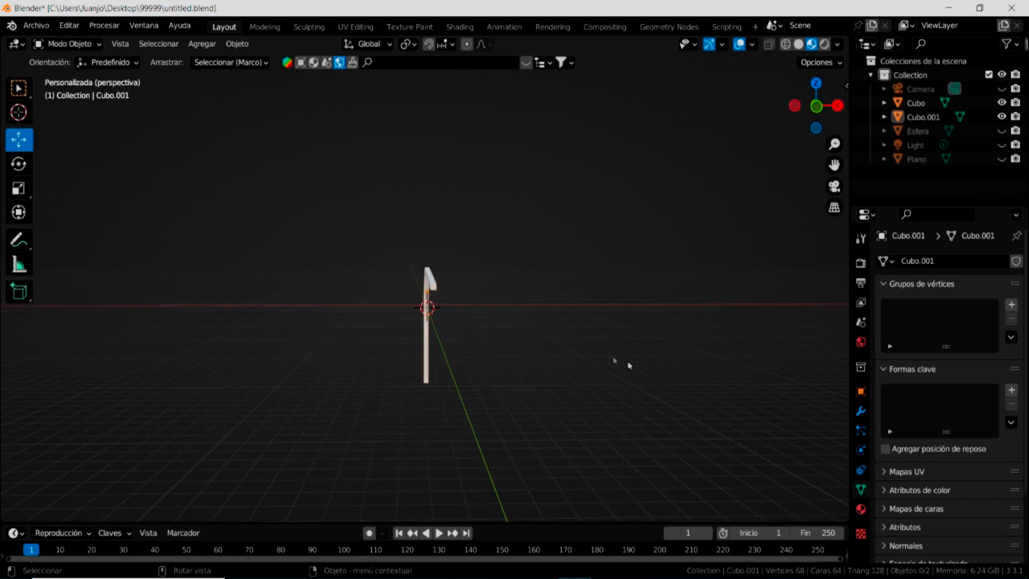
pyautogui.moveTo(464, 376); pyautogui.dragTo(557, 380, button='middle')
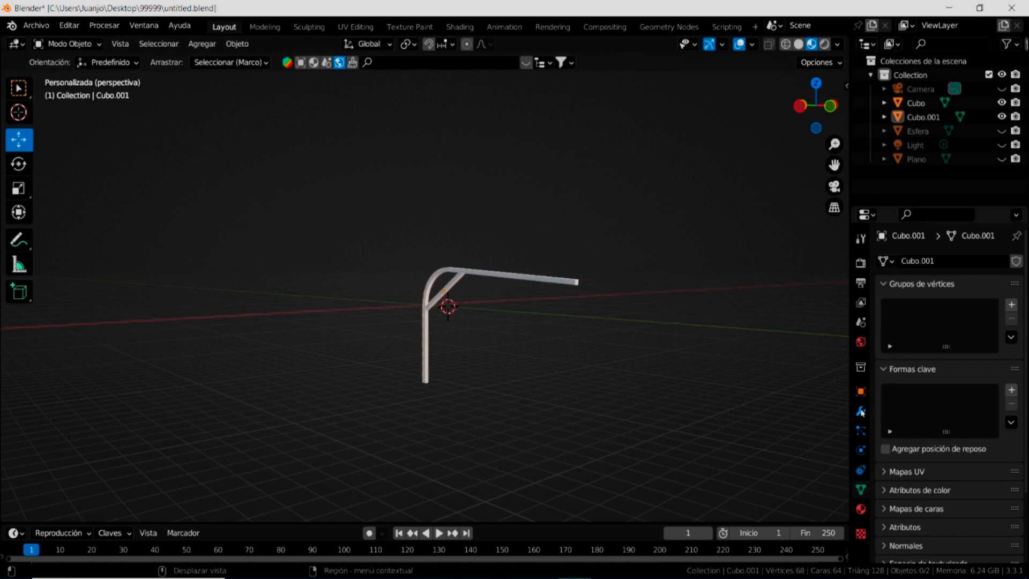
pyautogui.click(860, 411)
pyautogui.click(935, 263)
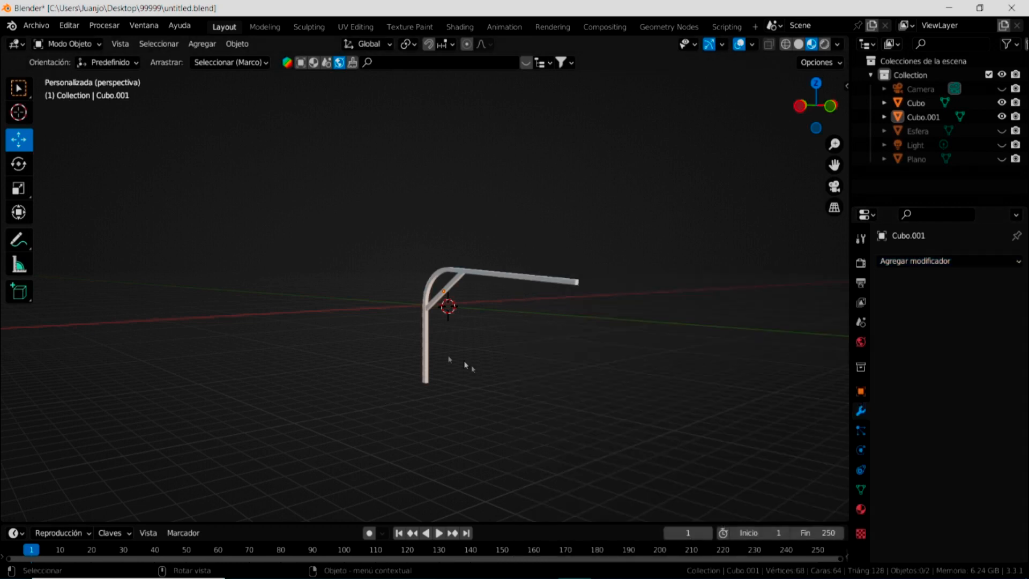
pyautogui.moveTo(504, 400); pyautogui.dragTo(447, 413, button='middle')
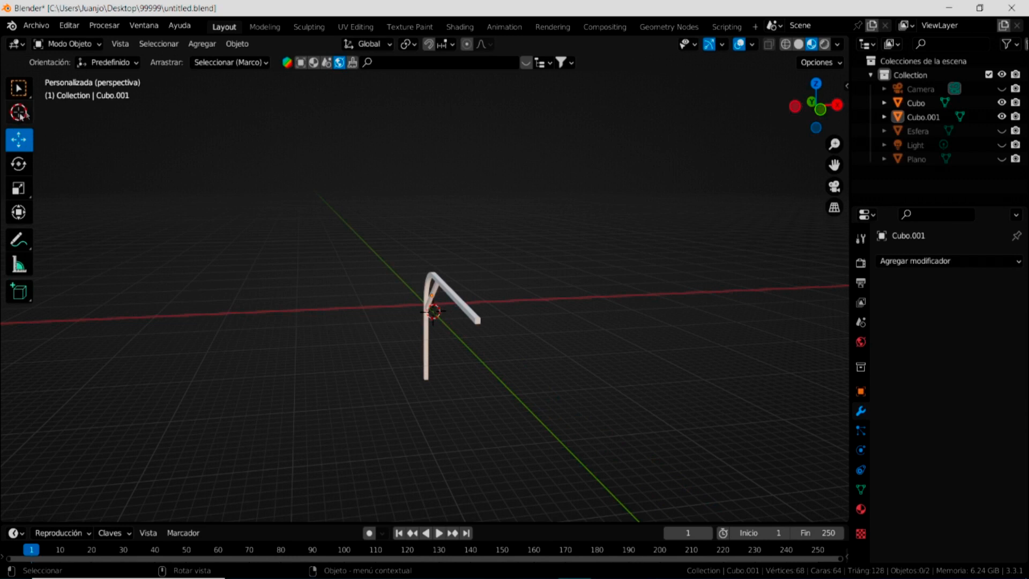
# Select the bent frame and the diagonal brace, join them into one object, and deselect it.
pyautogui.moveTo(370, 217); pyautogui.dragTo(520, 411)
pyautogui.rightClick(423, 292)
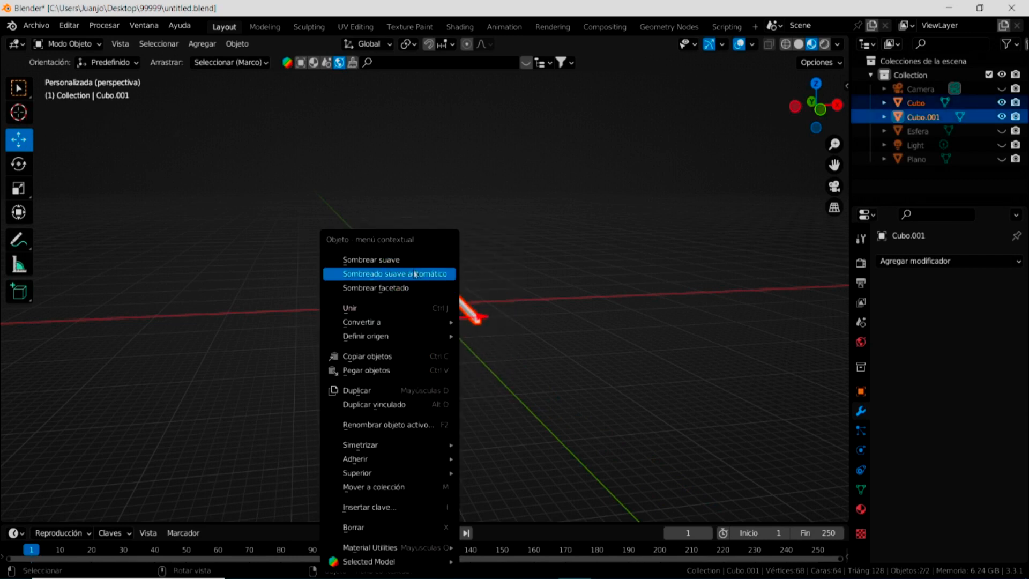
pyautogui.click(398, 310)
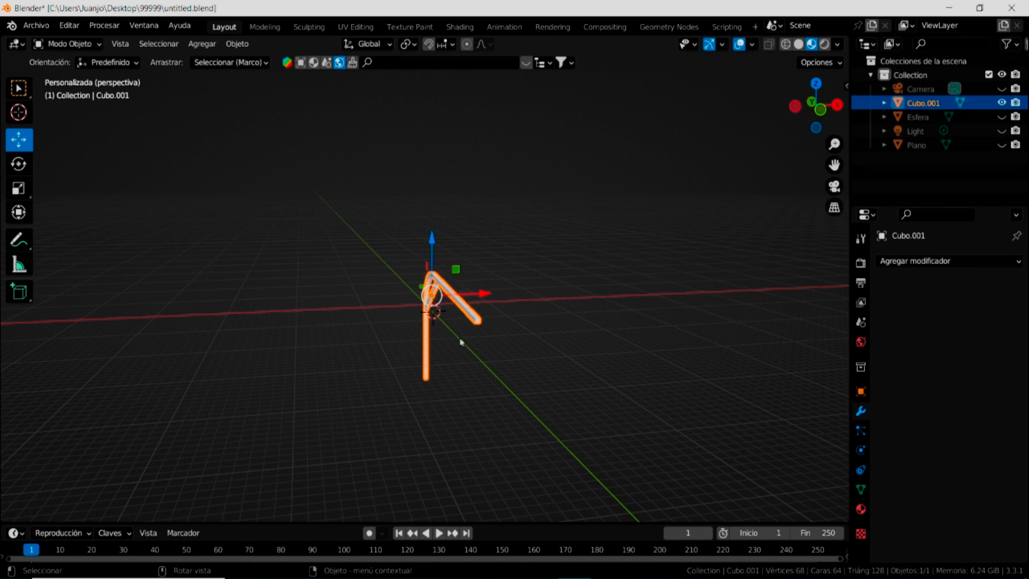
pyautogui.click(469, 371)
pyautogui.moveTo(540, 378); pyautogui.dragTo(506, 353, button='middle')
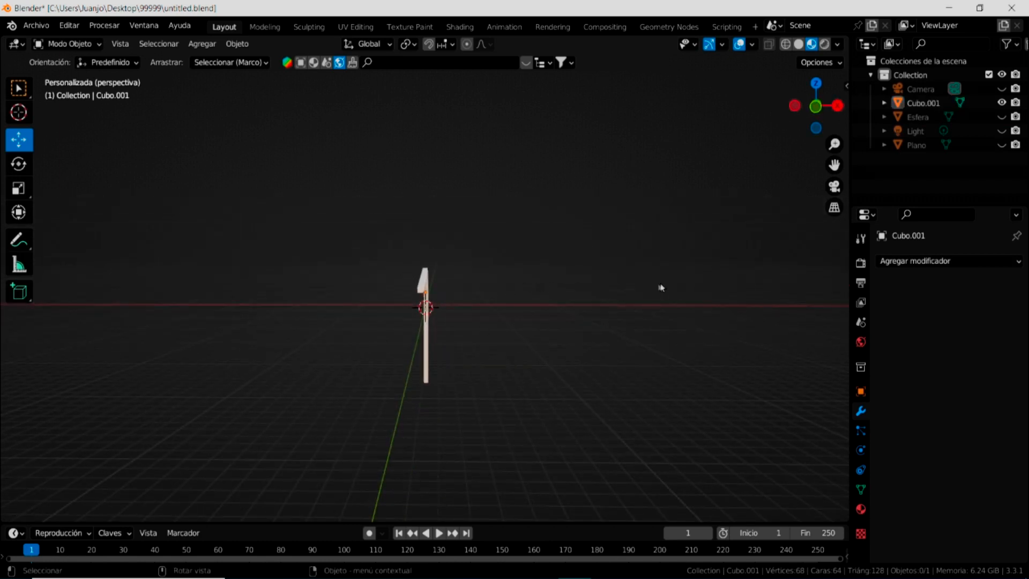
# Add a 2 m plane at the 3D cursor and enlarge it uniformly by factors of 5.496 and 3.429.
pyautogui.click(18, 88)
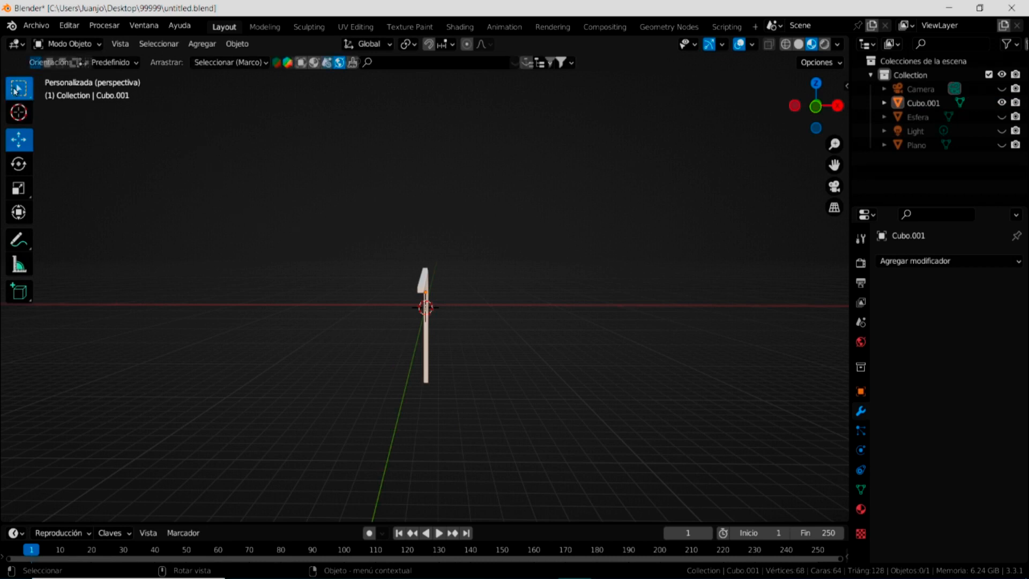
pyautogui.click(205, 45)
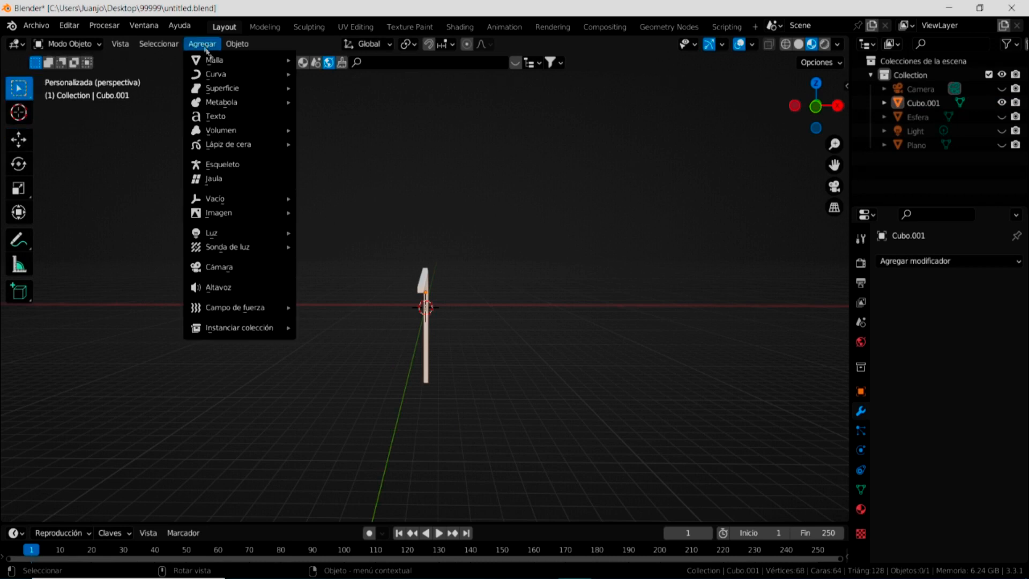
pyautogui.moveTo(217, 61)
pyautogui.click(332, 63)
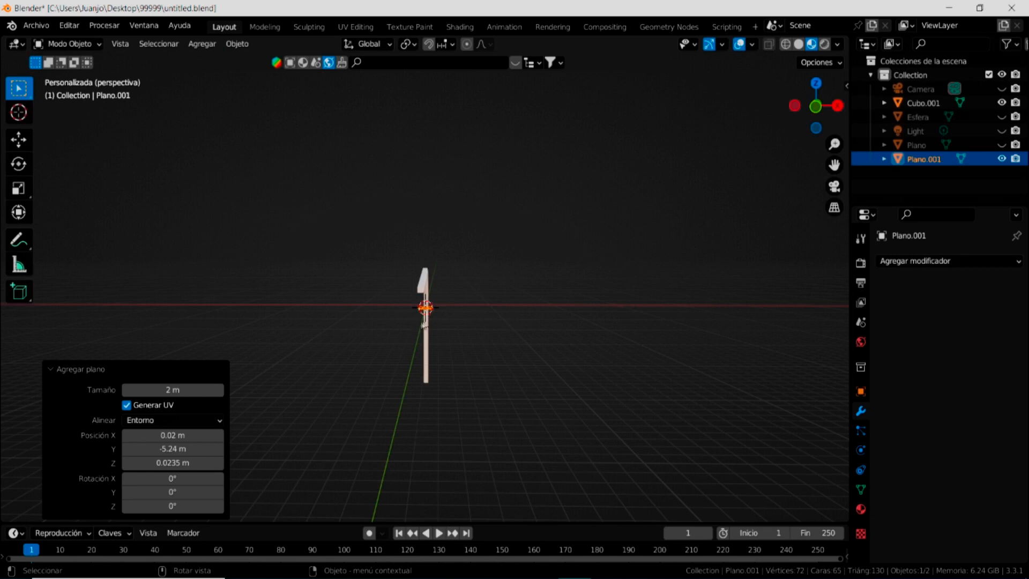
pyautogui.click(19, 187)
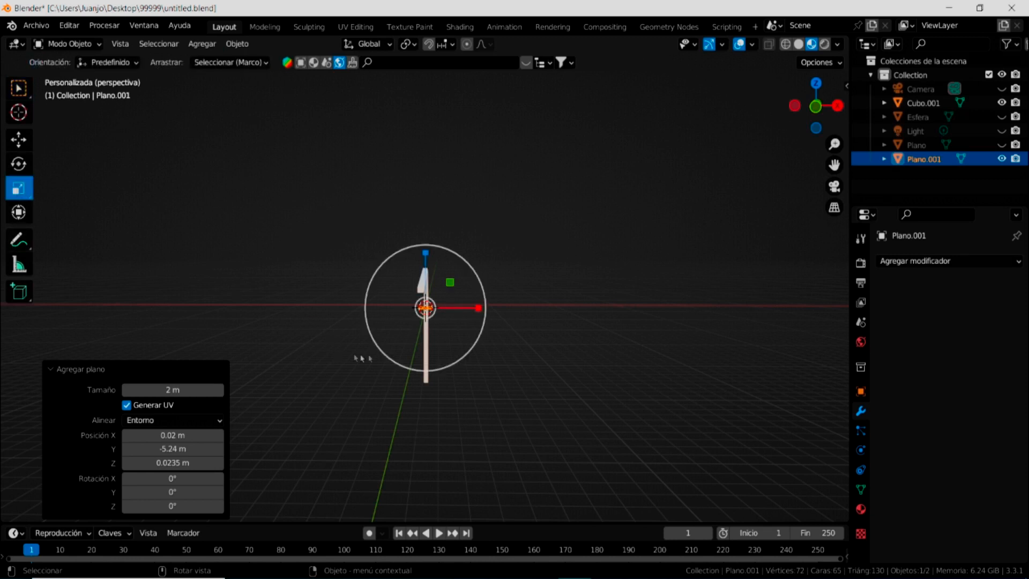
pyautogui.moveTo(392, 360); pyautogui.dragTo(167, 527)
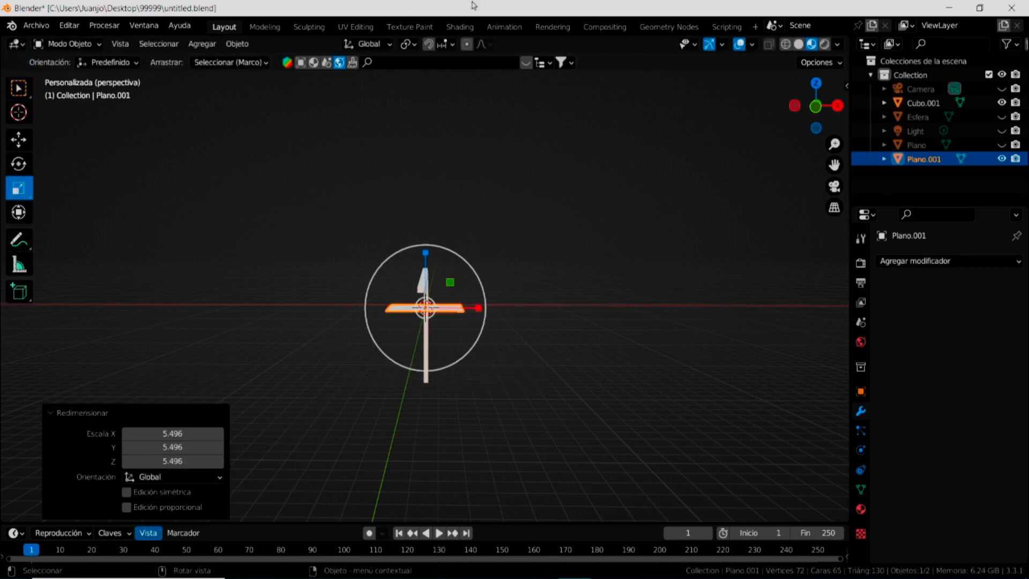
pyautogui.moveTo(401, 358); pyautogui.dragTo(361, 488)
pyautogui.moveTo(396, 348); pyautogui.dragTo(528, 427, button='middle')
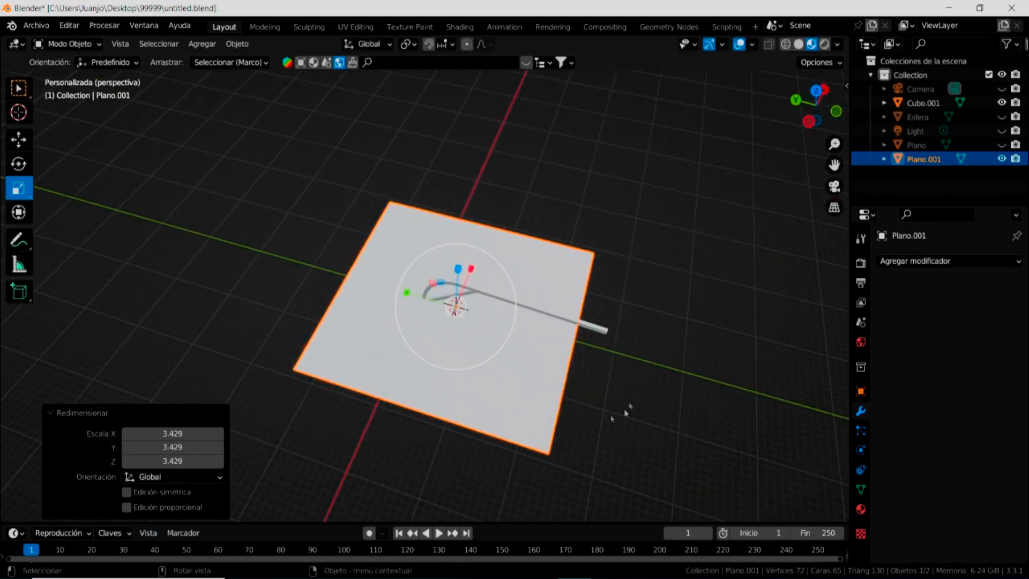
# In the top wireframe view, move the plane -7.4152 m along Y to centre it over the frame's arm.
pyautogui.press('KP_1')
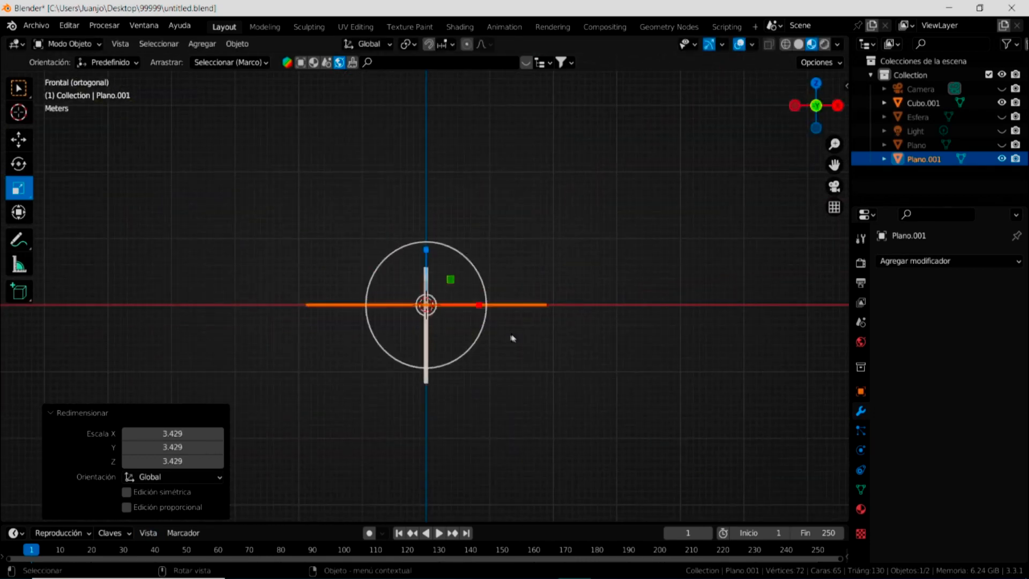
pyautogui.press('KP_7')
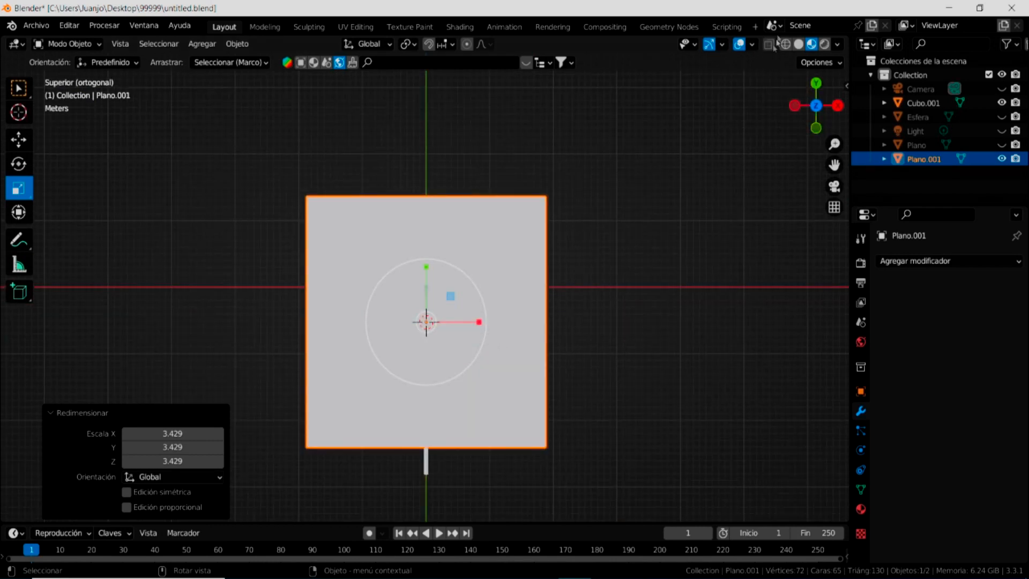
pyautogui.click(786, 44)
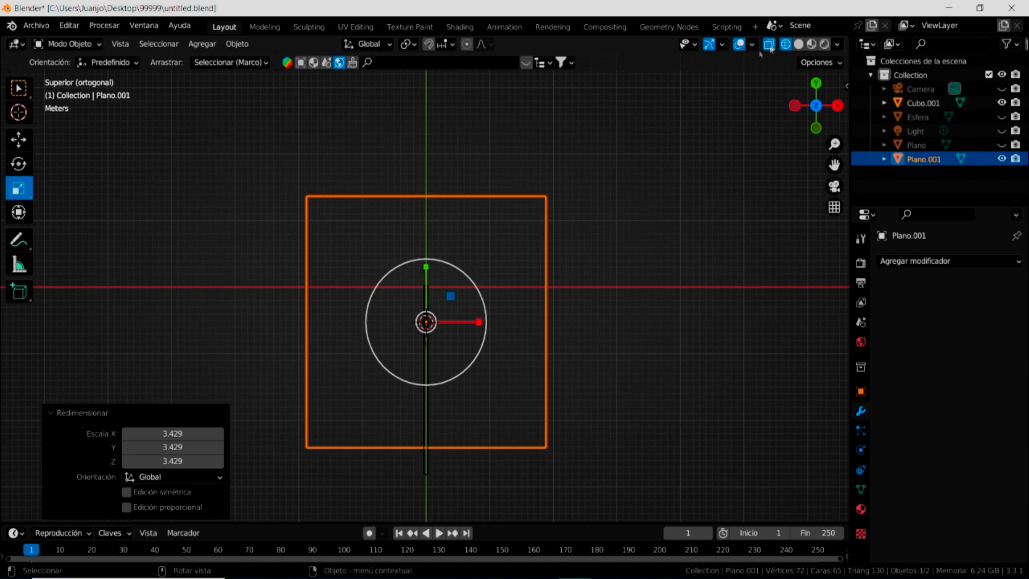
pyautogui.click(18, 140)
pyautogui.moveTo(428, 267); pyautogui.dragTo(426, 317)
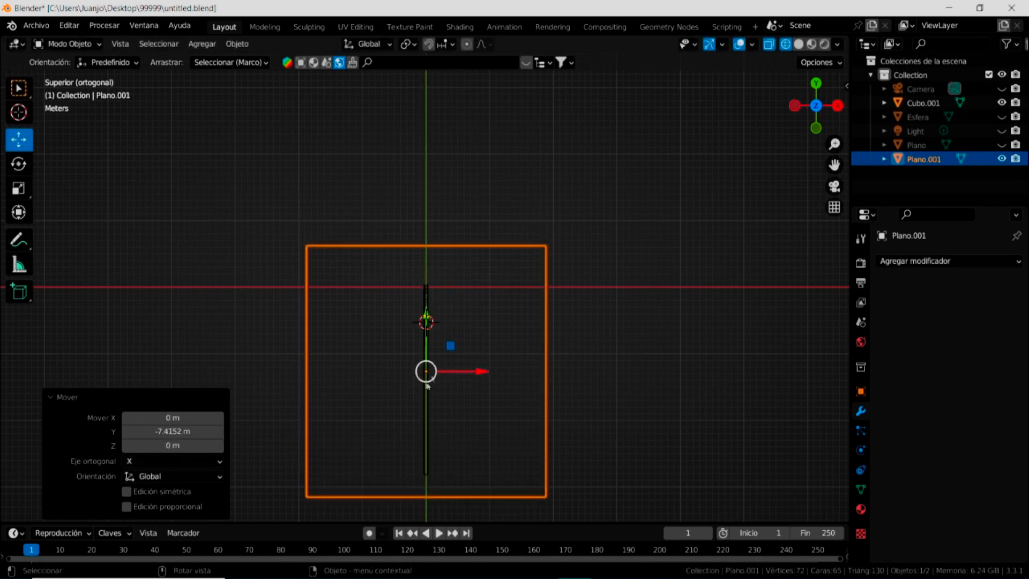
# Scale the plane along Y by 0.752, narrow it slightly along X, and move it 16.179 m along X and 0.42132 m along Y.
pyautogui.keyDown('shift'); pyautogui.moveTo(642, 408); pyautogui.dragTo(659, 312, button='middle'); pyautogui.keyUp('shift')
pyautogui.click(18, 188)
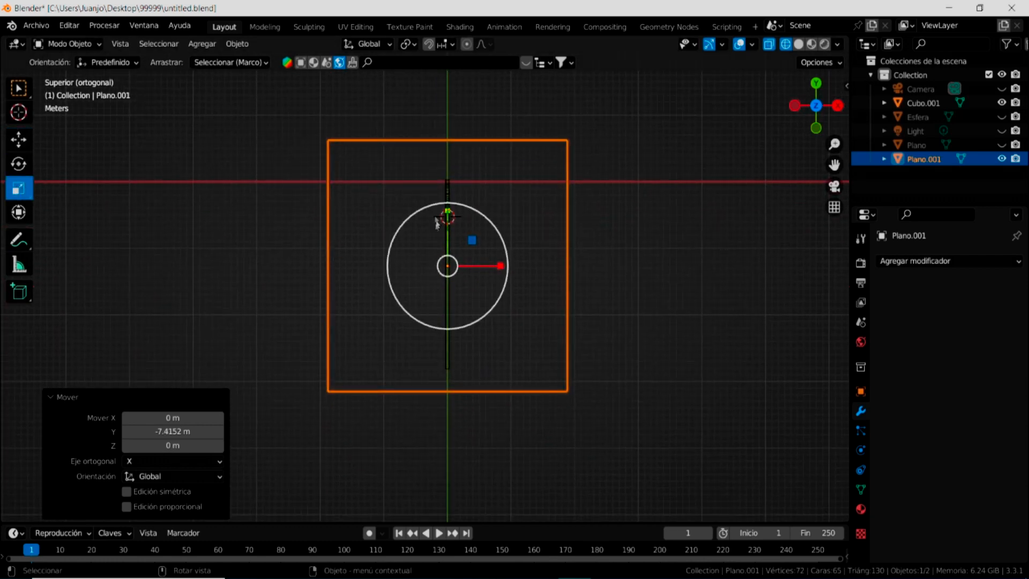
pyautogui.moveTo(448, 211)
pyautogui.mouseDown()
pyautogui.moveTo(451, 235)
pyautogui.moveTo(456, 220)
pyautogui.mouseUp()
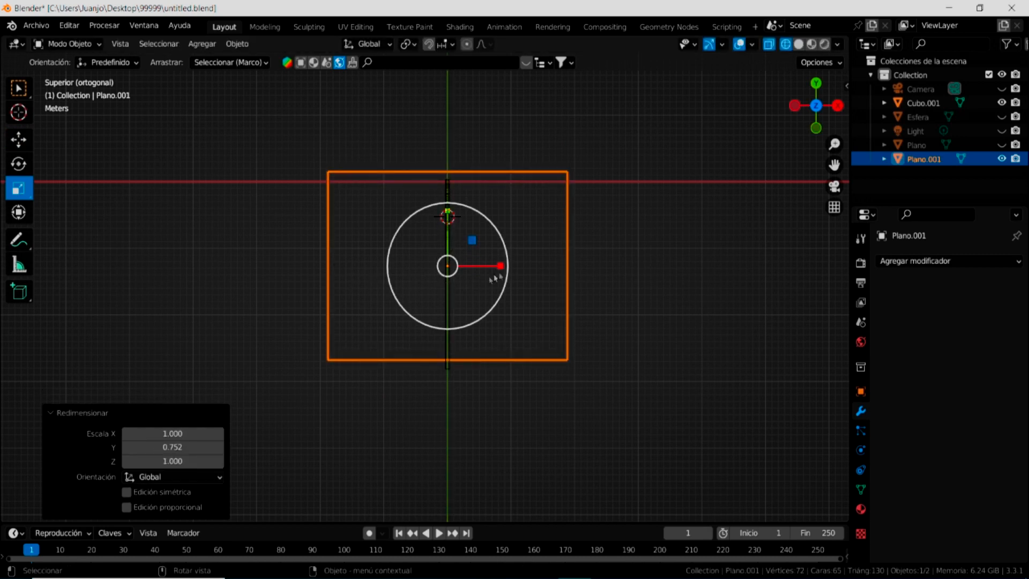
pyautogui.moveTo(501, 266); pyautogui.dragTo(609, 269)
pyautogui.hotkey('shift', 'space')
pyautogui.press('g')
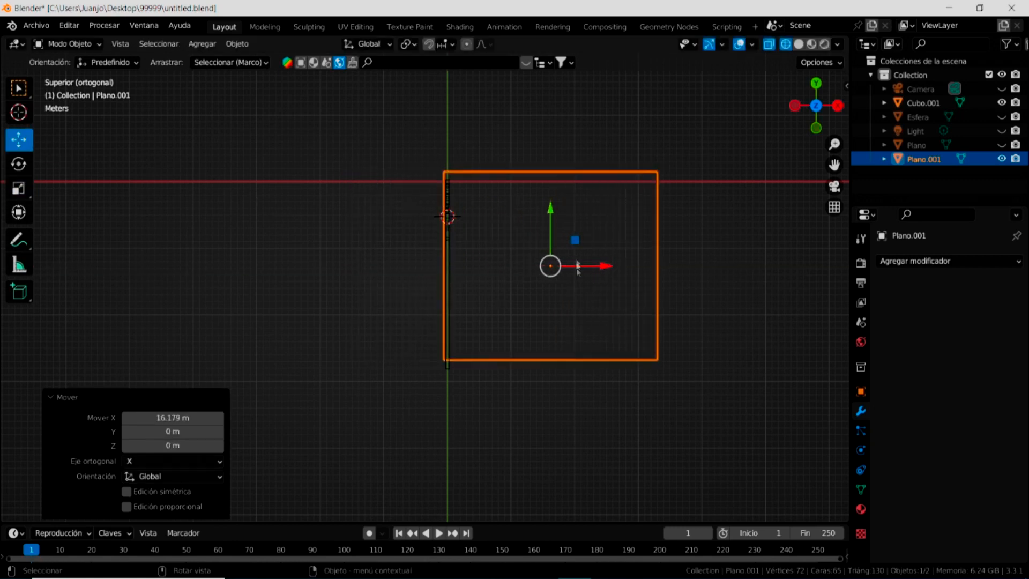
pyautogui.moveTo(549, 206)
pyautogui.mouseDown()
pyautogui.moveTo(546, 198)
pyautogui.moveTo(547, 208)
pyautogui.mouseUp()
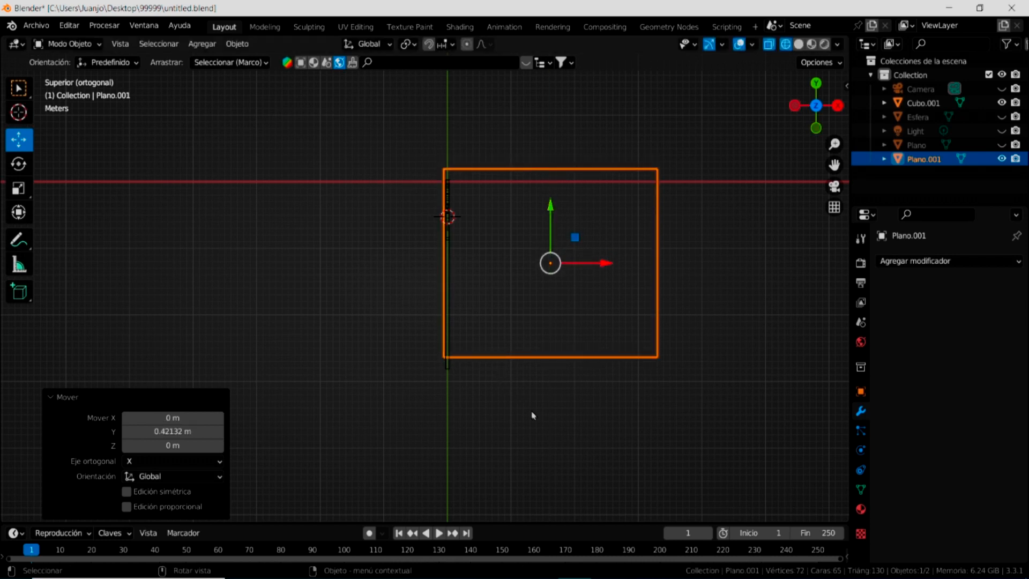
# Raise the plane along Z by 5.3801 m and a further 0.50558 m so it sits above the frame's bend.
pyautogui.moveTo(532, 416); pyautogui.dragTo(648, 267, button='middle')
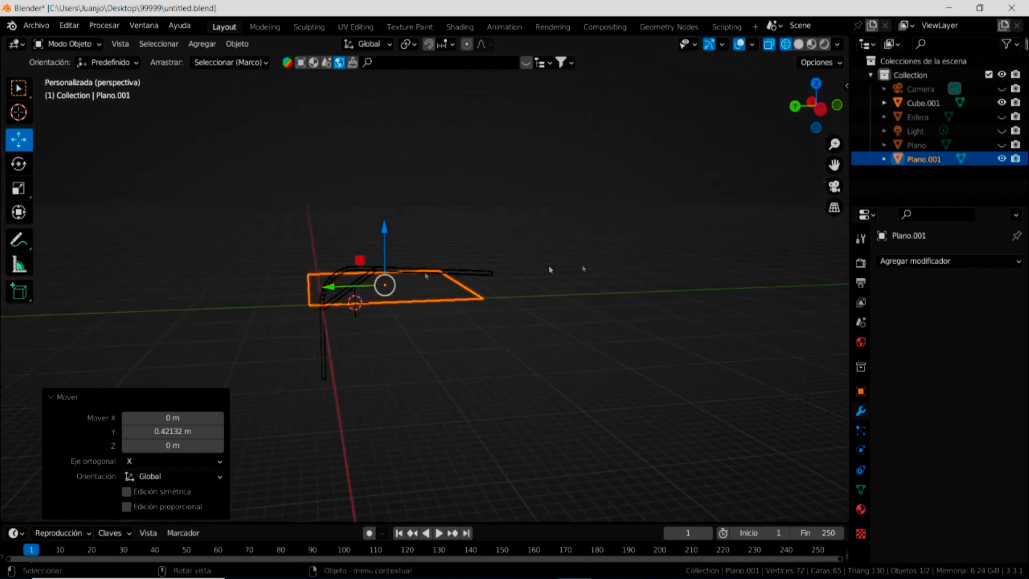
pyautogui.moveTo(382, 229); pyautogui.dragTo(383, 199)
pyautogui.press('KP_1')
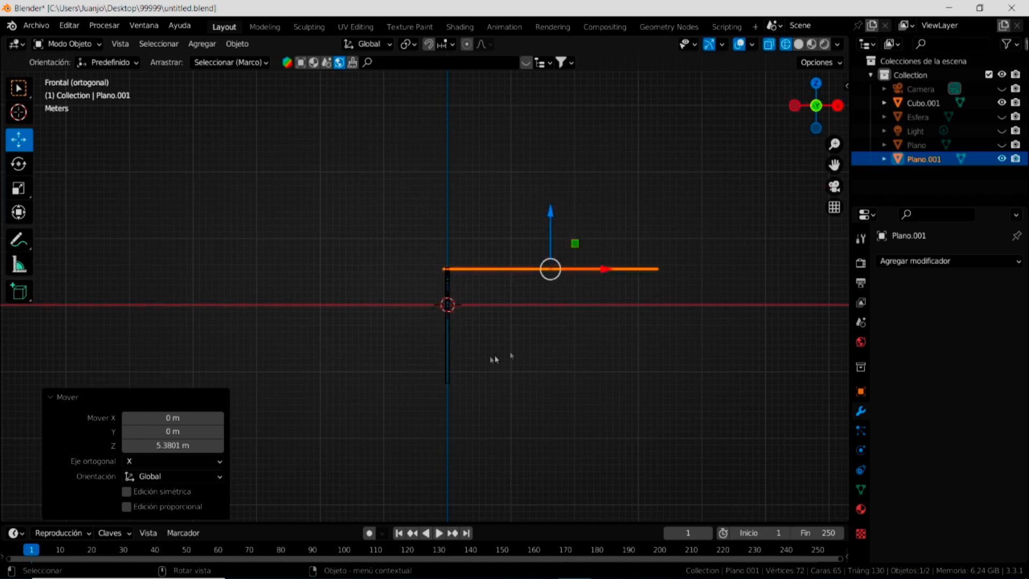
pyautogui.moveTo(550, 211)
pyautogui.mouseDown()
pyautogui.moveTo(548, 196)
pyautogui.moveTo(550, 208)
pyautogui.mouseUp()
pyautogui.scroll(4, 418, 278)
pyautogui.scroll(3, 421, 277)
pyautogui.moveTo(721, 369); pyautogui.dragTo(540, 313, button='middle')
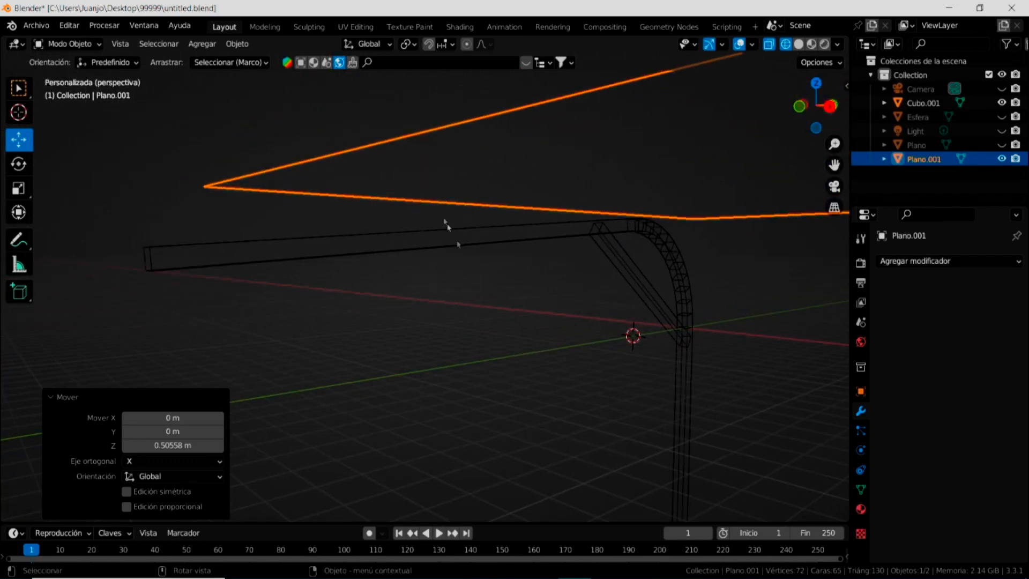
# In the right wireframe view, rotate the roof plane 3.3° about the X axis to match the arm's slope.
pyautogui.scroll(-3, 473, 319)
pyautogui.press('KP_1')
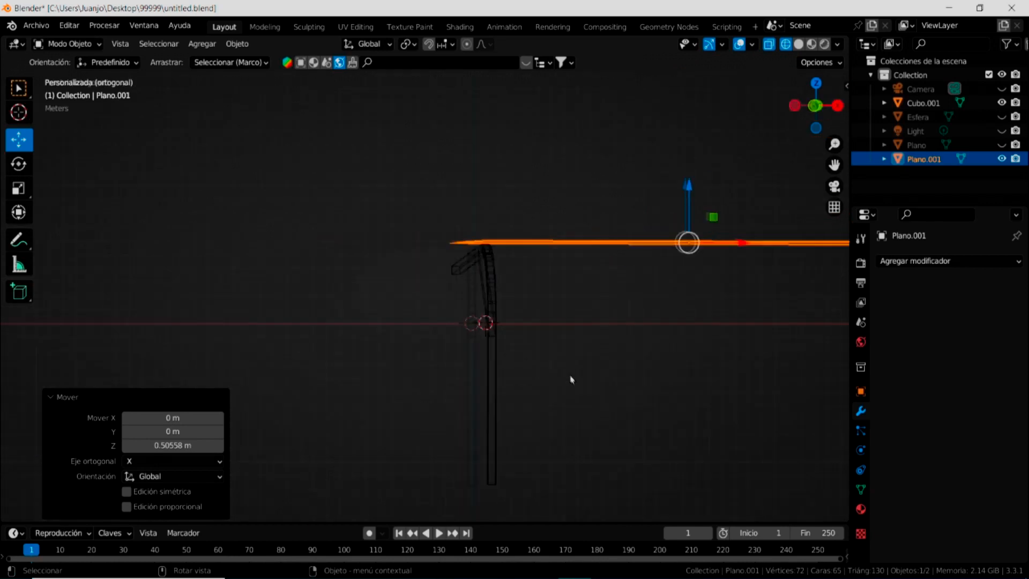
pyautogui.press('KP_3')
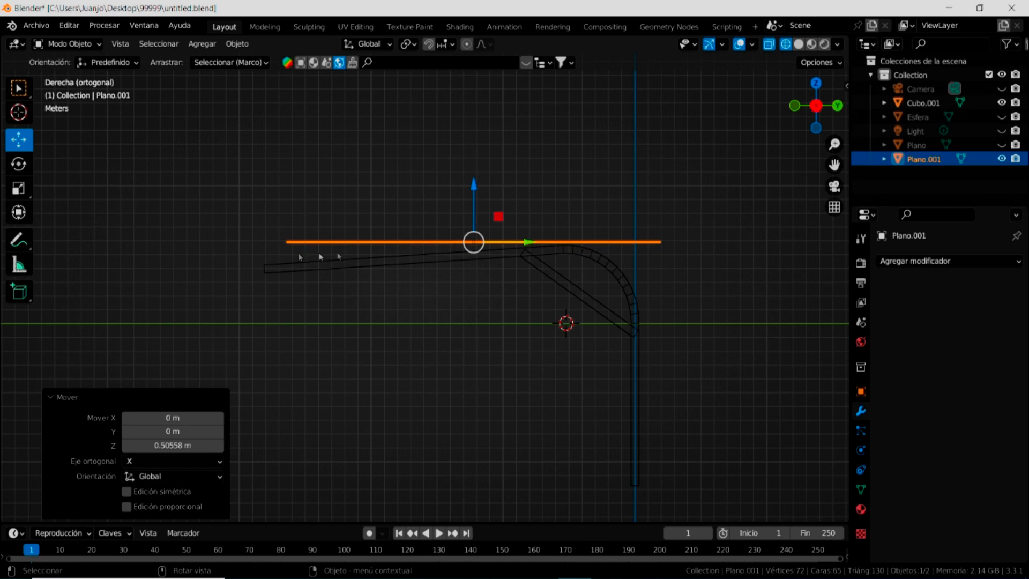
pyautogui.click(18, 163)
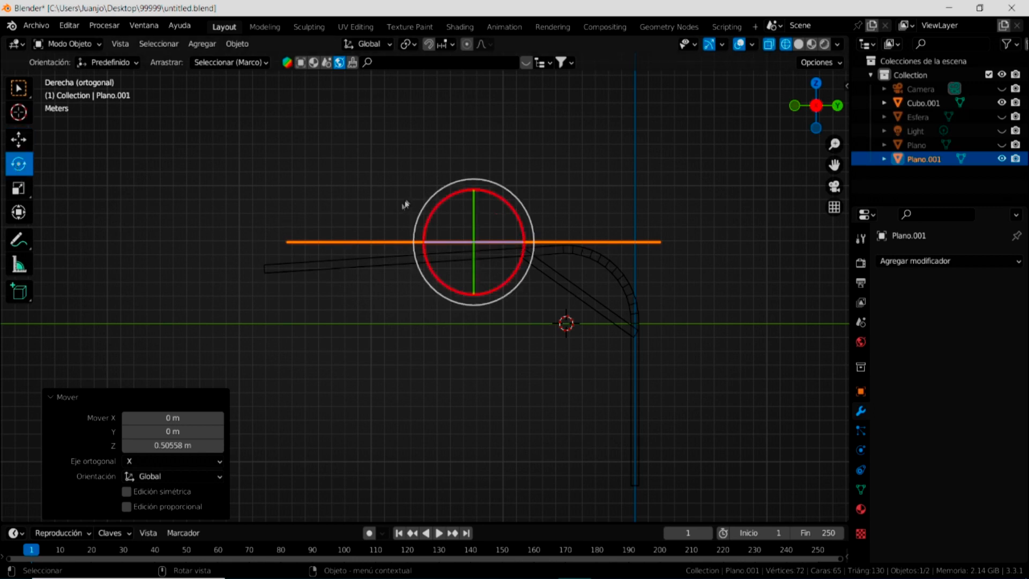
pyautogui.moveTo(505, 205); pyautogui.dragTo(556, 110)
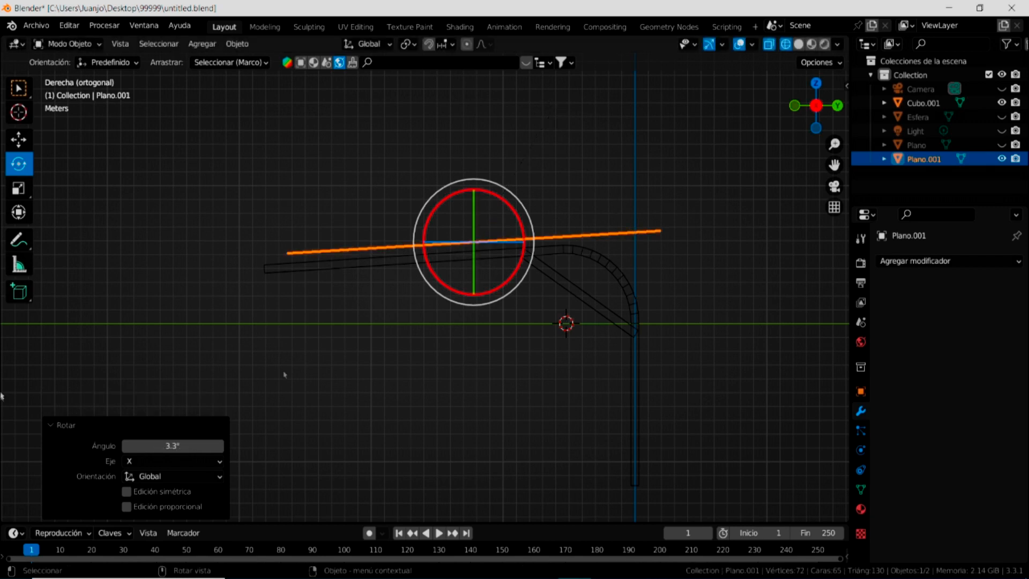
# Move the tilted plane in the negative Y direction over the arm, and lower it 0.73145 m along Z onto the frame.
pyautogui.click(18, 142)
pyautogui.moveTo(527, 241); pyautogui.dragTo(471, 256)
pyautogui.moveTo(420, 187); pyautogui.dragTo(427, 200)
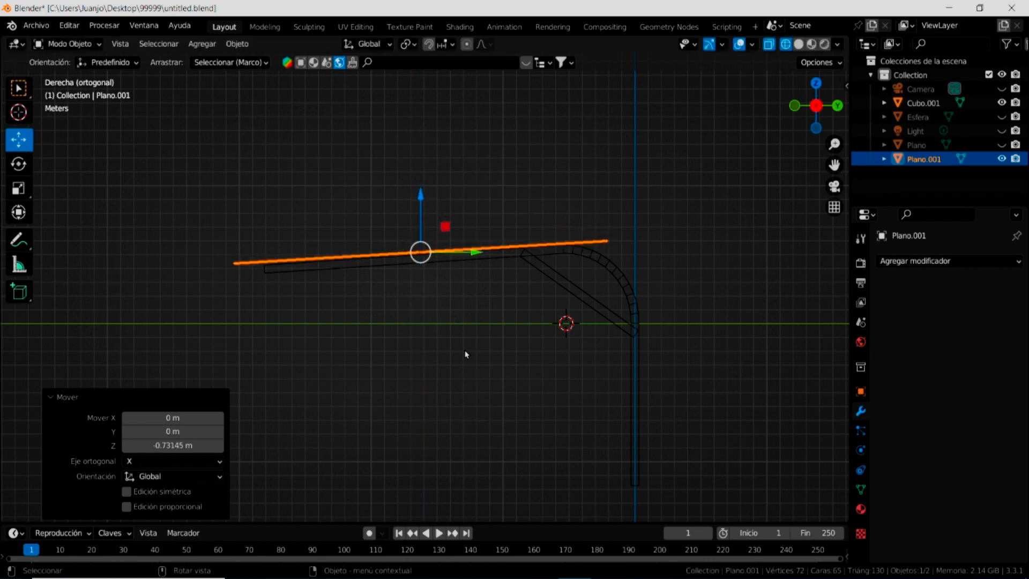
# Subdivide the plane's face in Edit Mode with 5 cuts.
pyautogui.moveTo(341, 310); pyautogui.dragTo(448, 329, button='middle')
pyautogui.scroll(-2, 524, 355)
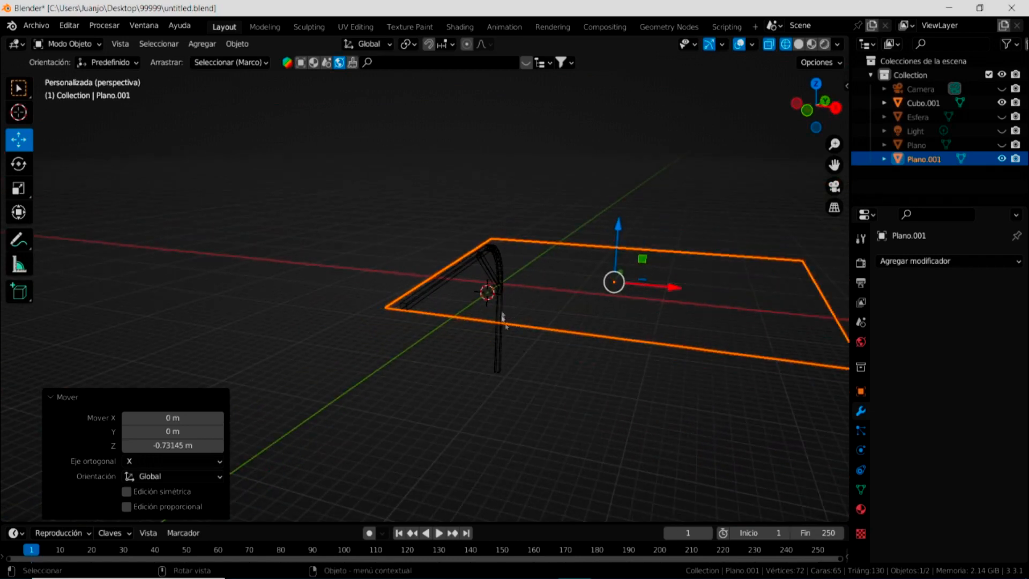
pyautogui.keyDown('shift'); pyautogui.moveTo(599, 399); pyautogui.dragTo(461, 385, button='middle'); pyautogui.keyUp('shift')
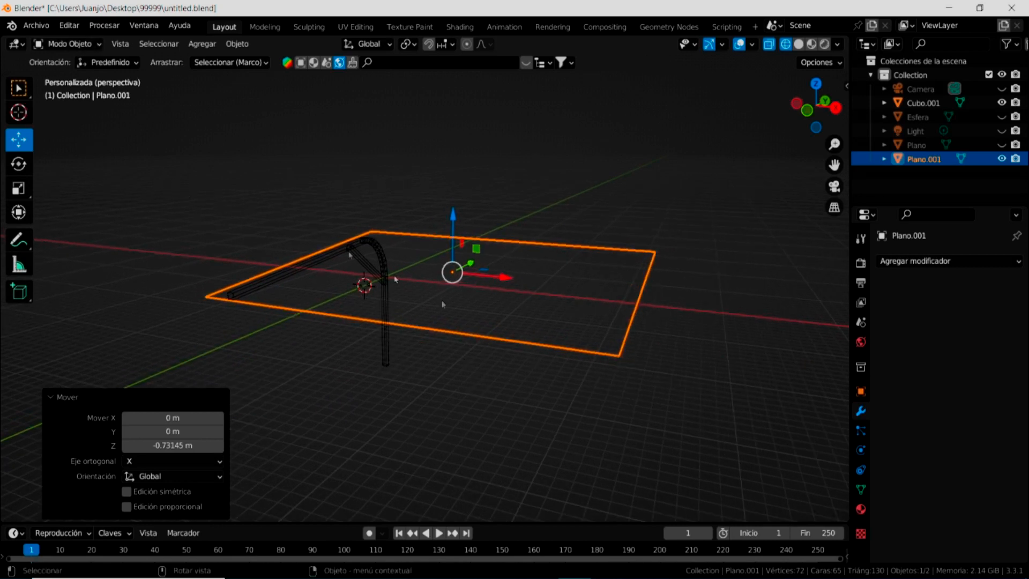
pyautogui.click(92, 45)
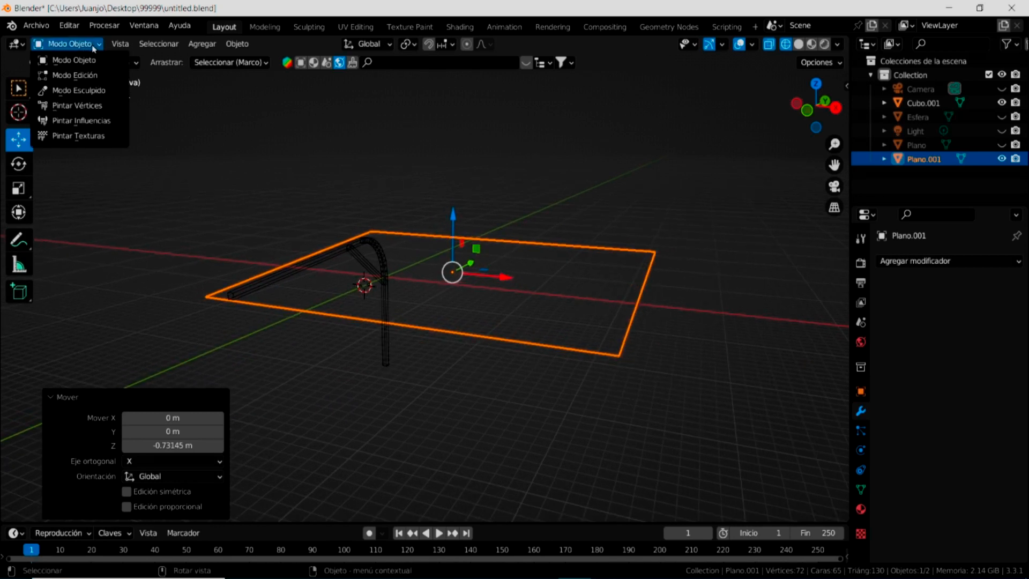
pyautogui.click(90, 76)
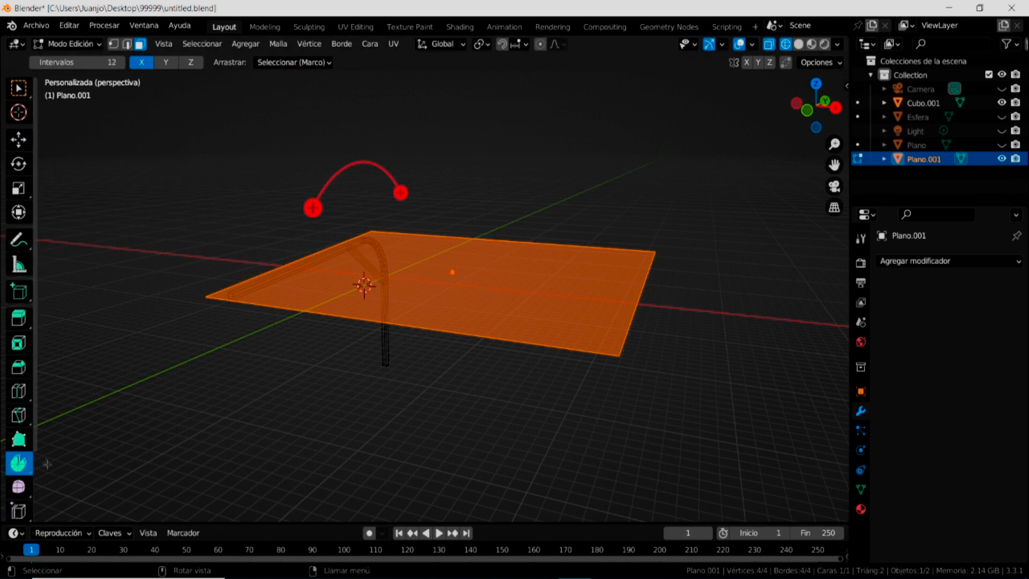
pyautogui.click(17, 88)
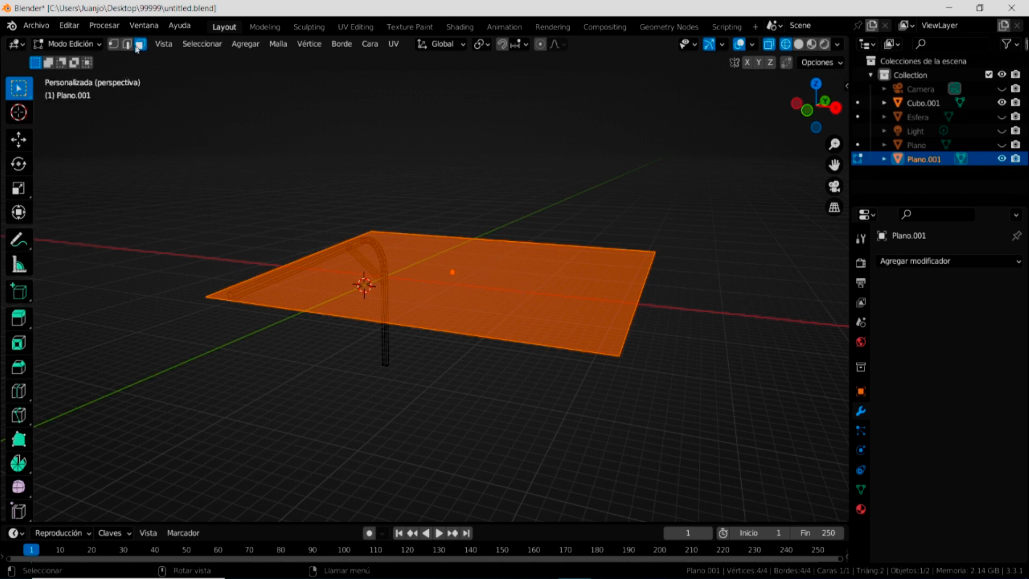
pyautogui.rightClick(469, 288)
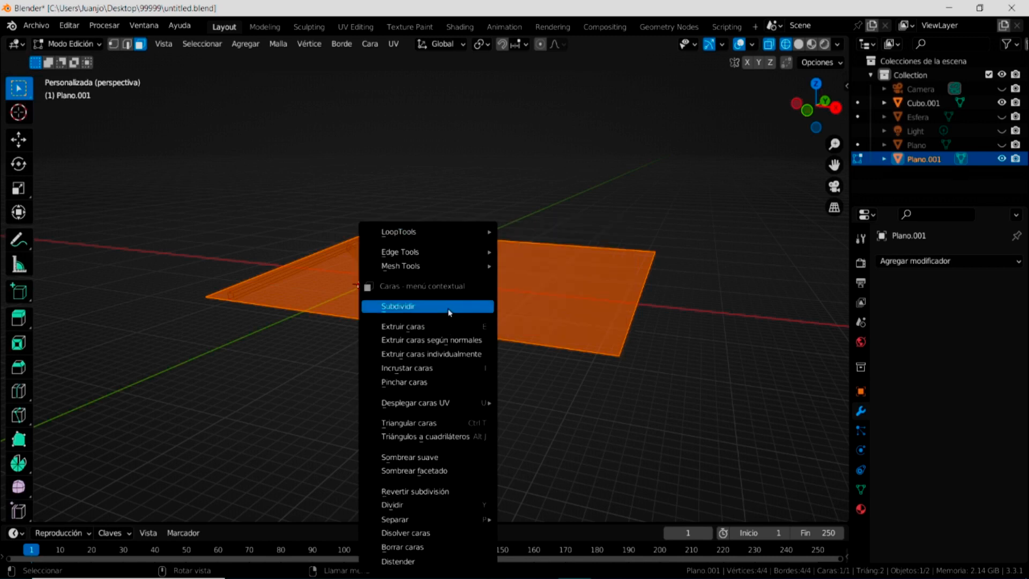
pyautogui.click(452, 310)
pyautogui.moveTo(457, 440); pyautogui.dragTo(503, 434, button='middle')
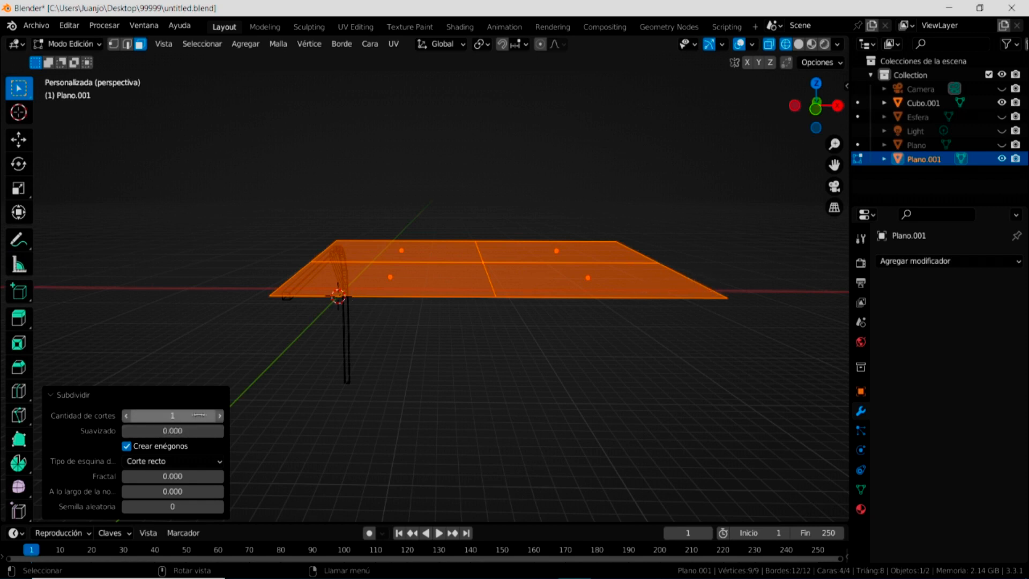
pyautogui.moveTo(178, 416); pyautogui.dragTo(218, 425)
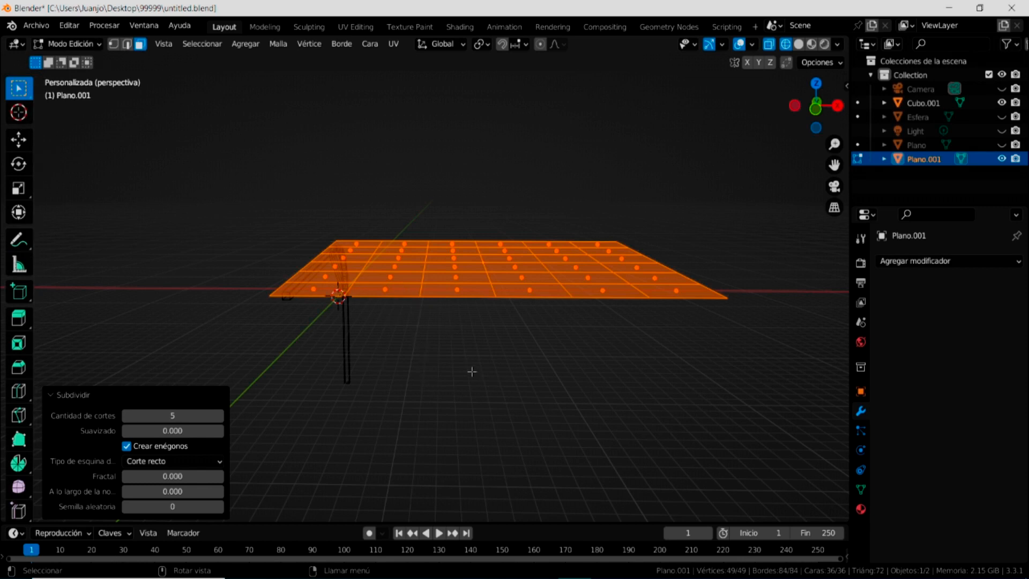
# Select all faces in the second, fourth and sixth columns of the subdivided plane, counting from the column frame.
pyautogui.moveTo(466, 370); pyautogui.dragTo(451, 408, button='middle')
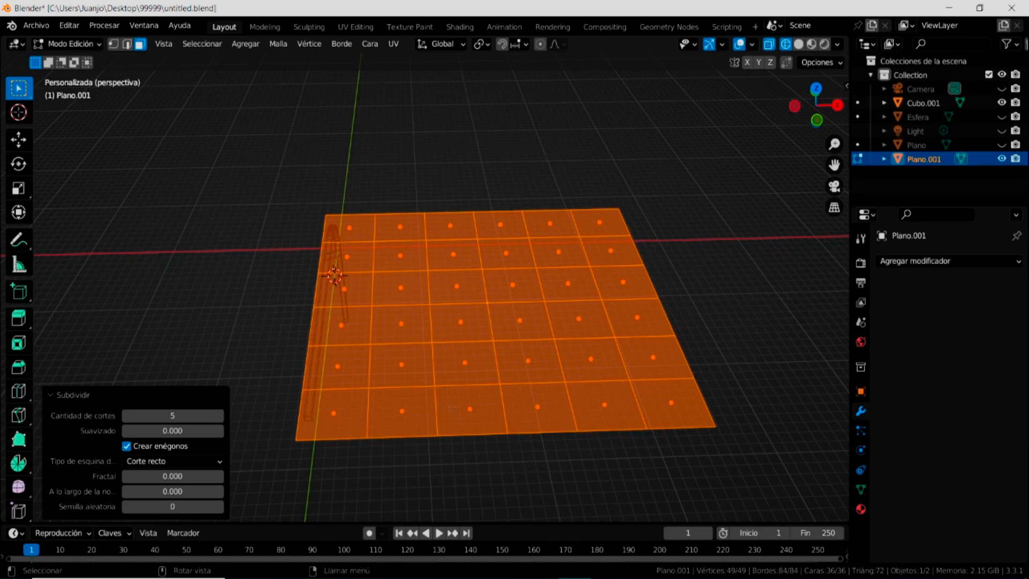
pyautogui.click(451, 147)
pyautogui.moveTo(396, 217); pyautogui.dragTo(409, 440)
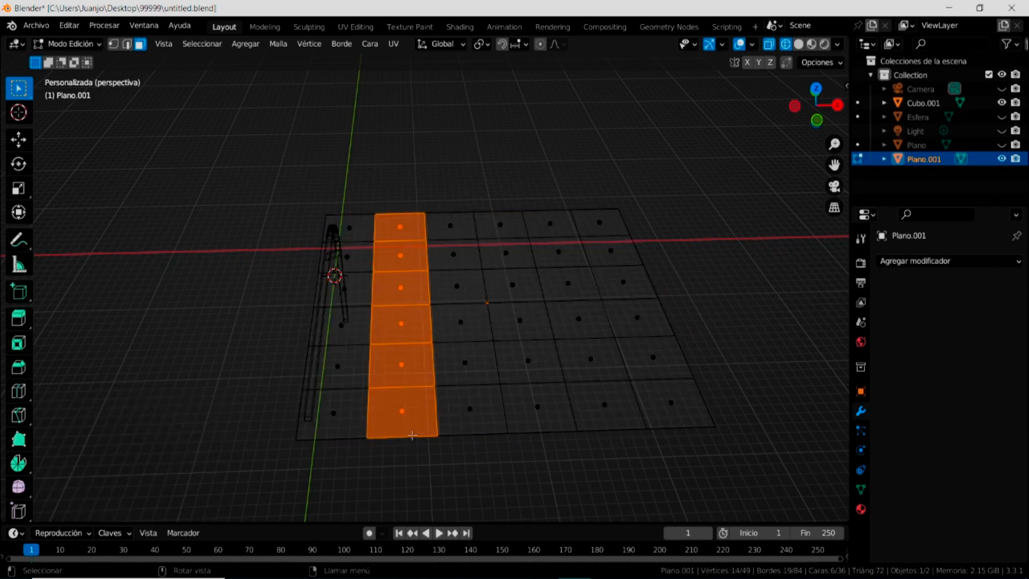
pyautogui.keyDown('shift'); pyautogui.moveTo(502, 219); pyautogui.dragTo(541, 402); pyautogui.keyUp('shift')
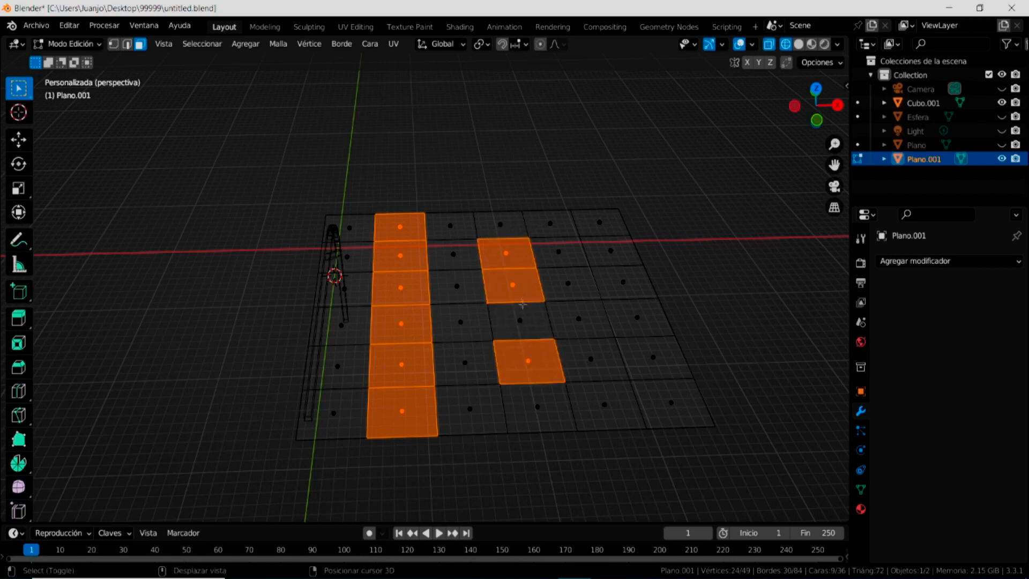
pyautogui.keyDown('shift'); pyautogui.click(517, 314); pyautogui.keyUp('shift')
pyautogui.keyDown('shift'); pyautogui.click(538, 407); pyautogui.keyUp('shift')
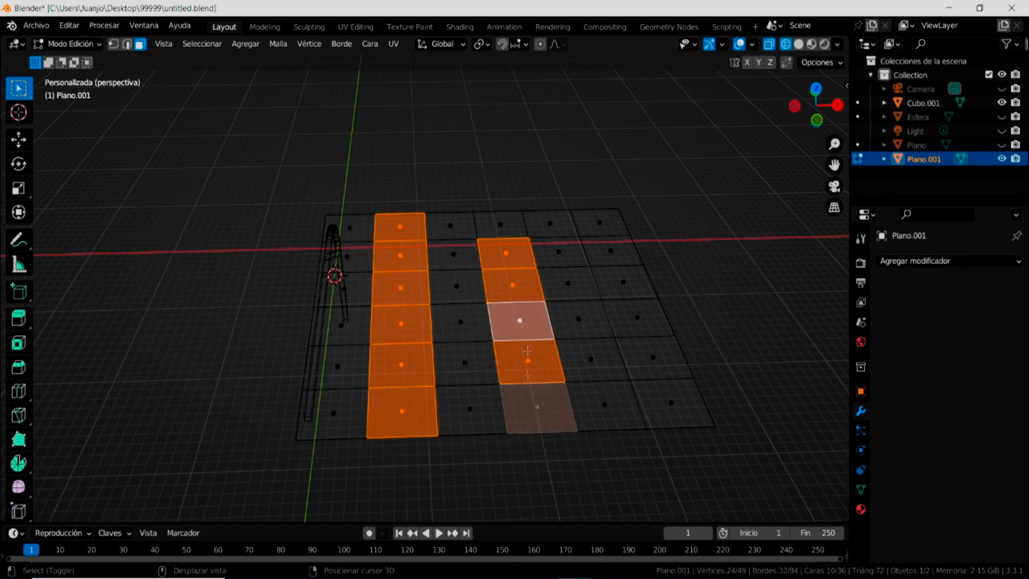
pyautogui.keyDown('shift'); pyautogui.click(500, 224); pyautogui.keyUp('shift')
pyautogui.keyDown('shift'); pyautogui.moveTo(618, 191); pyautogui.dragTo(671, 314); pyautogui.keyUp('shift')
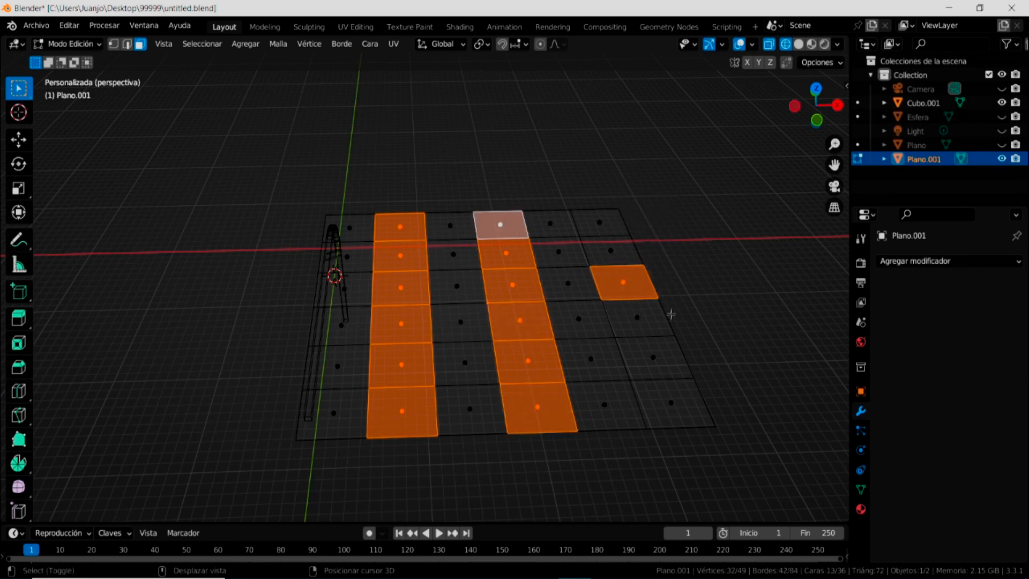
pyautogui.keyDown('shift'); pyautogui.click(623, 254); pyautogui.keyUp('shift')
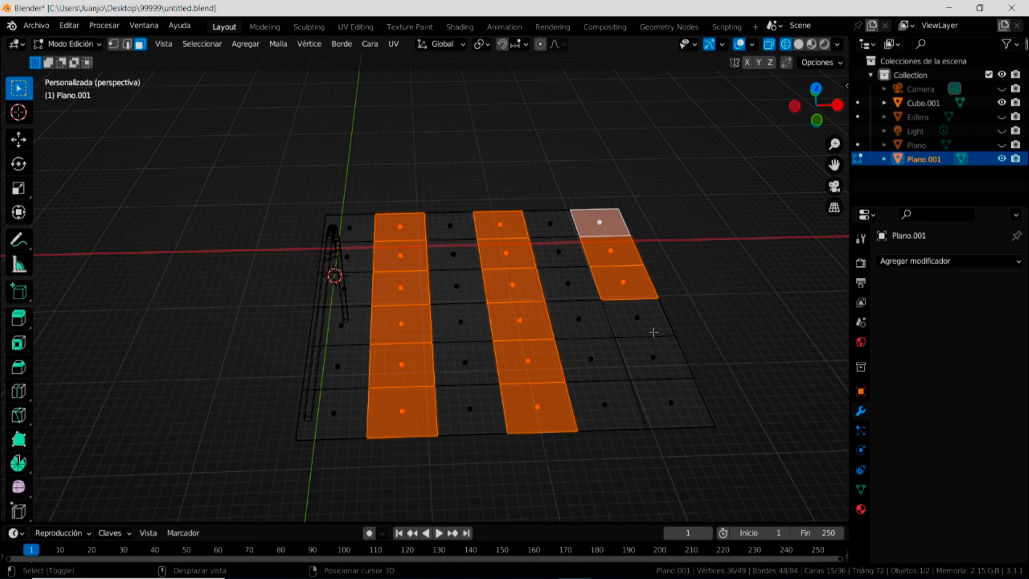
pyautogui.keyDown('shift'); pyautogui.click(655, 336); pyautogui.keyUp('shift')
pyautogui.keyDown('shift'); pyautogui.click(648, 310); pyautogui.keyUp('shift')
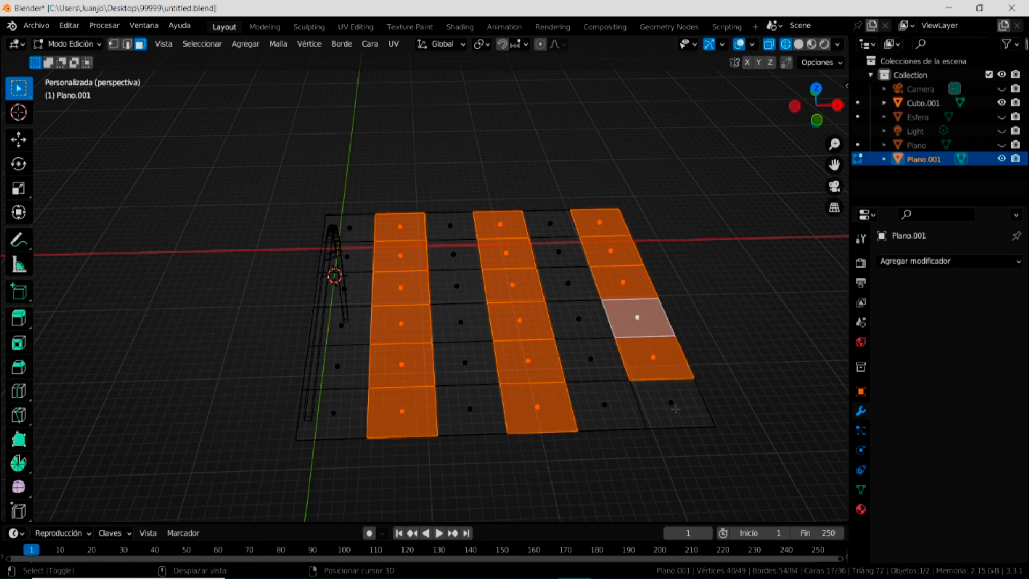
pyautogui.keyDown('shift'); pyautogui.click(672, 405); pyautogui.keyUp('shift')
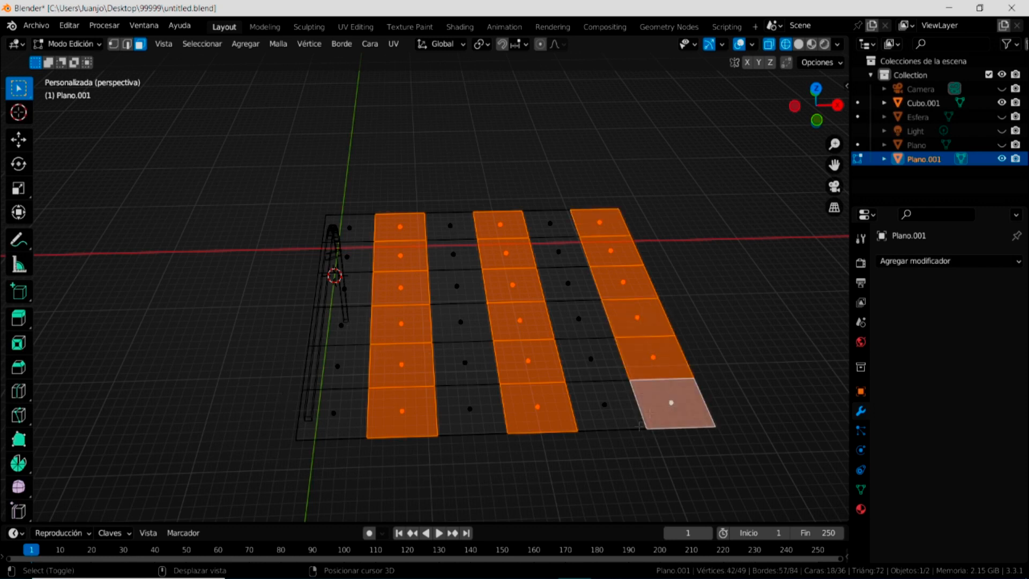
# Extrude the three selected face strips upward 2.0515 m along their normal to form raised ribs.
pyautogui.moveTo(578, 471); pyautogui.dragTo(578, 433, button='middle')
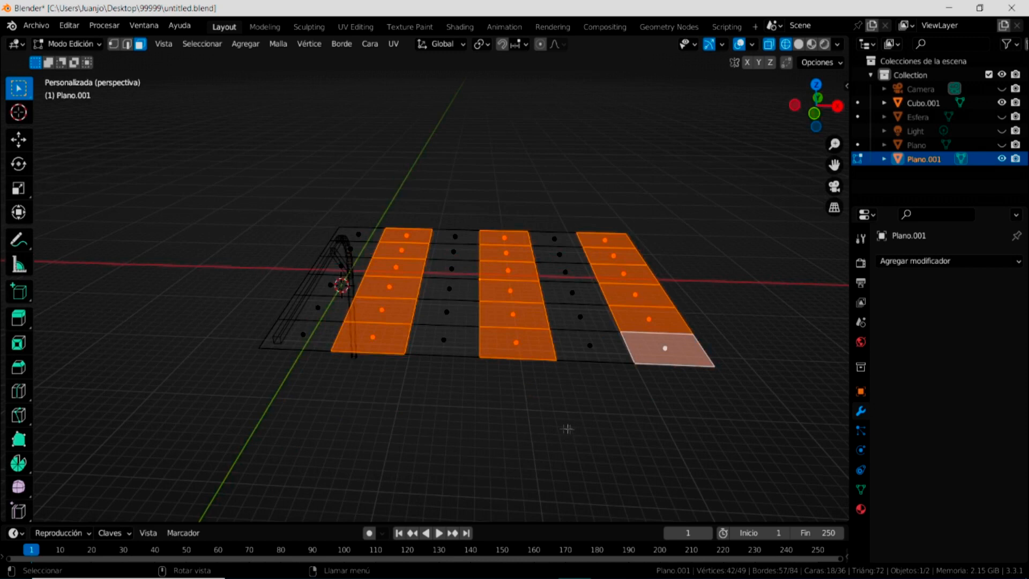
pyautogui.press('KP_7')
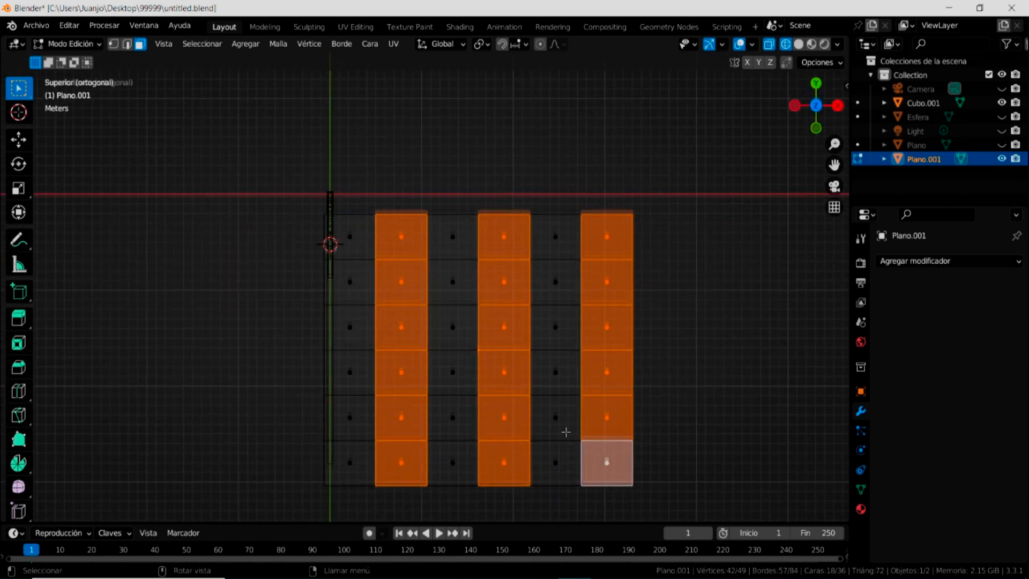
pyautogui.press('KP_1')
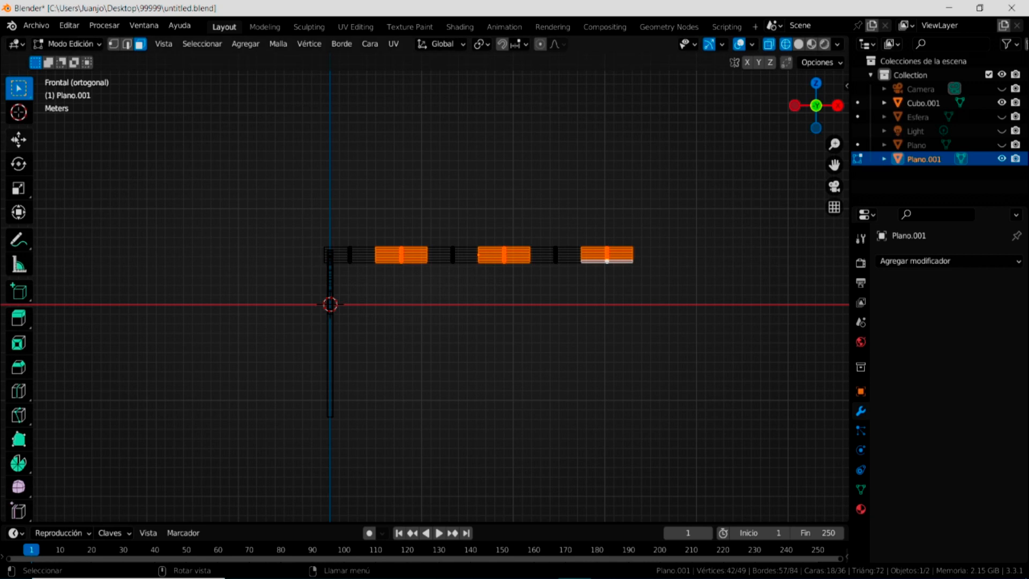
pyautogui.click(17, 141)
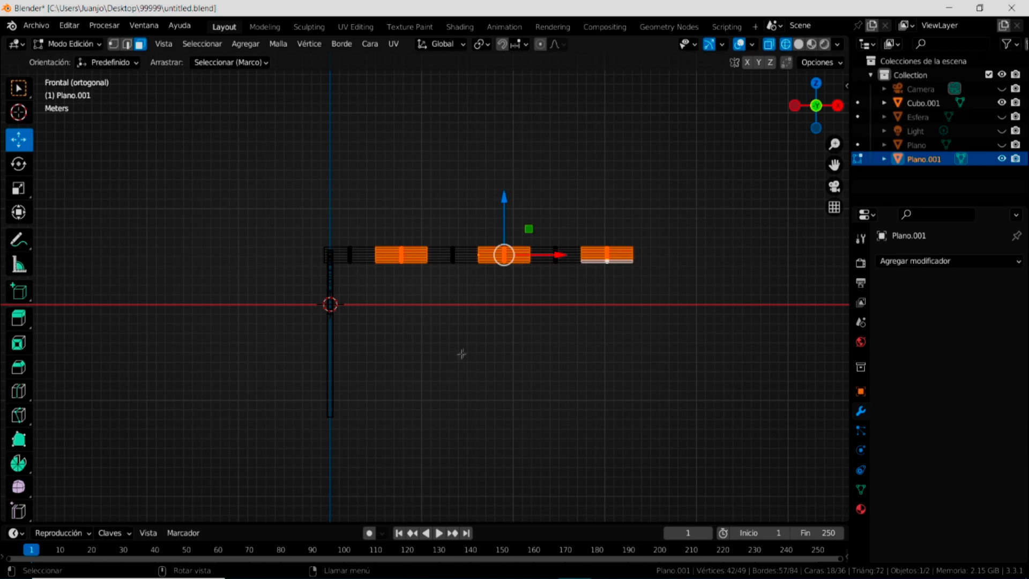
pyautogui.press('e')
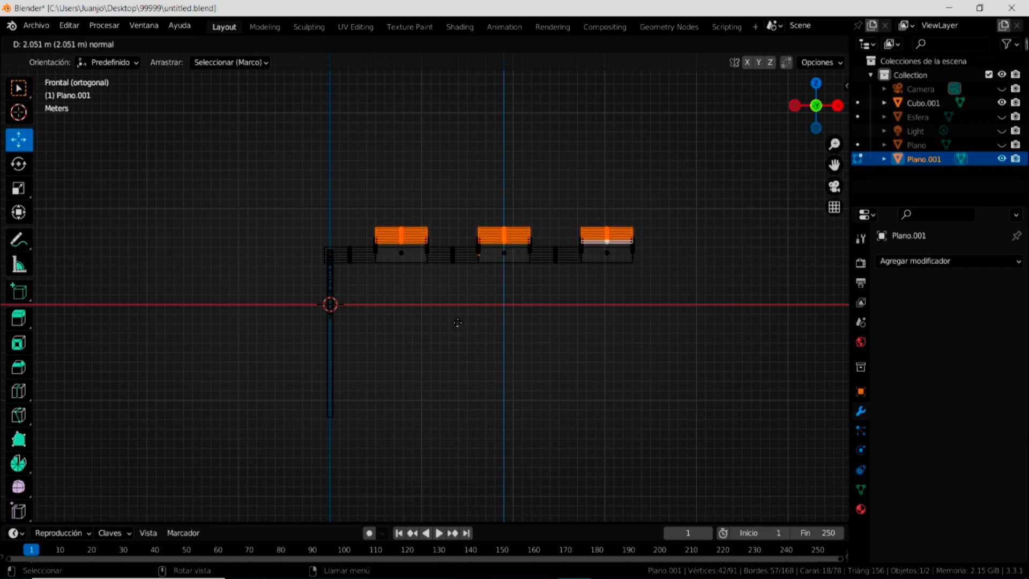
pyautogui.click(457, 322)
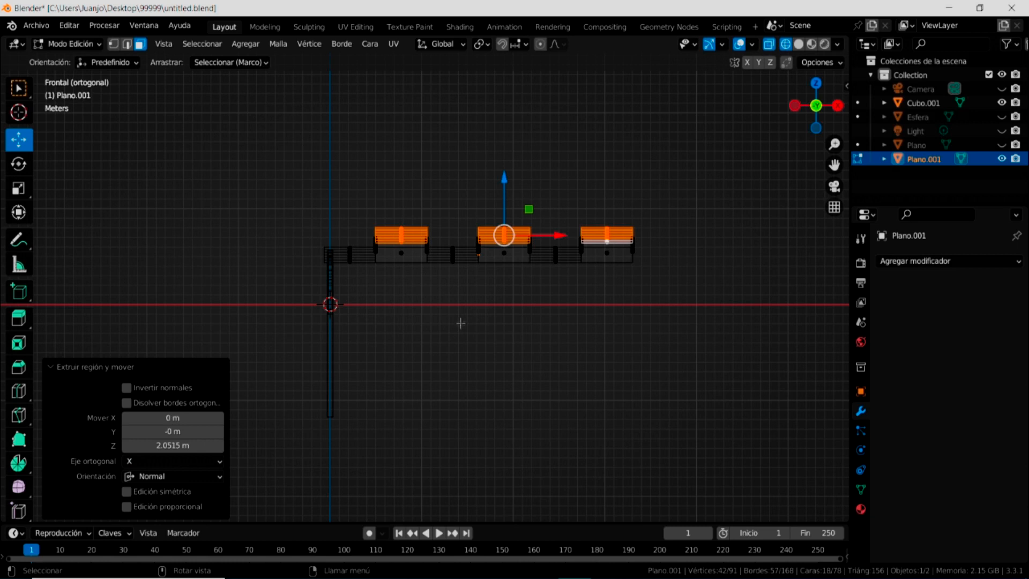
# Return to Object Mode and show the ribbed roof in solid shading.
pyautogui.moveTo(459, 321); pyautogui.dragTo(425, 343, button='middle')
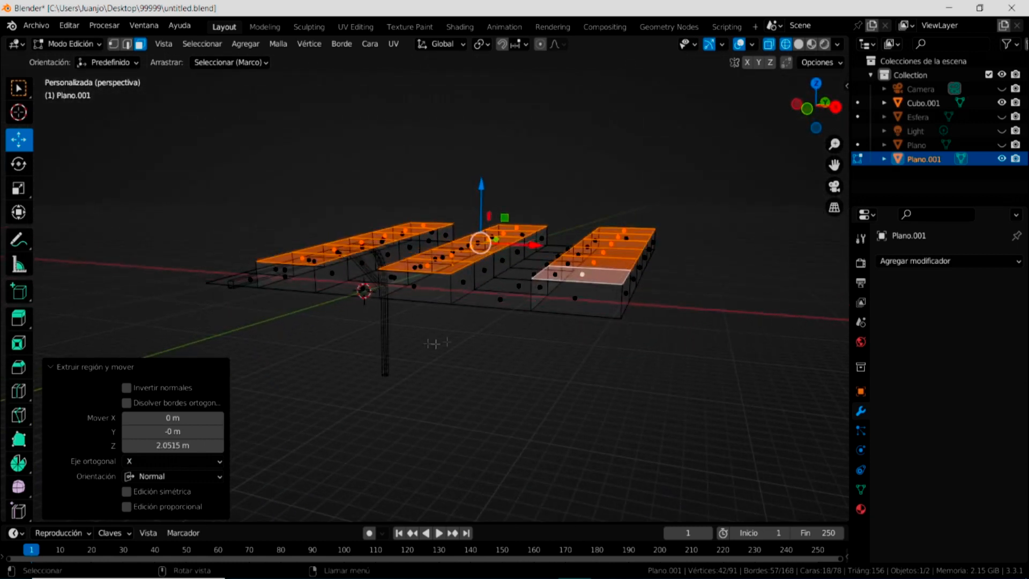
pyautogui.scroll(-3, 400, 359)
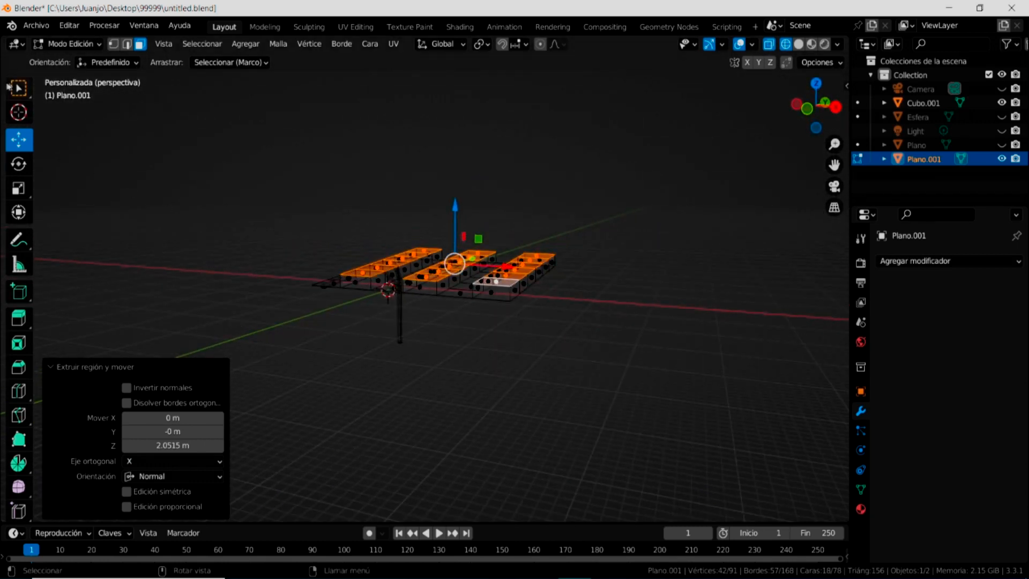
pyautogui.click(15, 87)
pyautogui.click(91, 44)
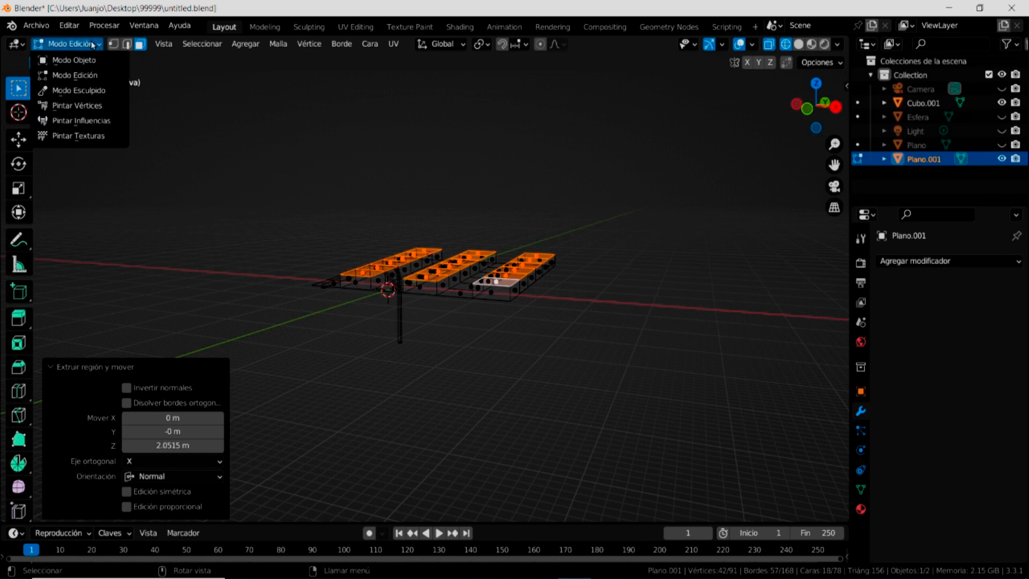
pyautogui.click(80, 58)
pyautogui.moveTo(331, 260); pyautogui.dragTo(423, 375, button='middle')
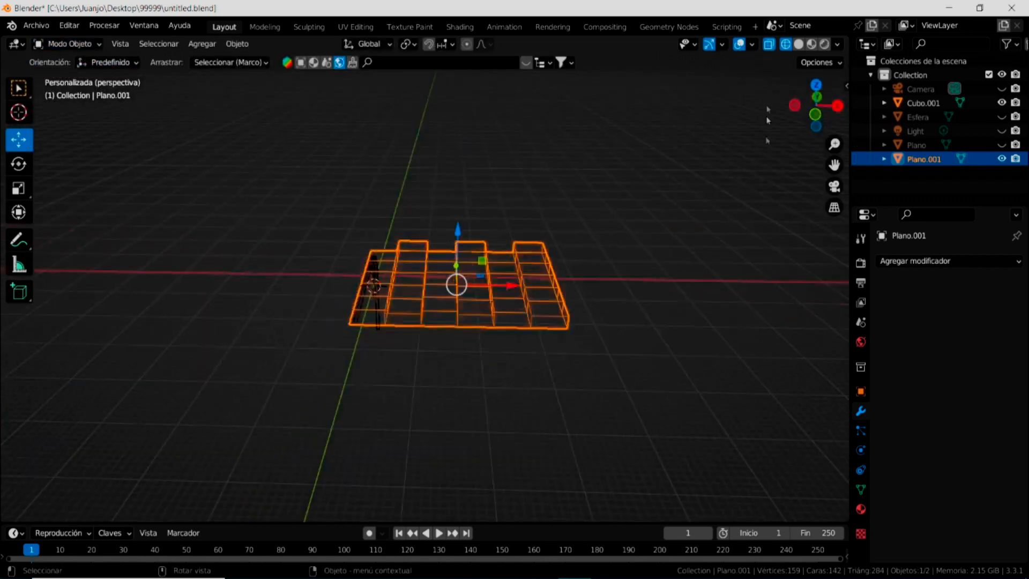
pyautogui.click(798, 44)
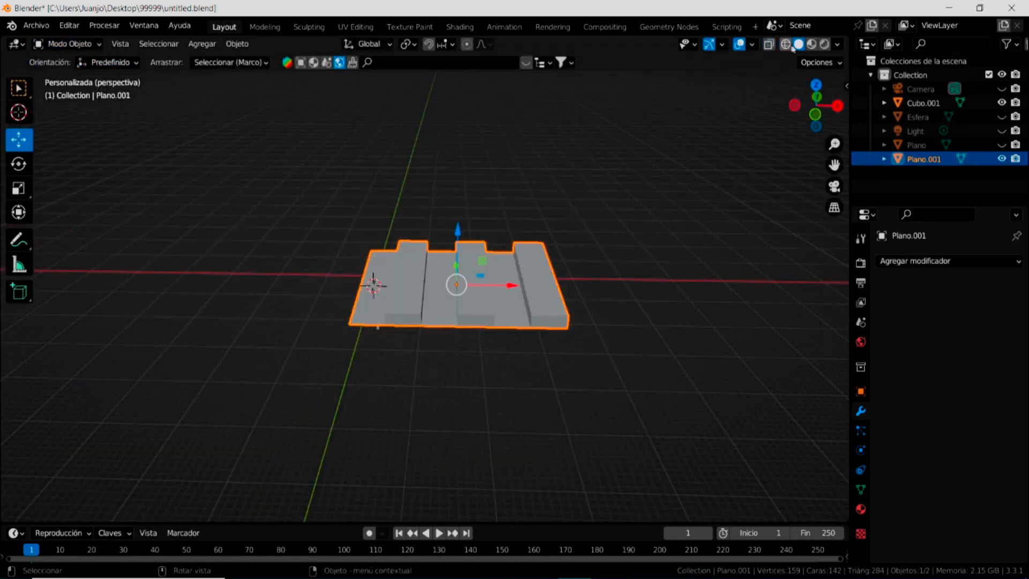
pyautogui.moveTo(532, 313)
pyautogui.mouseDown(button='middle')
pyautogui.moveTo(546, 305)
pyautogui.moveTo(592, 324)
pyautogui.moveTo(528, 329)
pyautogui.mouseUp(button='middle')
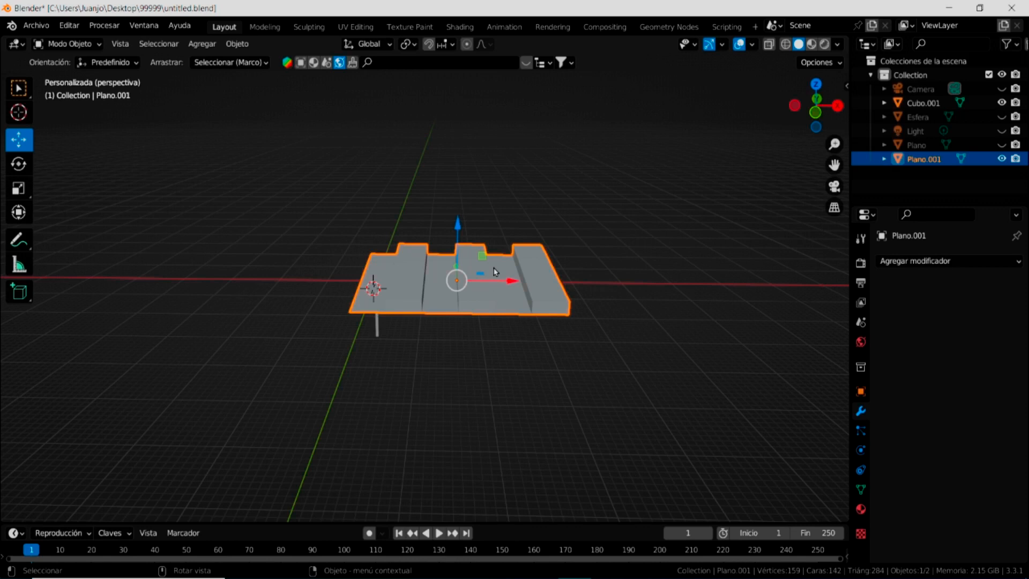
# Scale the ribbed roof panel along X by 0.265.
pyautogui.click(19, 187)
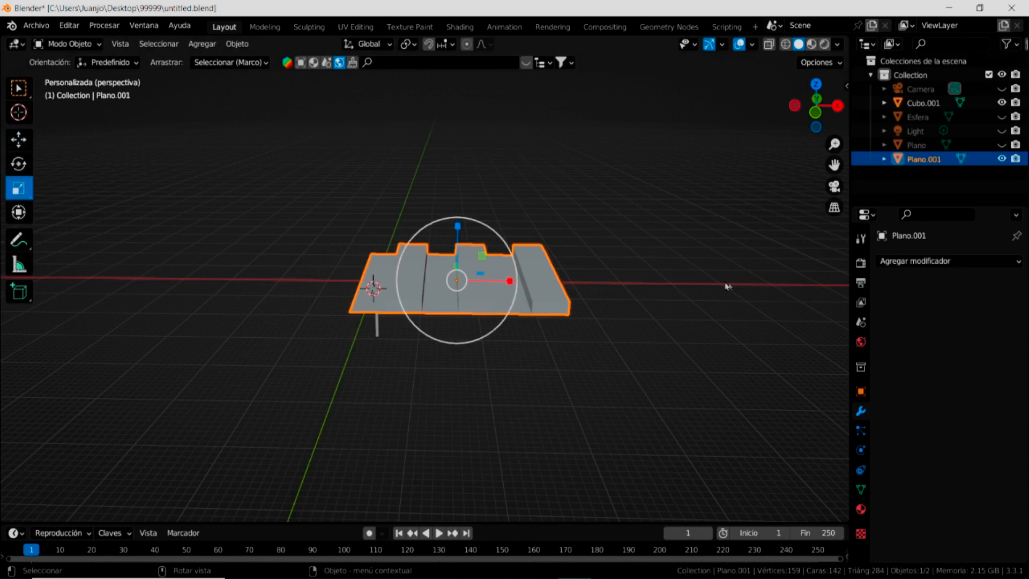
pyautogui.moveTo(509, 286); pyautogui.dragTo(457, 292)
pyautogui.moveTo(661, 402)
pyautogui.mouseDown(button='middle')
pyautogui.moveTo(413, 432)
pyautogui.moveTo(417, 416)
pyautogui.moveTo(381, 402)
pyautogui.moveTo(667, 389)
pyautogui.mouseUp(button='middle')
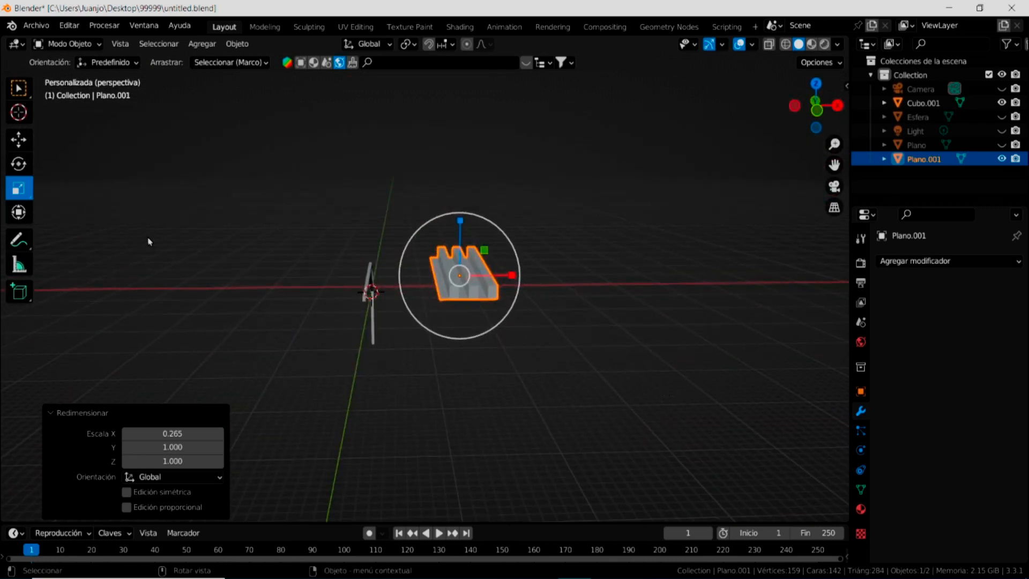
# Move the ribbed roof panel -12.037 m along X so it sits over the column frame.
pyautogui.click(19, 140)
pyautogui.moveTo(512, 278); pyautogui.dragTo(433, 298)
pyautogui.moveTo(433, 298); pyautogui.dragTo(471, 299, button='middle')
pyautogui.scroll(3, 471, 299)
pyautogui.scroll(2, 470, 298)
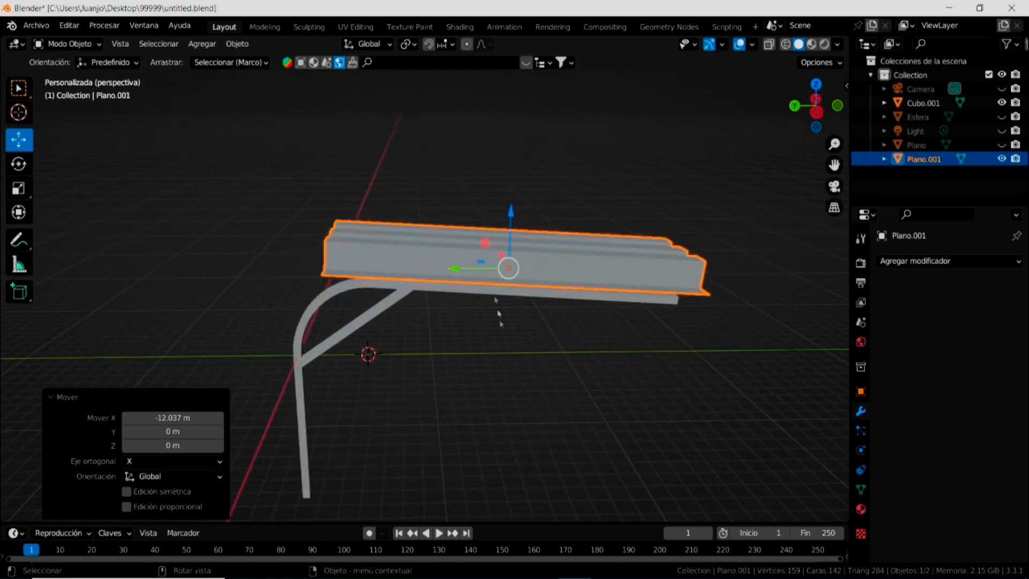
# Flatten the ribbed roof panel by scaling it along Z by 0.152.
pyautogui.click(18, 188)
pyautogui.moveTo(509, 215); pyautogui.dragTo(516, 268)
pyautogui.moveTo(604, 348); pyautogui.dragTo(478, 321, button='middle')
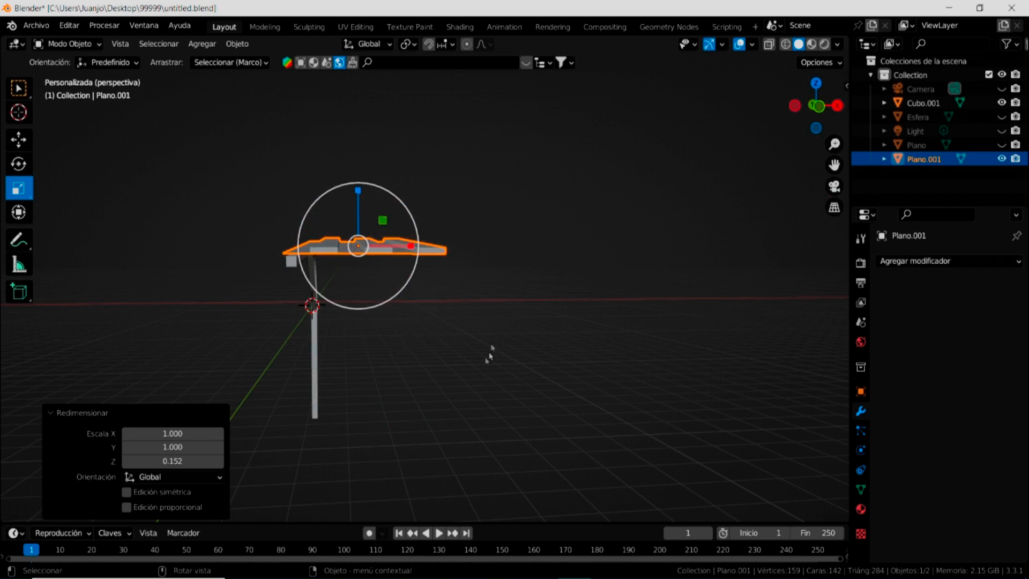
pyautogui.moveTo(484, 330); pyautogui.dragTo(473, 349, button='middle')
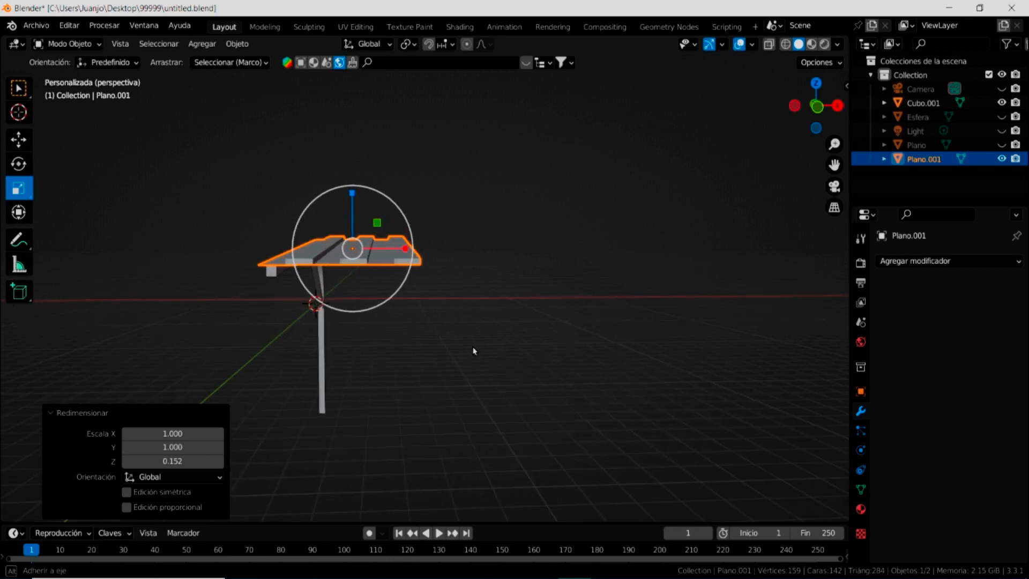
# Add an Array modifier to the roof panel with a count of 12 and a relative X factor of 1.000.
pyautogui.click(19, 89)
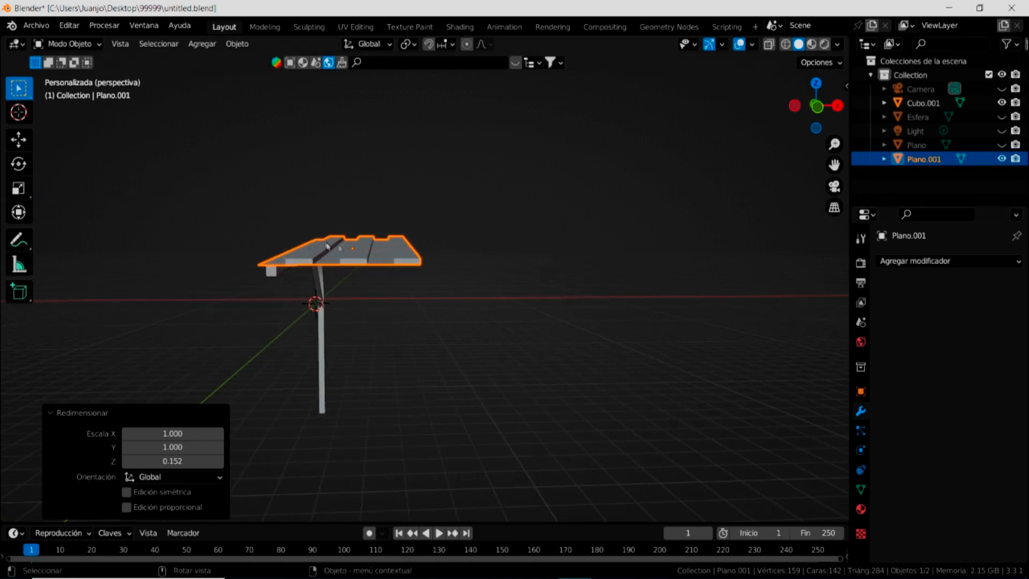
pyautogui.click(928, 261)
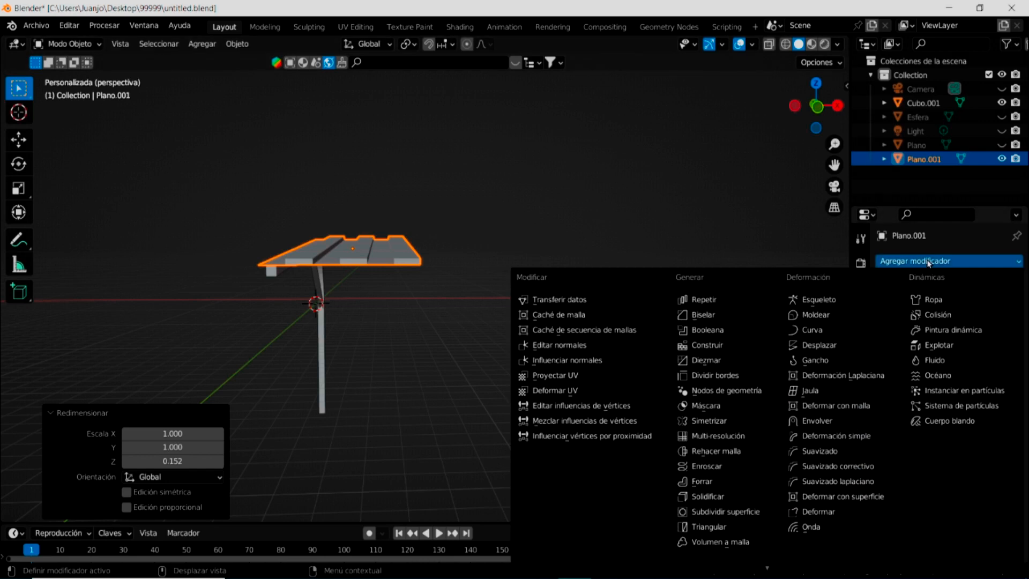
pyautogui.click(711, 300)
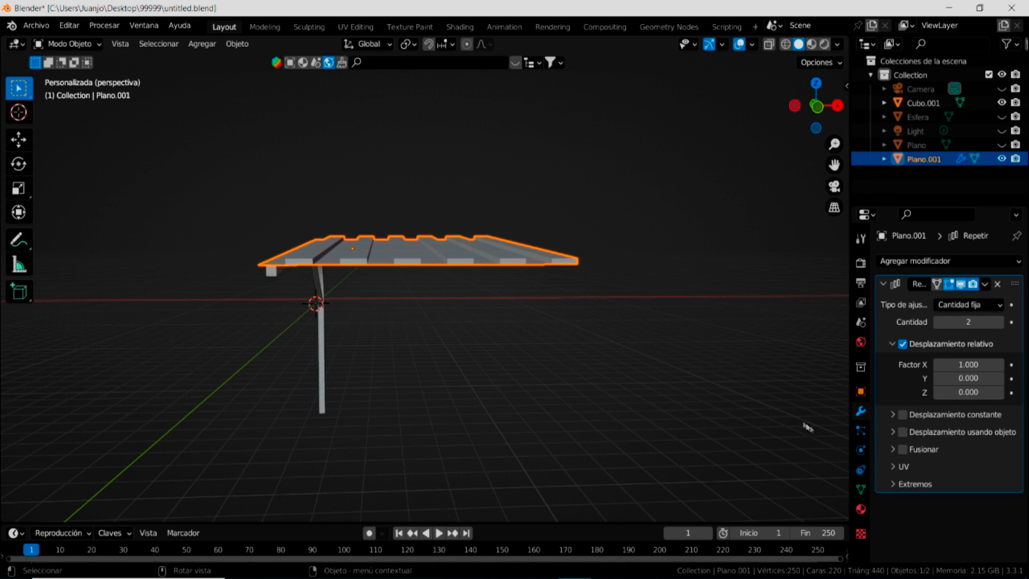
pyautogui.moveTo(957, 322); pyautogui.dragTo(991, 321)
pyautogui.scroll(-1, 633, 370)
pyautogui.scroll(-2, 633, 370)
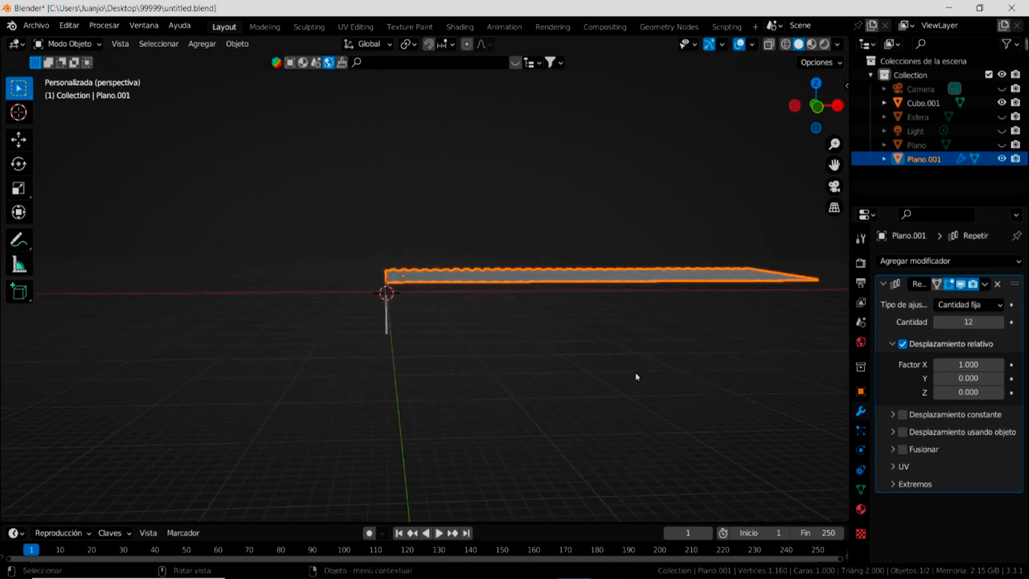
pyautogui.moveTo(674, 387); pyautogui.dragTo(530, 359, button='middle')
pyautogui.scroll(2, 402, 316)
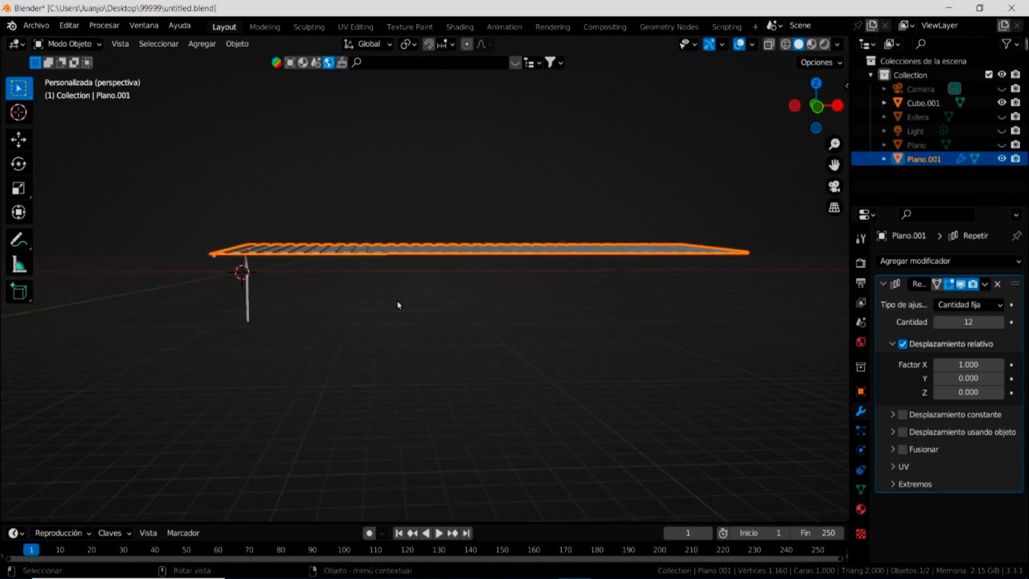
pyautogui.moveTo(317, 300); pyautogui.dragTo(408, 314, button='middle')
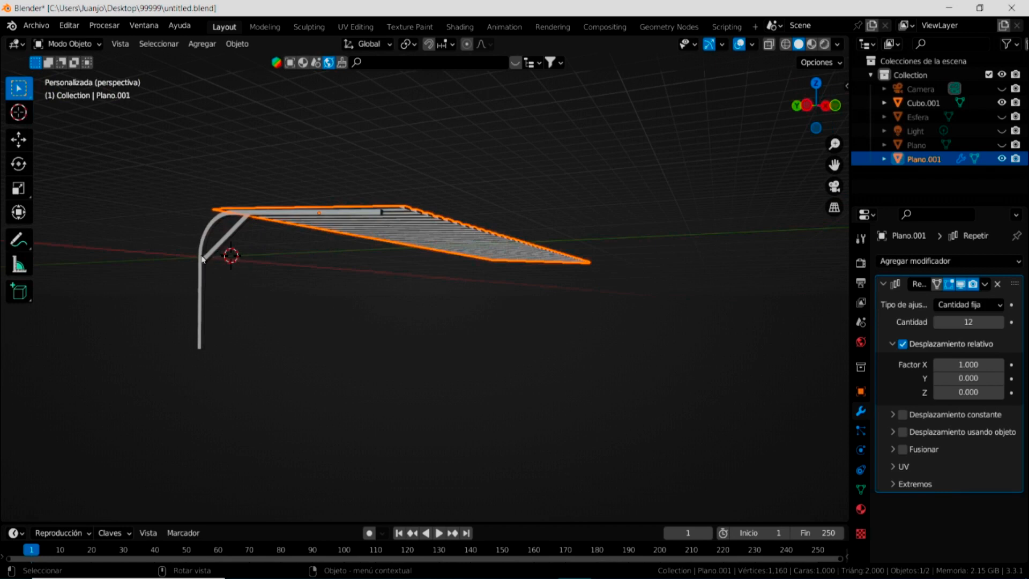
# Add an Array modifier to the column frame with a count of 6 and a relative X factor of 35.700.
pyautogui.click(203, 260)
pyautogui.moveTo(203, 260); pyautogui.dragTo(495, 356, button='middle')
pyautogui.click(924, 262)
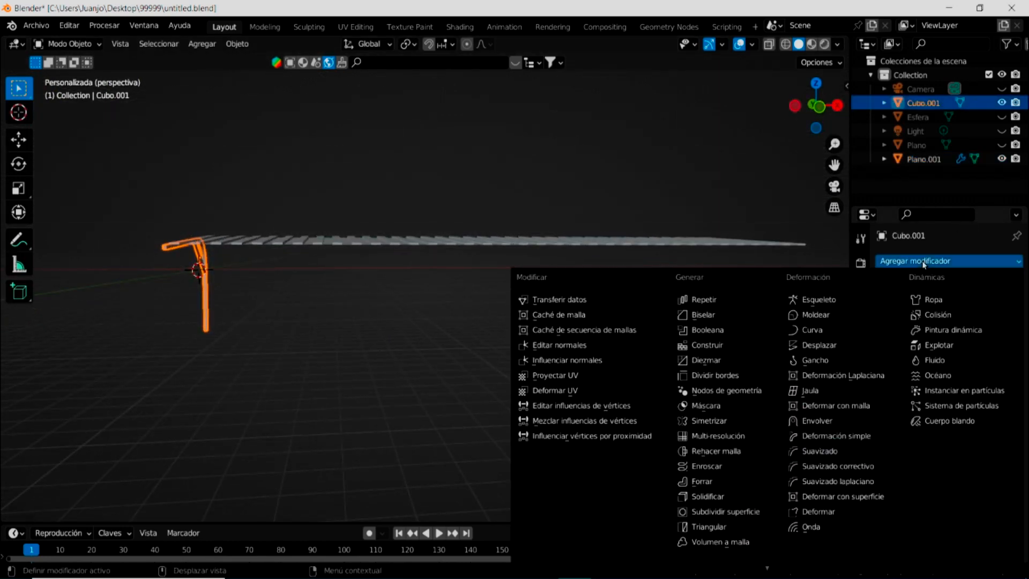
pyautogui.click(704, 299)
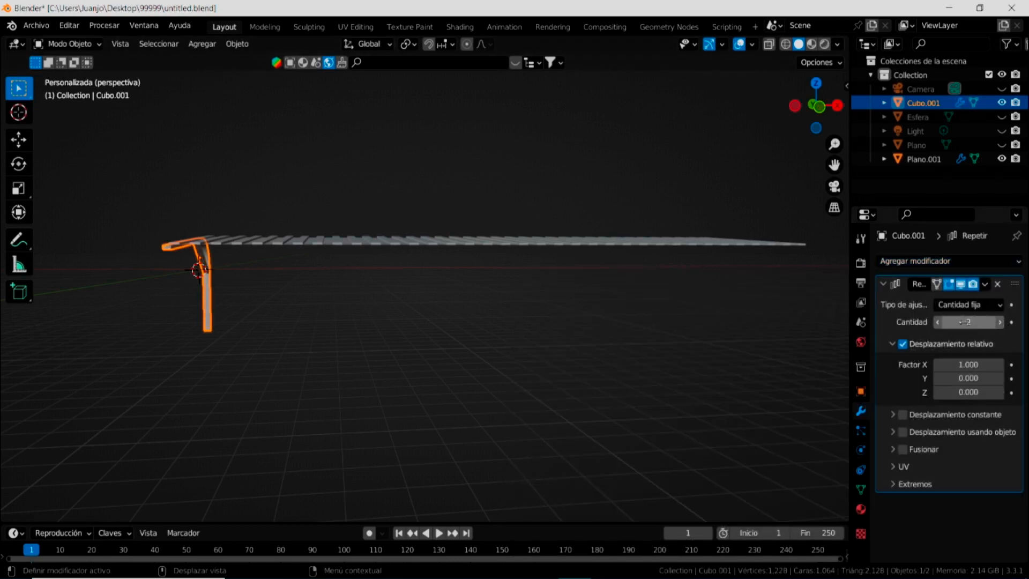
pyautogui.moveTo(963, 321)
pyautogui.mouseDown()
pyautogui.moveTo(989, 321)
pyautogui.moveTo(964, 322)
pyautogui.mouseUp()
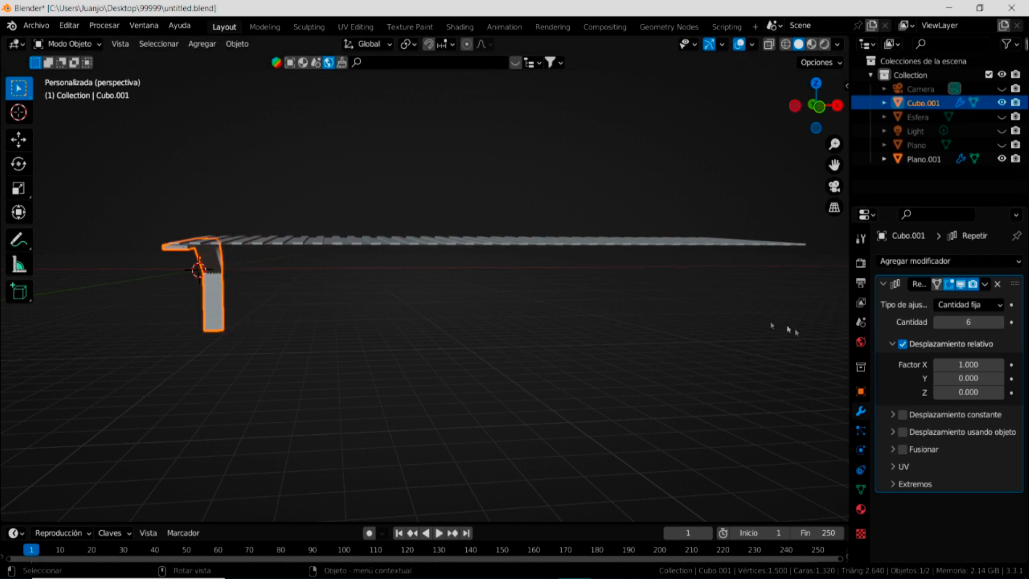
pyautogui.scroll(-1, 345, 259)
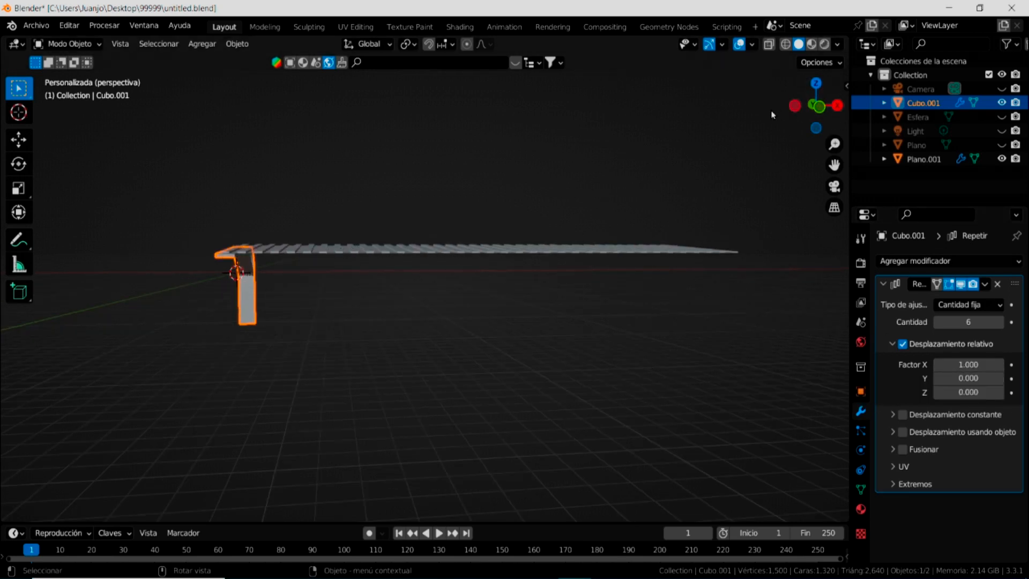
pyautogui.moveTo(957, 364); pyautogui.dragTo(1010, 364)
pyautogui.moveTo(536, 384); pyautogui.dragTo(623, 410, button='middle')
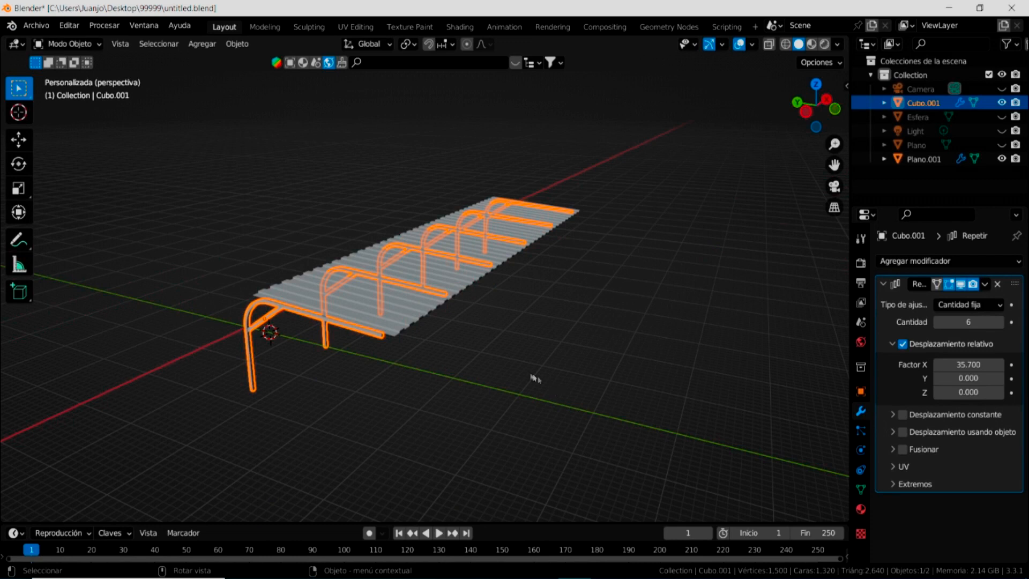
# Give the corrugated roof a new material with turquoise base colour (hue 0.458, saturation 0.737, value 0.800) and show the viewport in material preview.
pyautogui.click(395, 311)
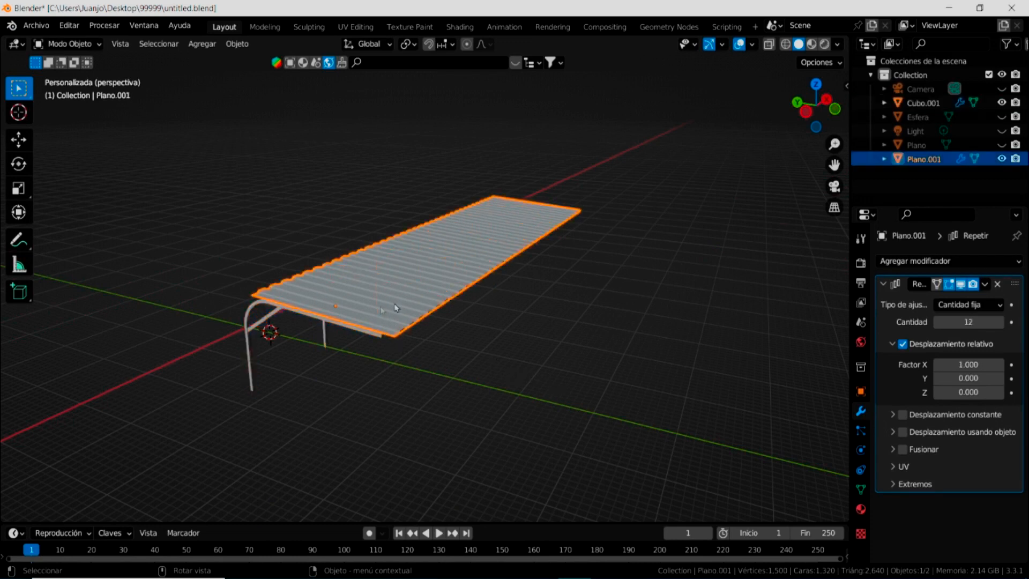
pyautogui.click(860, 508)
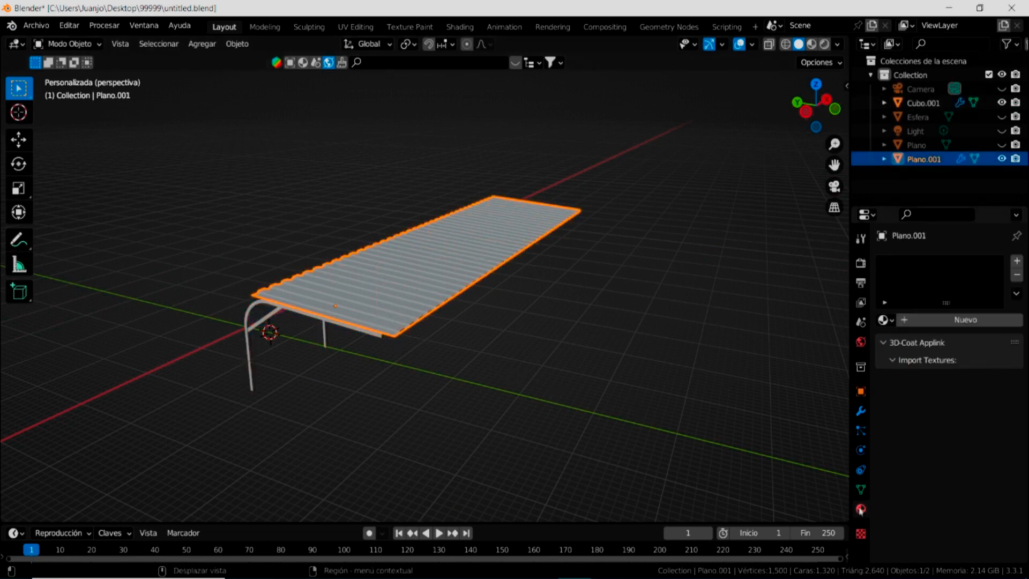
pyautogui.click(904, 320)
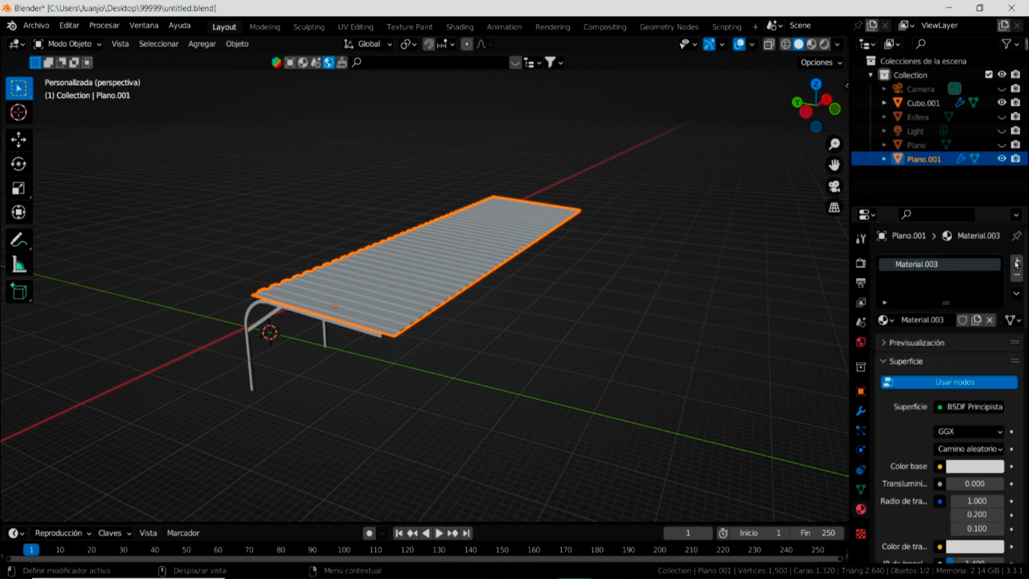
pyautogui.click(959, 468)
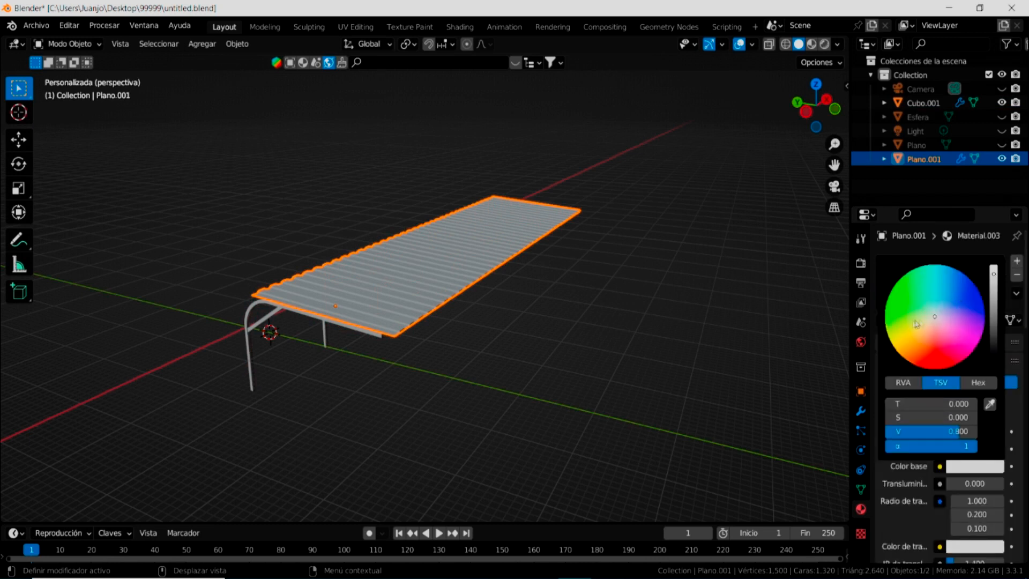
pyautogui.click(939, 302)
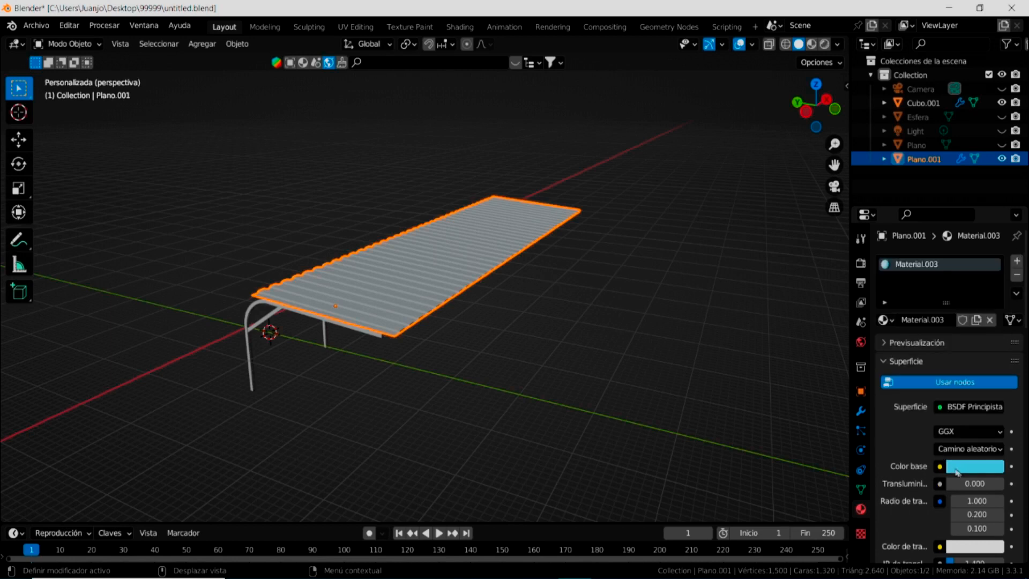
pyautogui.click(811, 44)
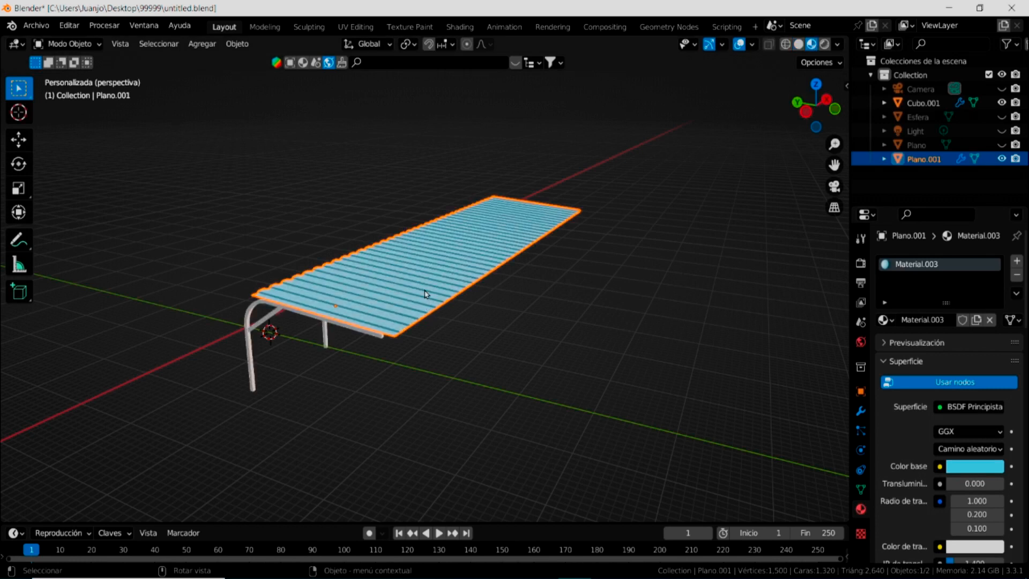
pyautogui.click(965, 467)
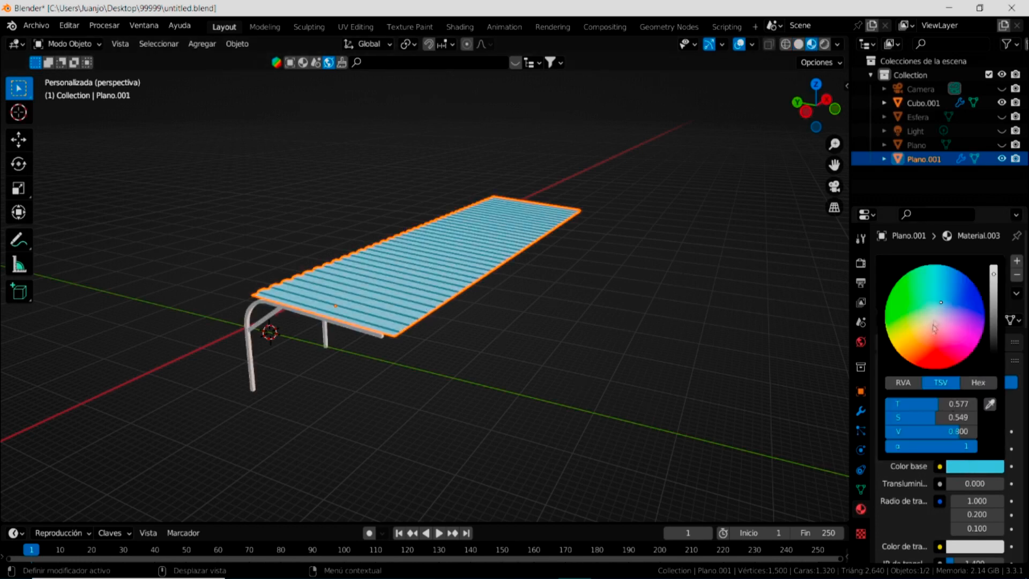
pyautogui.moveTo(942, 306)
pyautogui.mouseDown()
pyautogui.moveTo(914, 301)
pyautogui.moveTo(930, 293)
pyautogui.mouseUp()
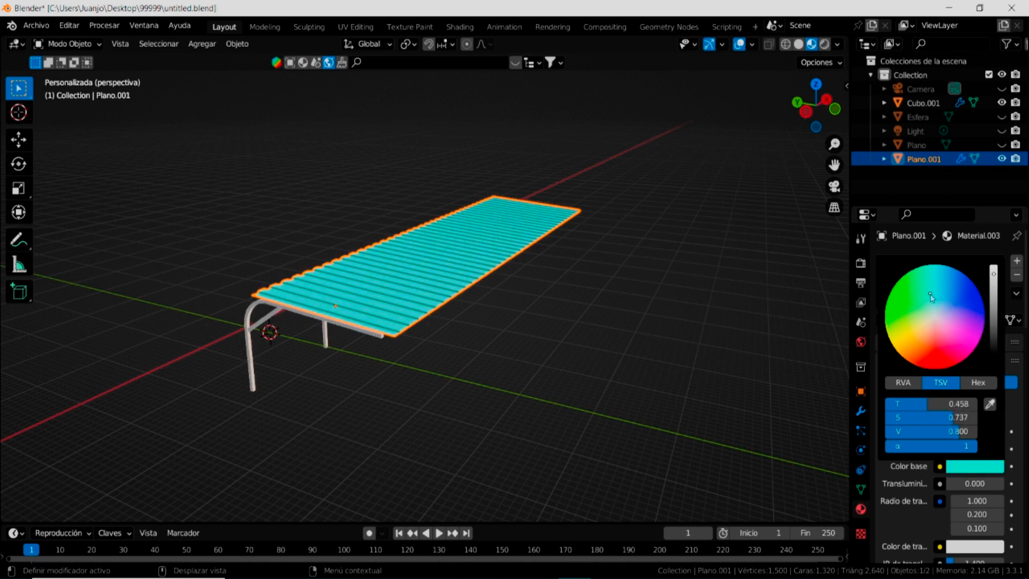
# Give the column frames a new material with base colour value 1.000, metallic 1.000 and roughness 0.060.
pyautogui.click(251, 360)
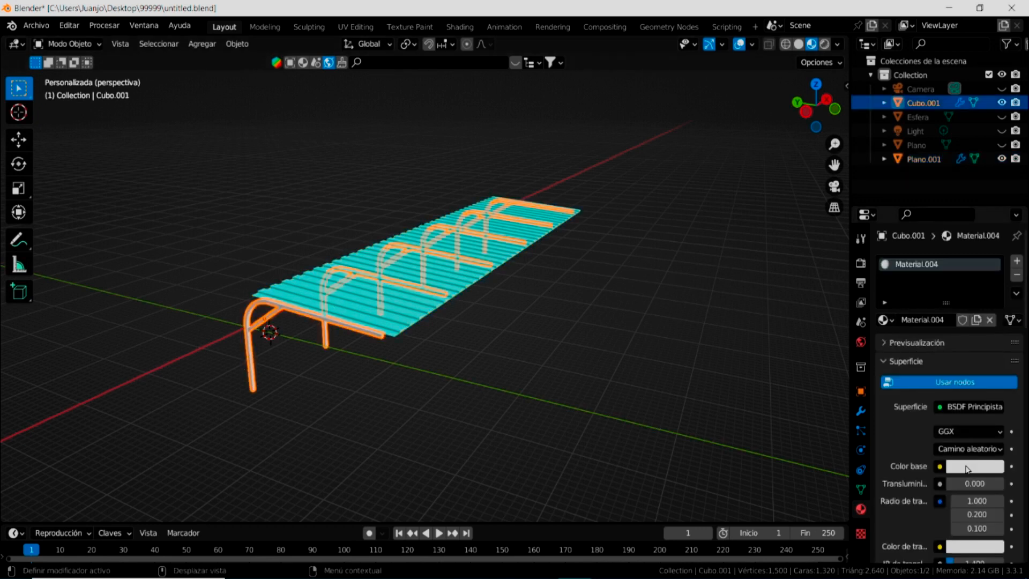
pyautogui.click(967, 469)
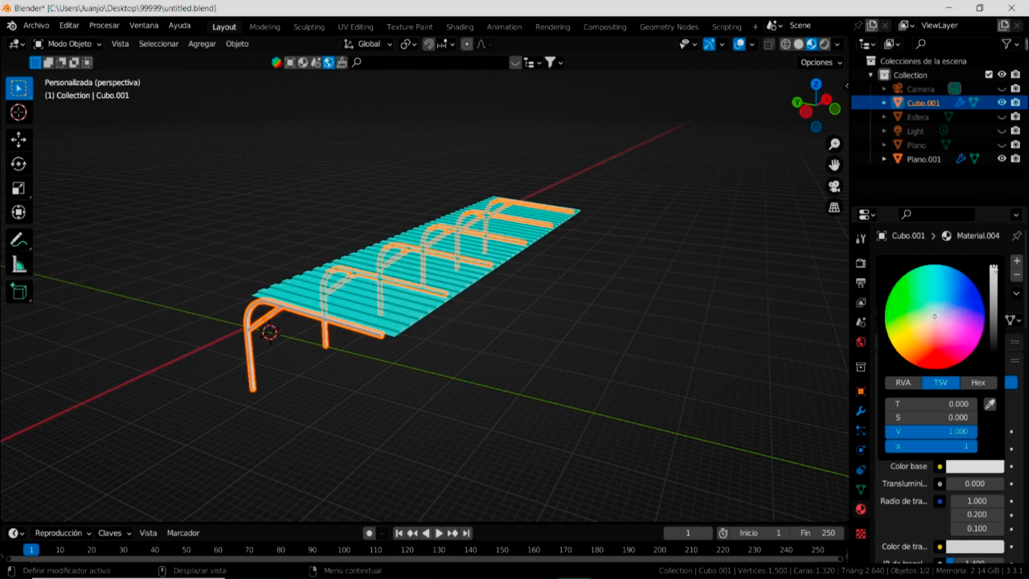
pyautogui.scroll(-1, 937, 509)
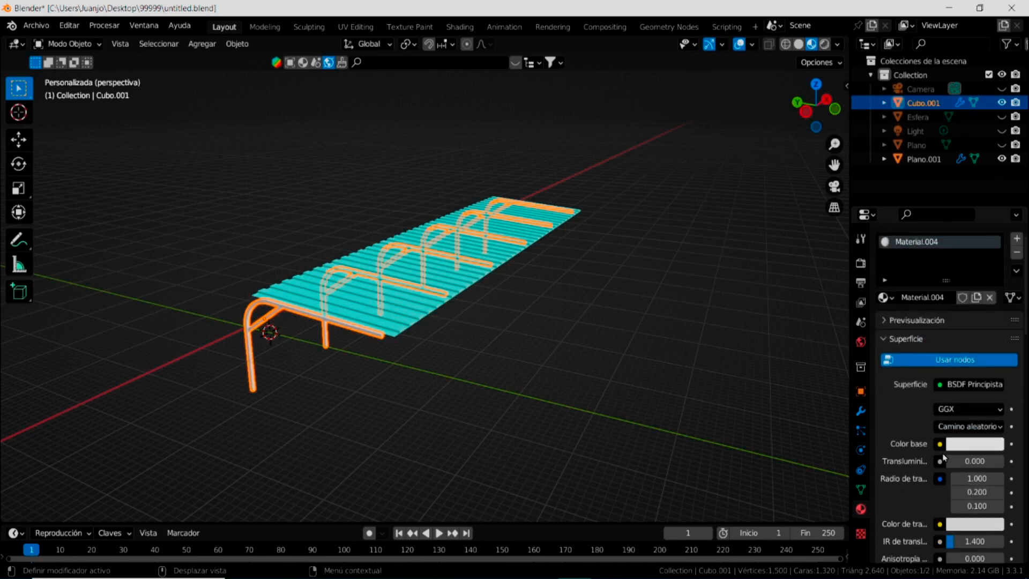
pyautogui.scroll(-2, 943, 462)
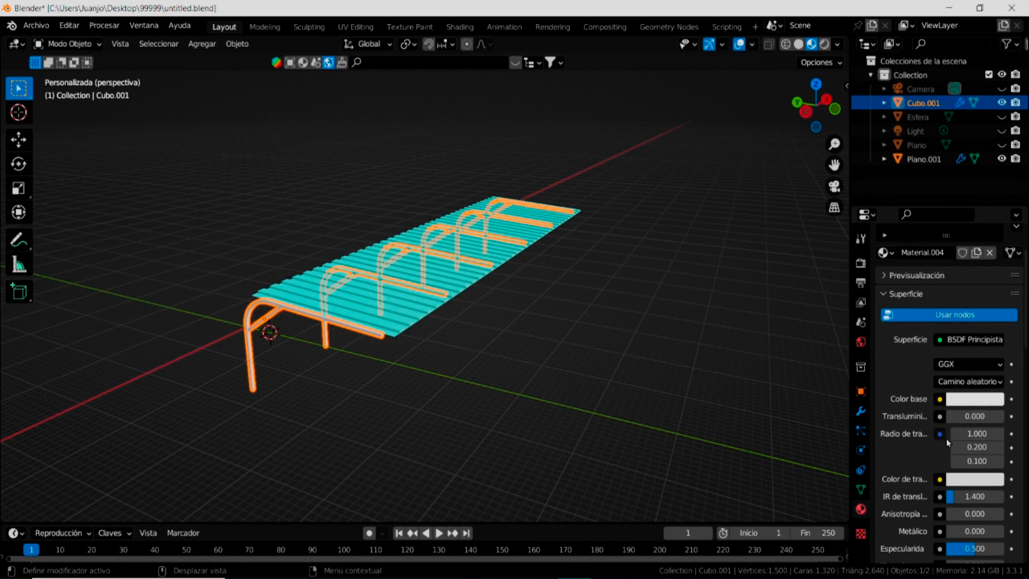
pyautogui.moveTo(948, 531); pyautogui.dragTo(1002, 531)
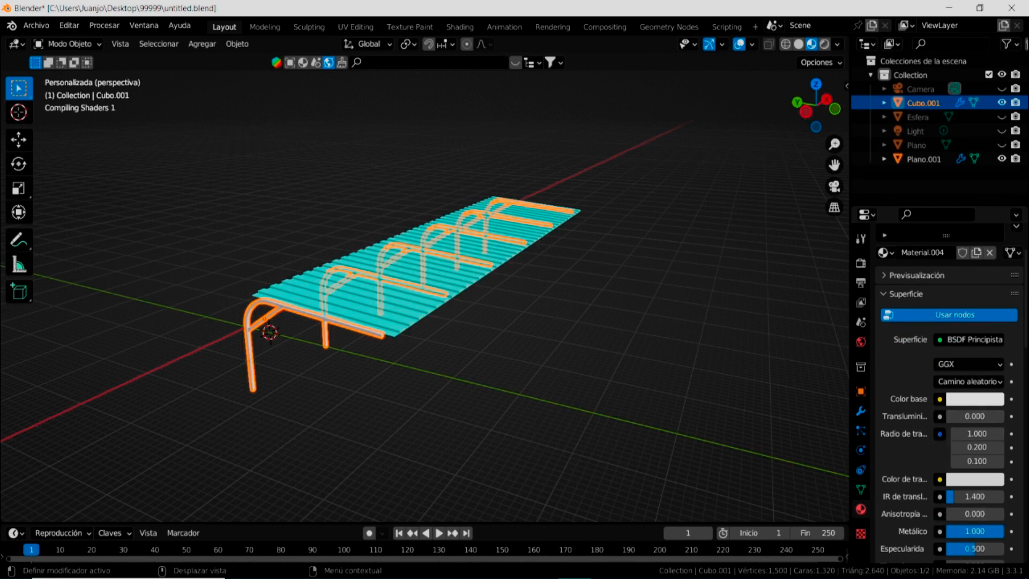
pyautogui.scroll(-3, 957, 517)
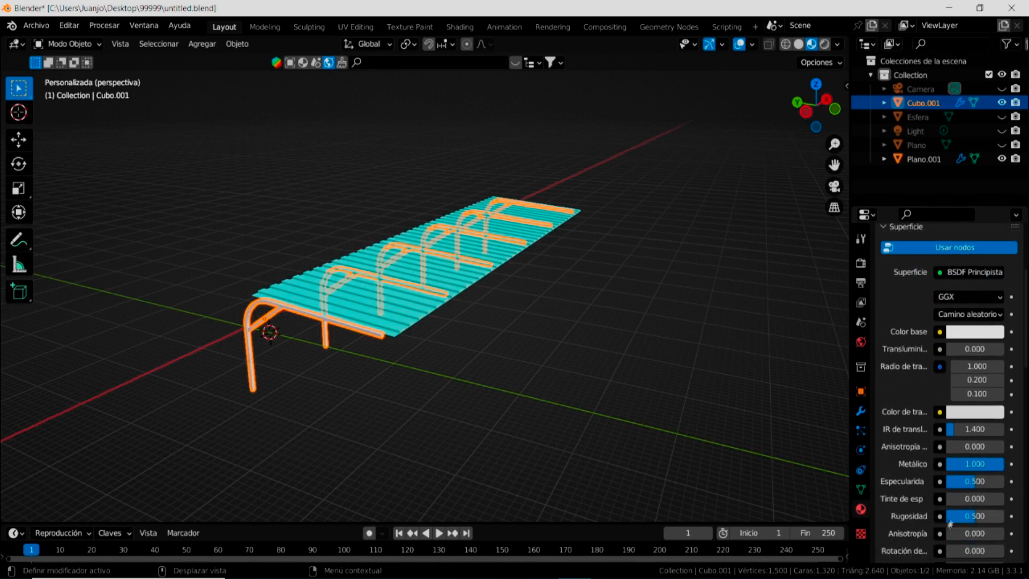
pyautogui.moveTo(974, 518); pyautogui.dragTo(951, 519)
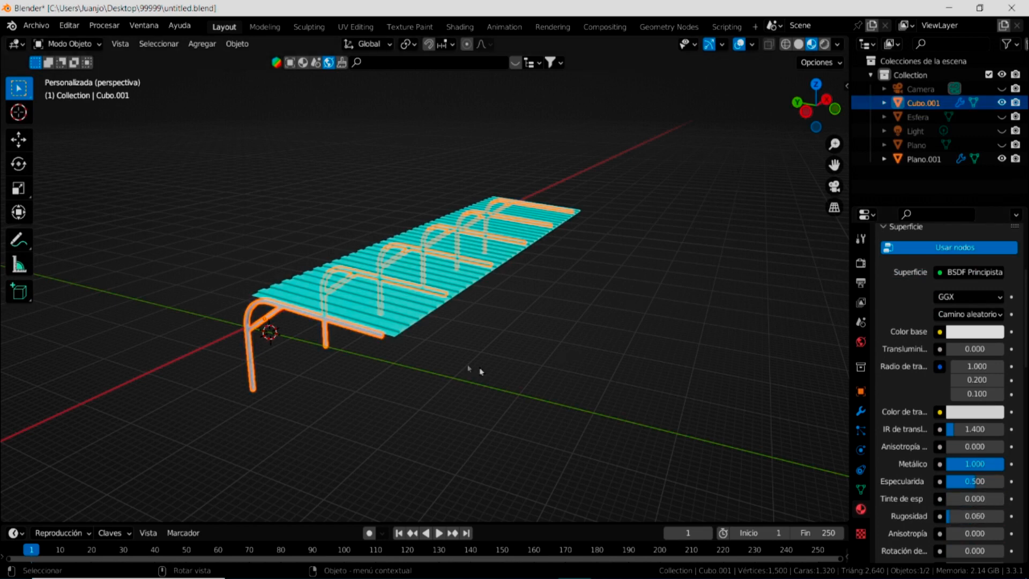
# Deselect everything and examine the metal columns and turquoise roof from several angles.
pyautogui.click(293, 361)
pyautogui.moveTo(293, 361); pyautogui.dragTo(360, 378, button='middle')
pyautogui.moveTo(366, 376); pyautogui.dragTo(333, 397, button='middle')
pyautogui.scroll(-4, 332, 397)
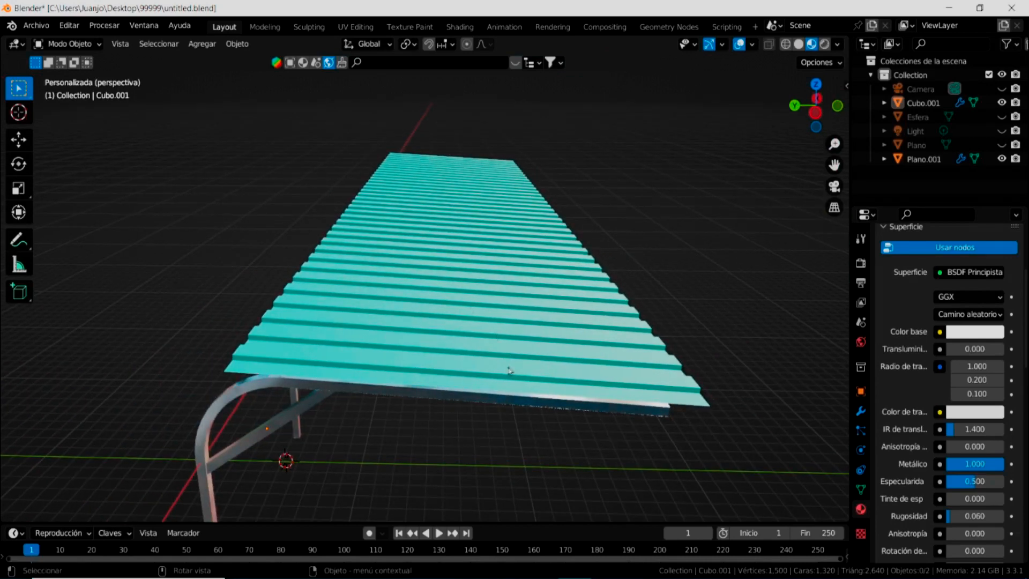
pyautogui.moveTo(510, 370); pyautogui.dragTo(491, 378, button='middle')
pyautogui.scroll(-2, 488, 380)
pyautogui.moveTo(570, 422); pyautogui.dragTo(544, 409, button='middle')
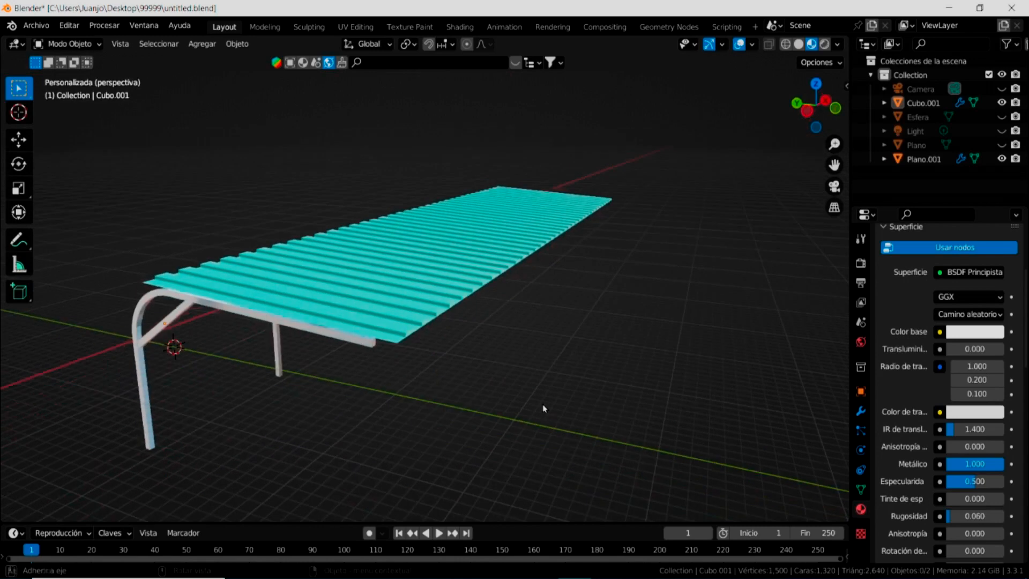
# Add a hex-head Bolt mesh at the 3D cursor beside the first column and select it.
pyautogui.click(210, 44)
pyautogui.moveTo(217, 60)
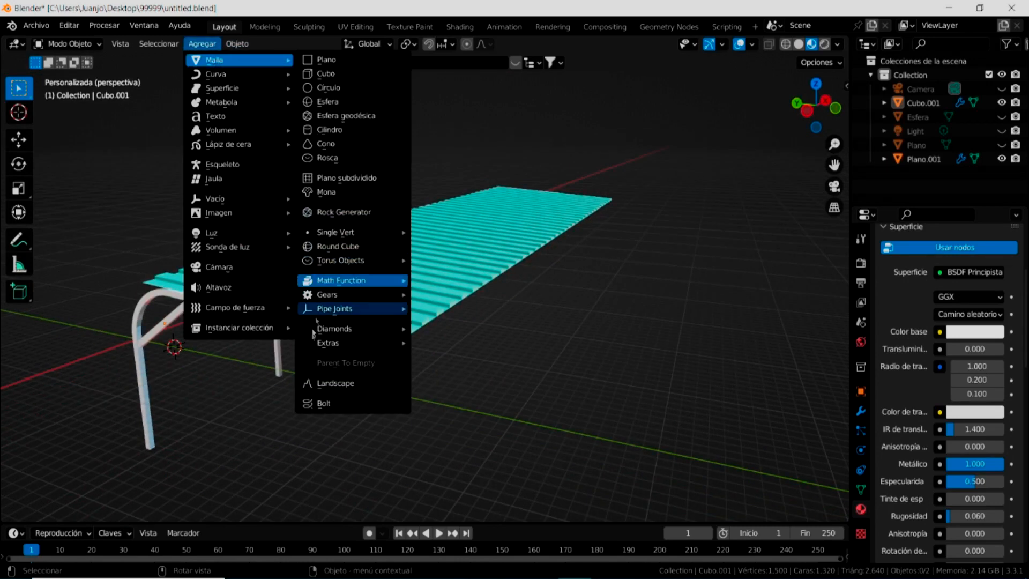
pyautogui.click(323, 403)
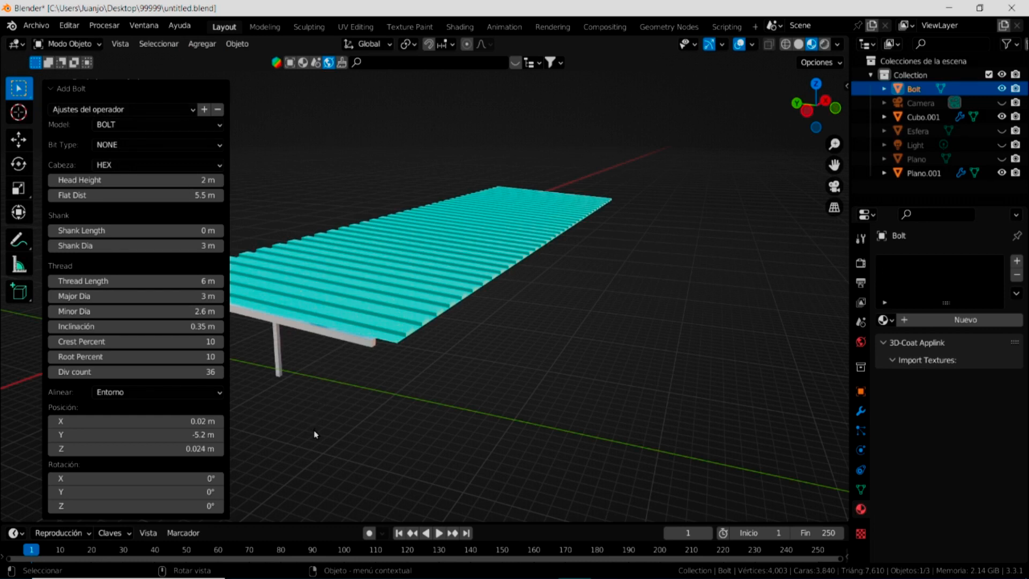
pyautogui.click(370, 410)
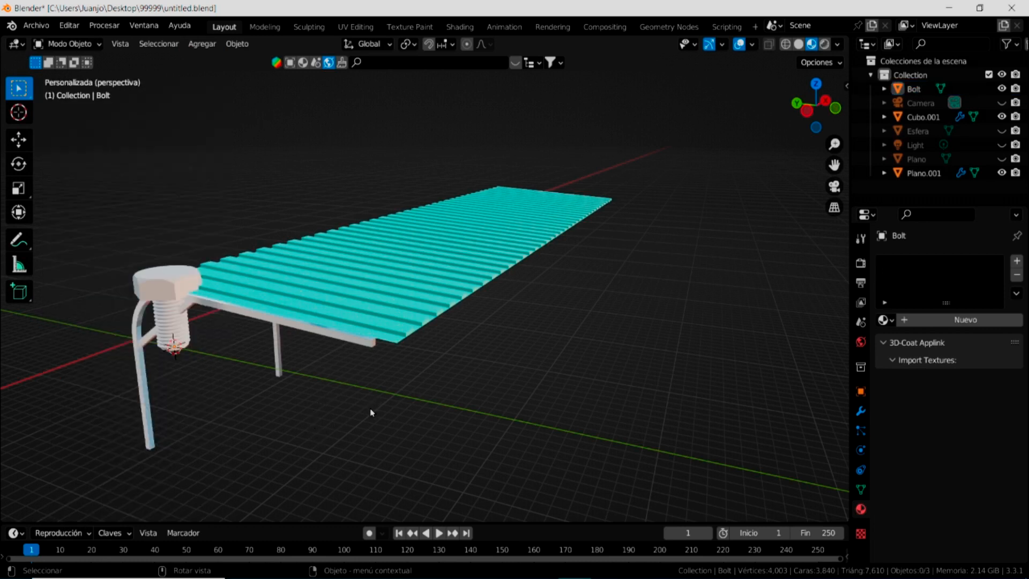
pyautogui.click(171, 288)
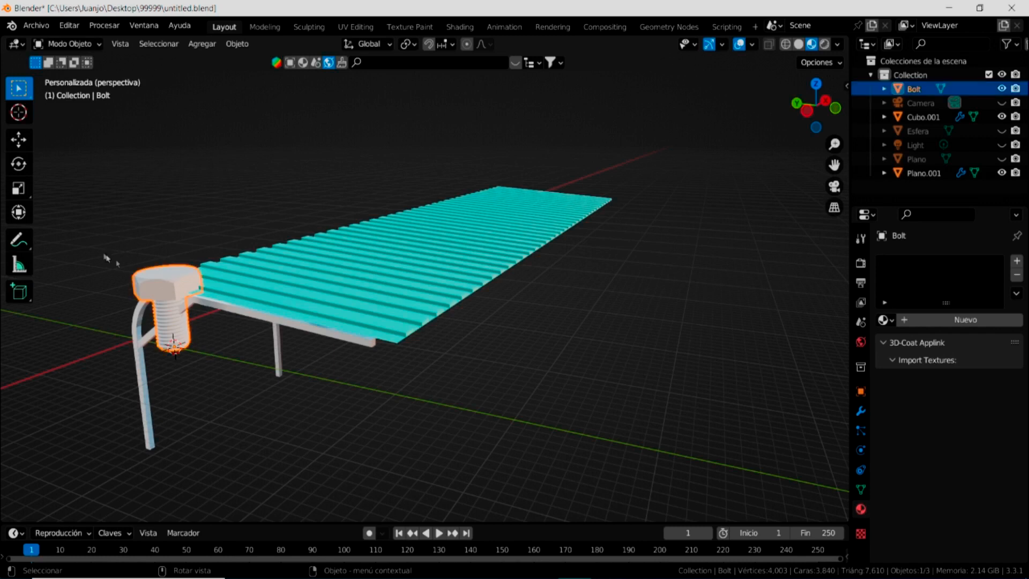
# Scale the bolt uniformly by about 0.161 and raise it towards the roof above the first column.
pyautogui.click(19, 188)
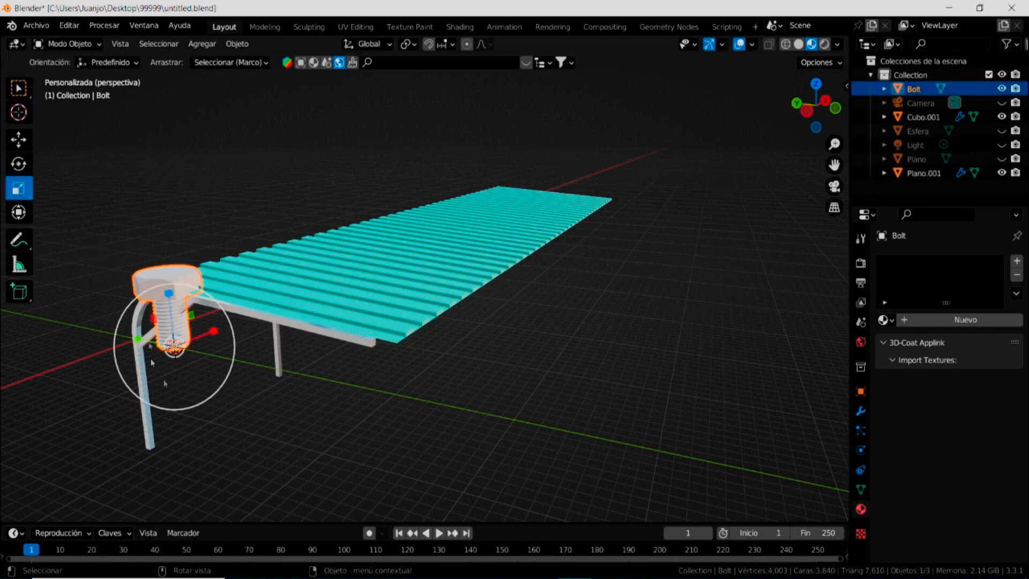
pyautogui.moveTo(180, 401); pyautogui.dragTo(175, 357)
pyautogui.click(20, 145)
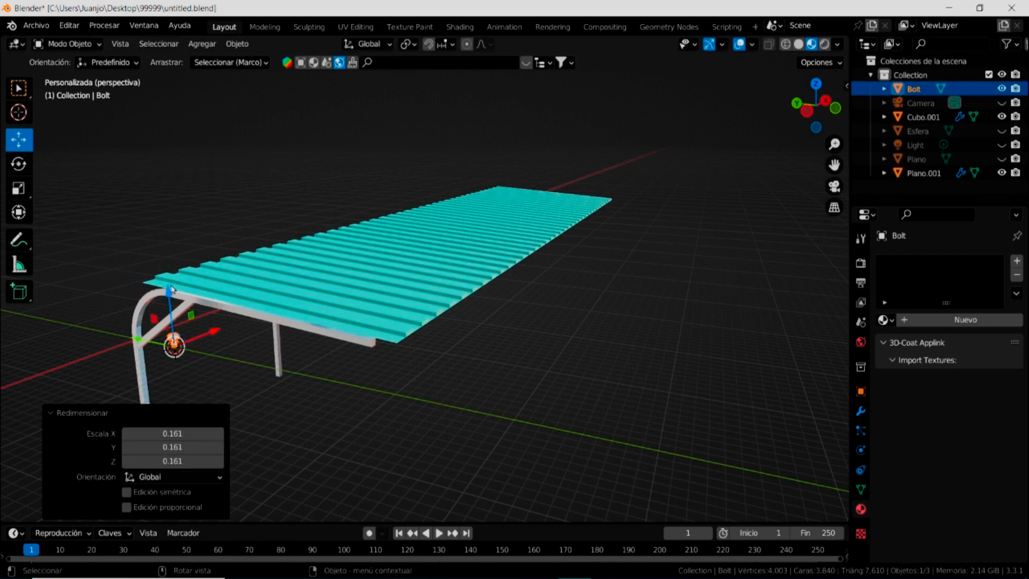
pyautogui.moveTo(170, 288); pyautogui.dragTo(170, 226)
# Adjust the bolt's height, ending with a move of about -0.3 m along Z, so its head seats at the roof edge.
pyautogui.moveTo(250, 347)
pyautogui.mouseDown(button='middle')
pyautogui.moveTo(258, 358)
pyautogui.moveTo(269, 340)
pyautogui.mouseUp(button='middle')
pyautogui.scroll(5, 392, 431)
pyautogui.scroll(-3, 393, 432)
pyautogui.moveTo(395, 337); pyautogui.dragTo(395, 418)
pyautogui.moveTo(395, 417); pyautogui.dragTo(502, 293, button='middle')
pyautogui.moveTo(505, 266); pyautogui.dragTo(486, 314)
pyautogui.moveTo(557, 355); pyautogui.dragTo(369, 419, button='middle')
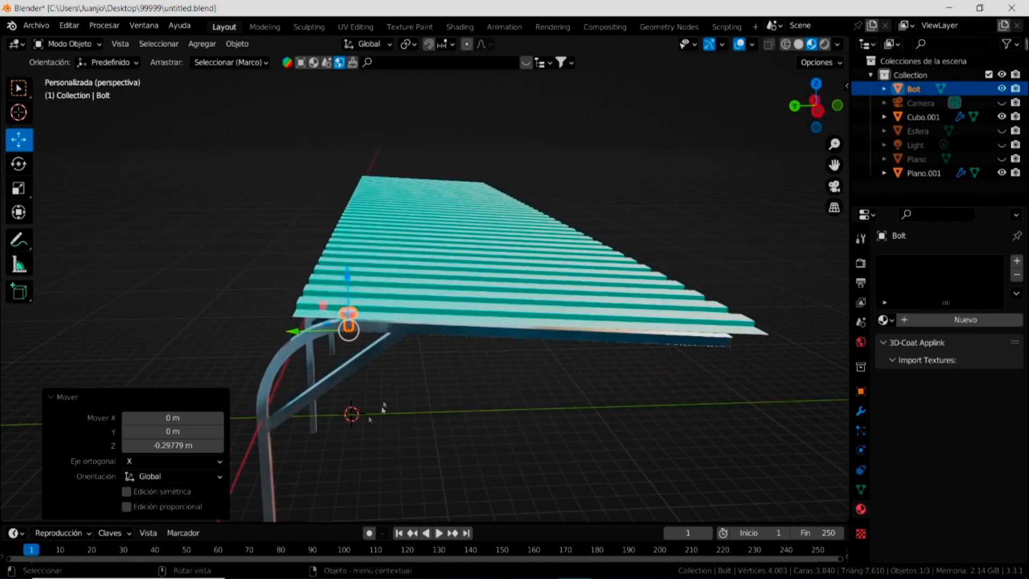
pyautogui.moveTo(540, 393); pyautogui.dragTo(295, 341, button='middle')
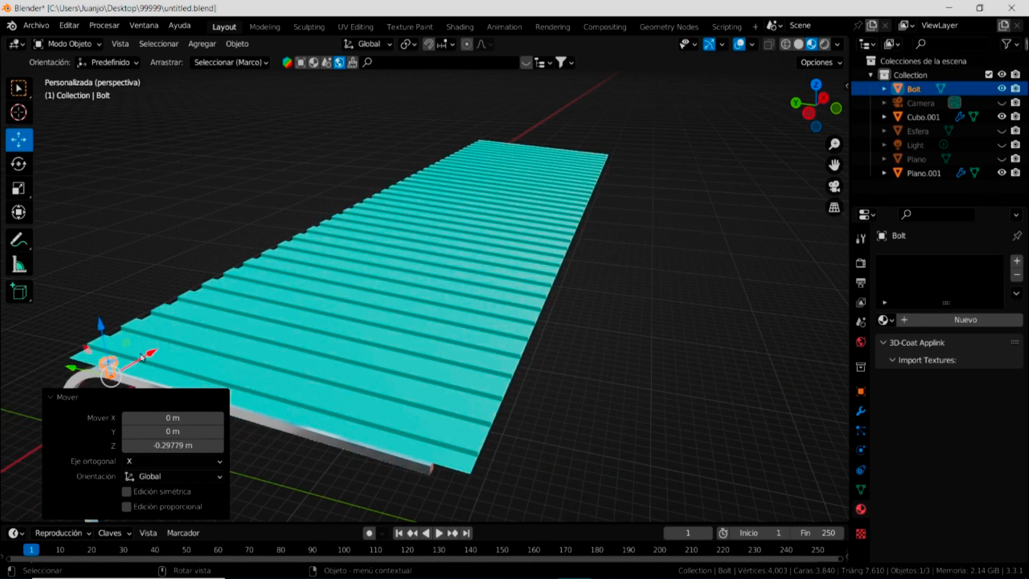
# Shift the bolt slightly along X over the first column's beam and check its seating with the bolt selected.
pyautogui.moveTo(150, 355); pyautogui.dragTo(164, 346)
pyautogui.moveTo(338, 419); pyautogui.dragTo(367, 346, button='middle')
pyautogui.click(230, 346)
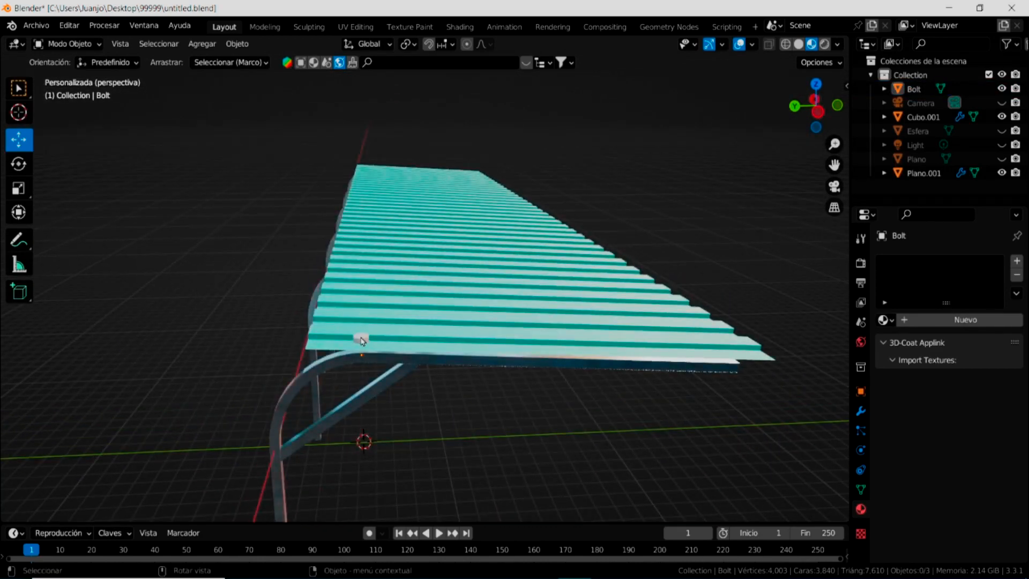
pyautogui.click(362, 341)
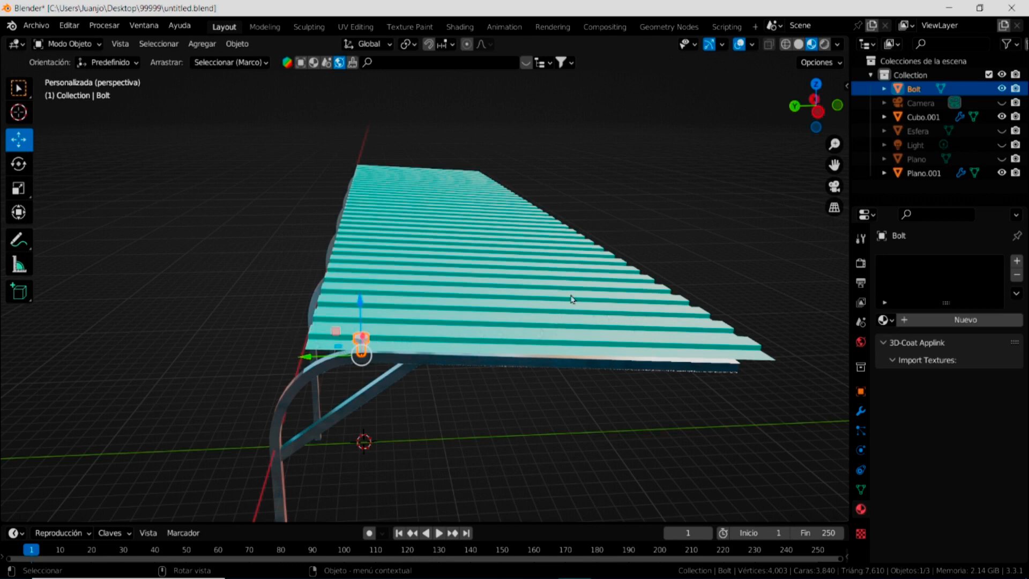
pyautogui.moveTo(593, 423); pyautogui.dragTo(594, 408, button='middle')
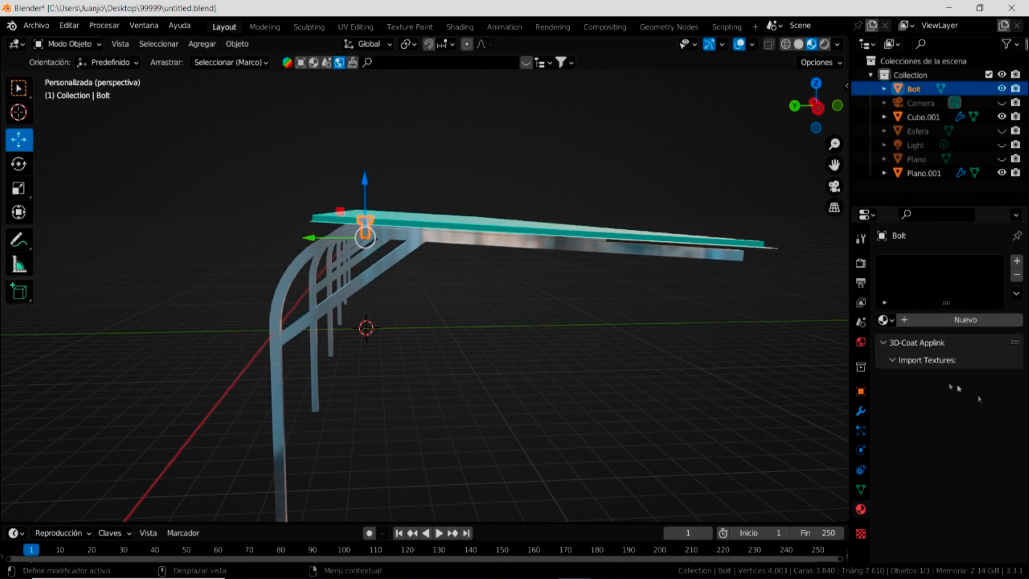
# Add an Array modifier to the bolt with a count of 5 and relative Y offset of -5.400.
pyautogui.click(860, 410)
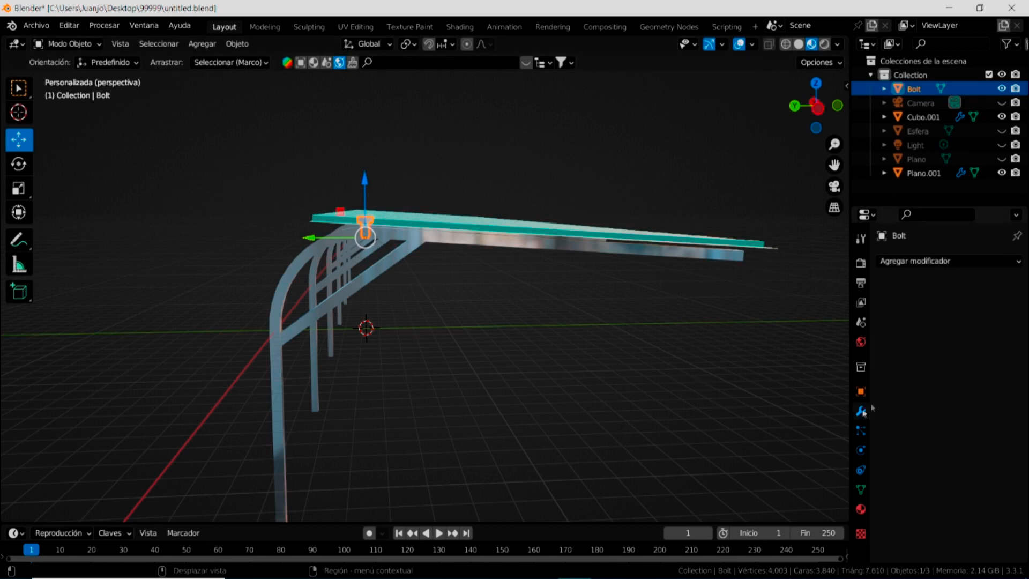
pyautogui.click(937, 262)
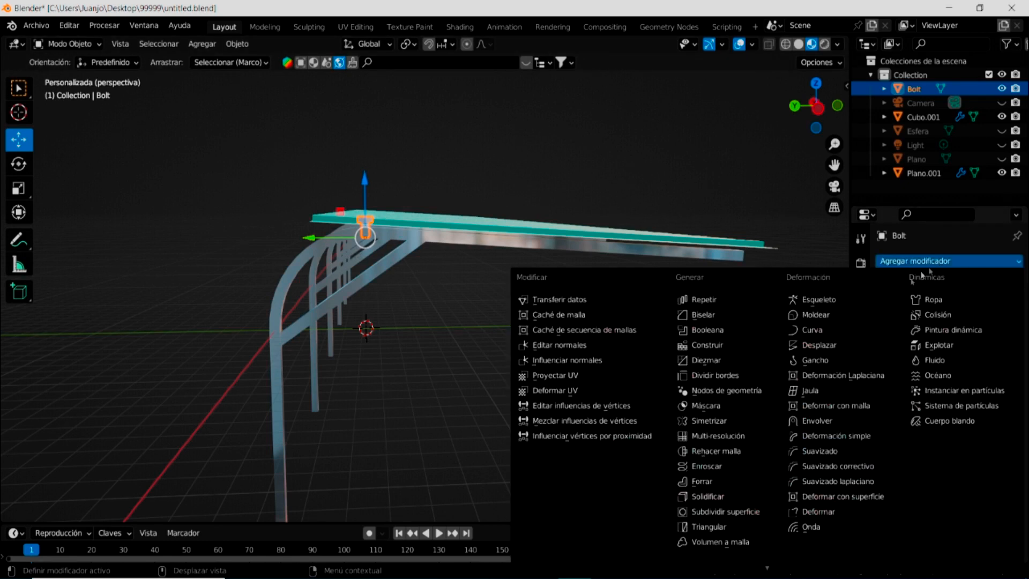
pyautogui.click(709, 302)
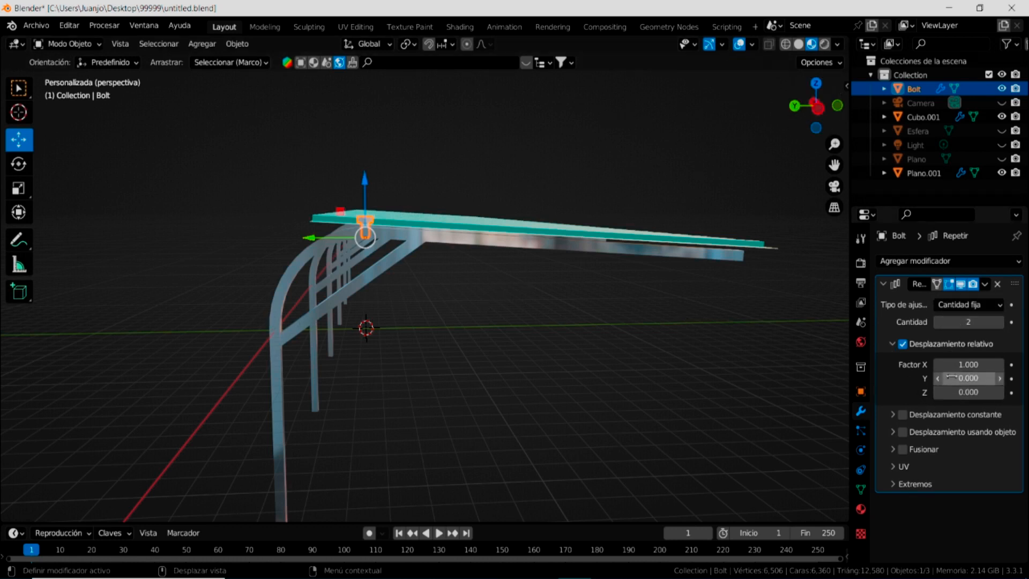
pyautogui.moveTo(950, 378); pyautogui.dragTo(924, 378)
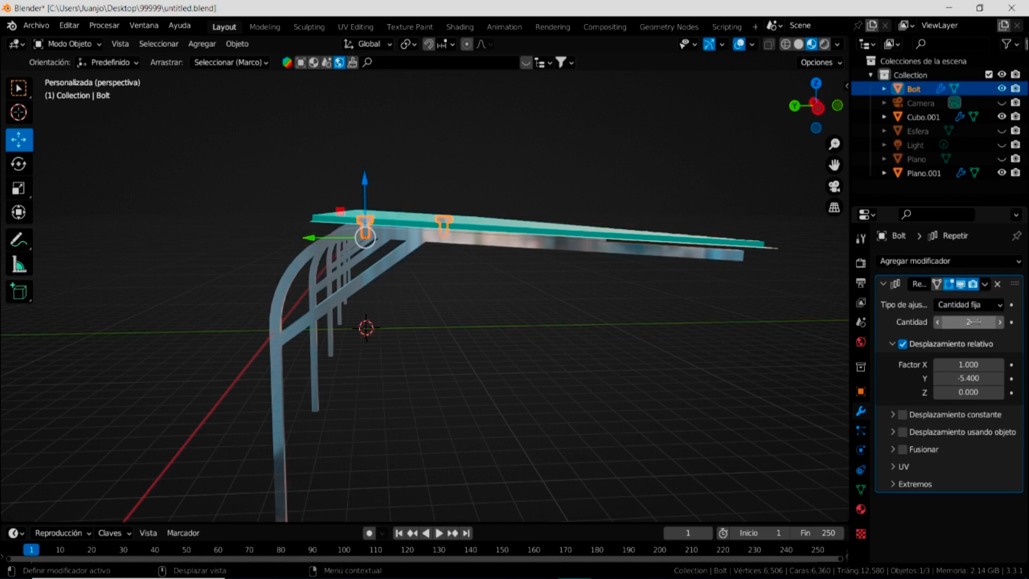
pyautogui.moveTo(965, 322)
pyautogui.mouseDown()
pyautogui.moveTo(1017, 321)
pyautogui.moveTo(956, 322)
pyautogui.mouseUp()
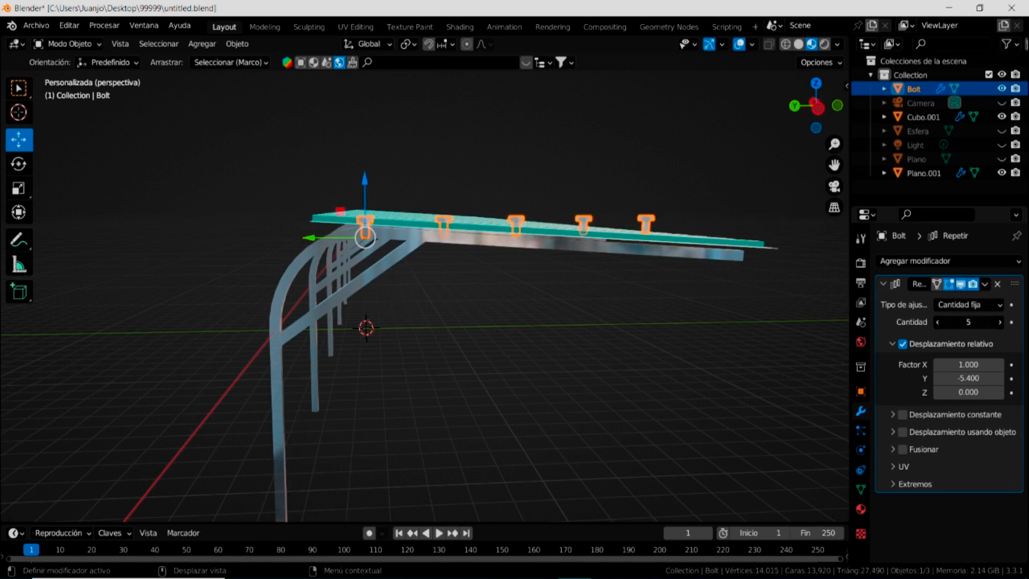
pyautogui.moveTo(732, 381)
pyautogui.mouseDown(button='middle')
pyautogui.moveTo(730, 400)
pyautogui.moveTo(722, 397)
pyautogui.mouseUp(button='middle')
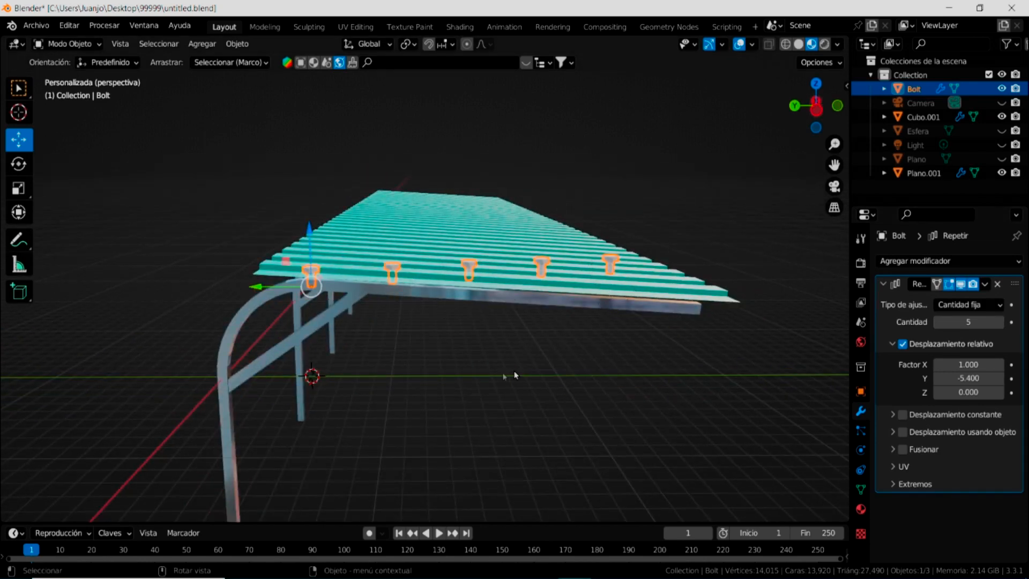
# Tilt the bolt row to follow the roof slope and inspect it with nothing selected.
pyautogui.click(18, 164)
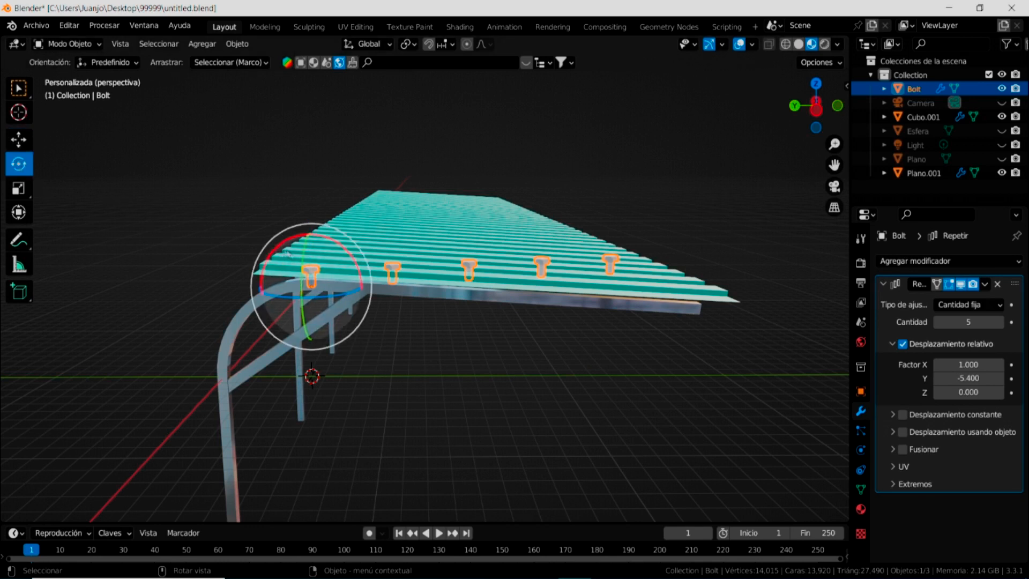
pyautogui.moveTo(369, 278); pyautogui.dragTo(376, 283)
pyautogui.moveTo(543, 352); pyautogui.dragTo(566, 406, button='middle')
pyautogui.click(421, 376)
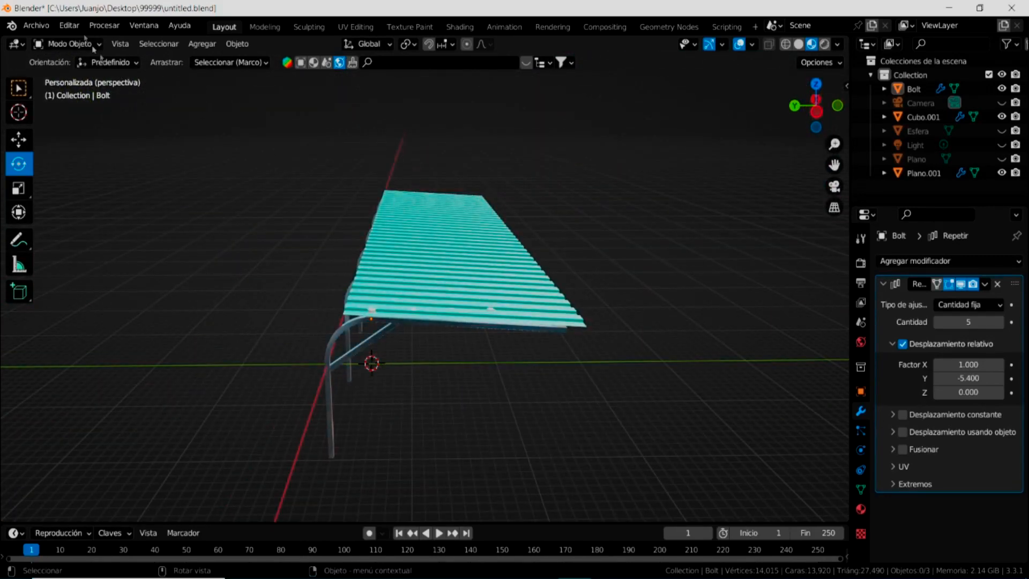
# Undo the deselection and rotate the bolt row about -11.1° around Z so it runs parallel to the roof end.
pyautogui.click(69, 26)
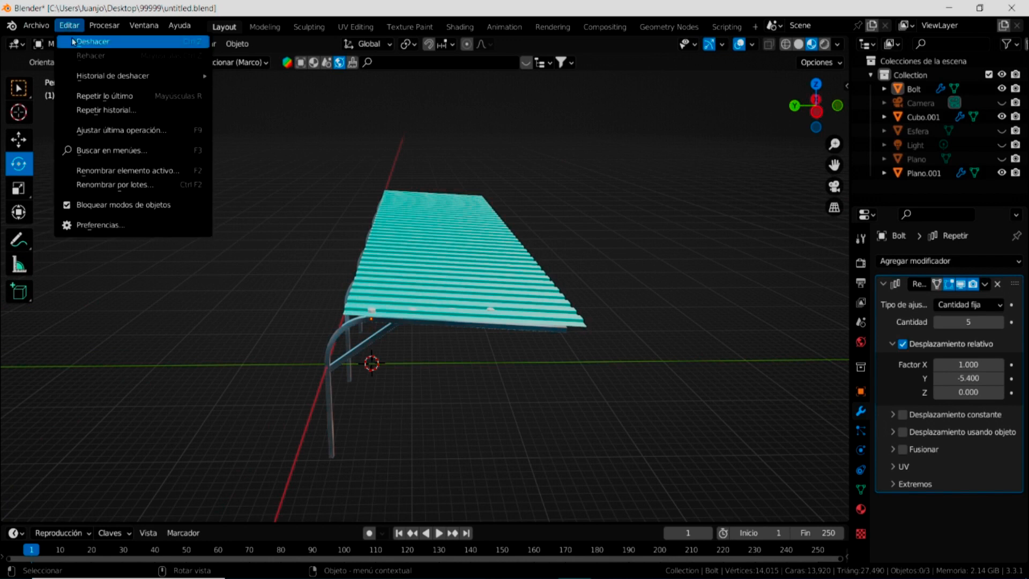
pyautogui.click(86, 42)
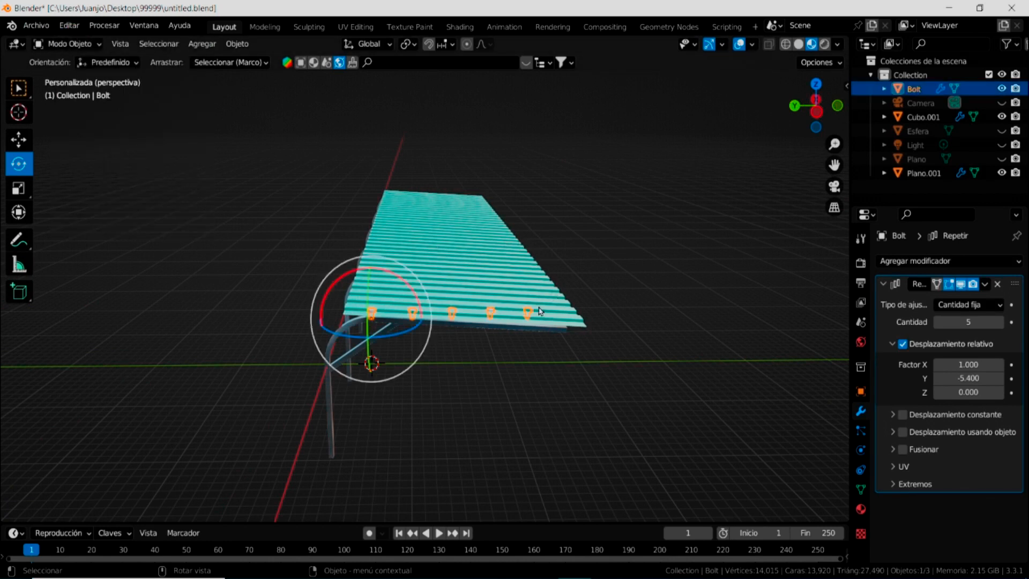
pyautogui.press('KP_1')
pyautogui.press('KP_7')
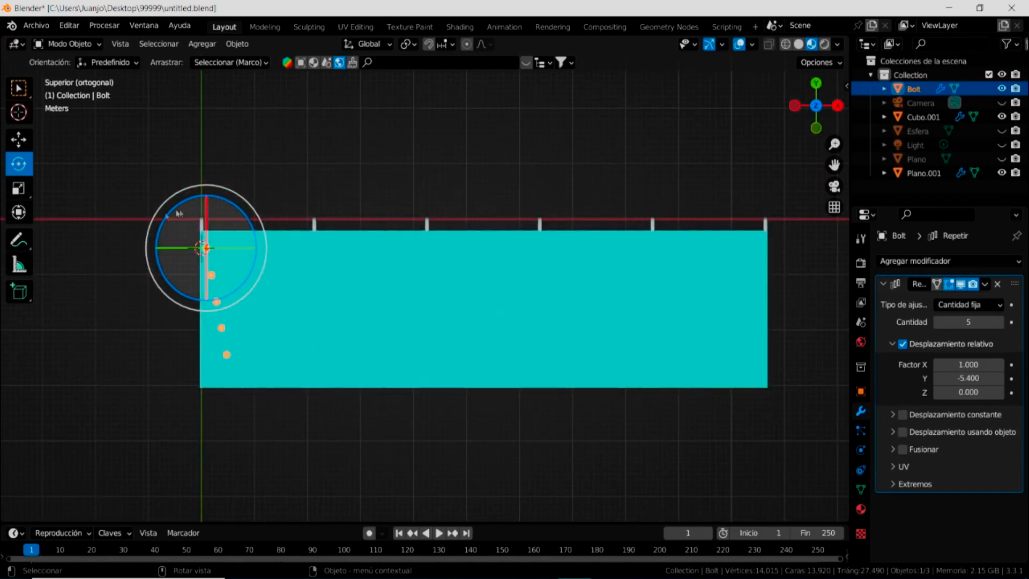
pyautogui.moveTo(252, 218)
pyautogui.mouseDown()
pyautogui.moveTo(246, 202)
pyautogui.moveTo(255, 205)
pyautogui.mouseUp()
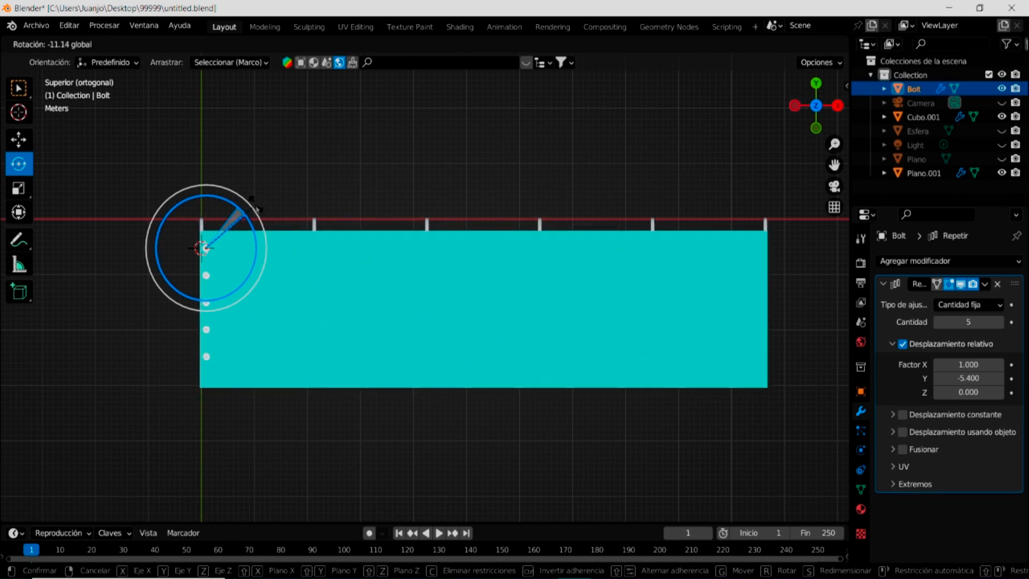
pyautogui.moveTo(255, 204); pyautogui.dragTo(255, 204)
# Move the bolt row slightly along X to align it with the first column's beam, and deselect it.
pyautogui.click(18, 139)
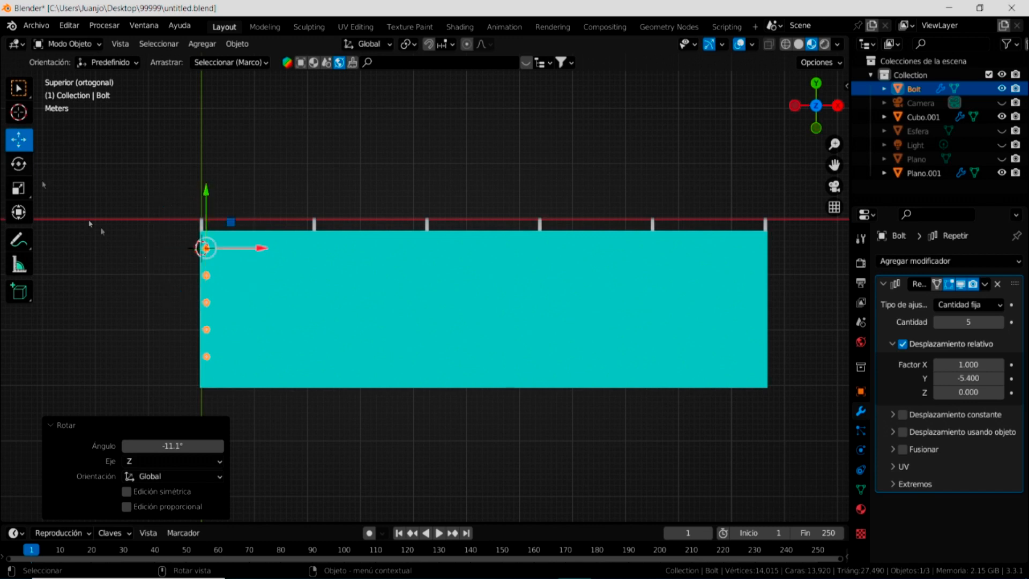
pyautogui.moveTo(261, 249); pyautogui.dragTo(255, 246)
pyautogui.moveTo(544, 482); pyautogui.dragTo(605, 297, button='middle')
pyautogui.scroll(3, 499, 313)
pyautogui.moveTo(505, 278); pyautogui.dragTo(502, 288, button='middle')
pyautogui.click(128, 155)
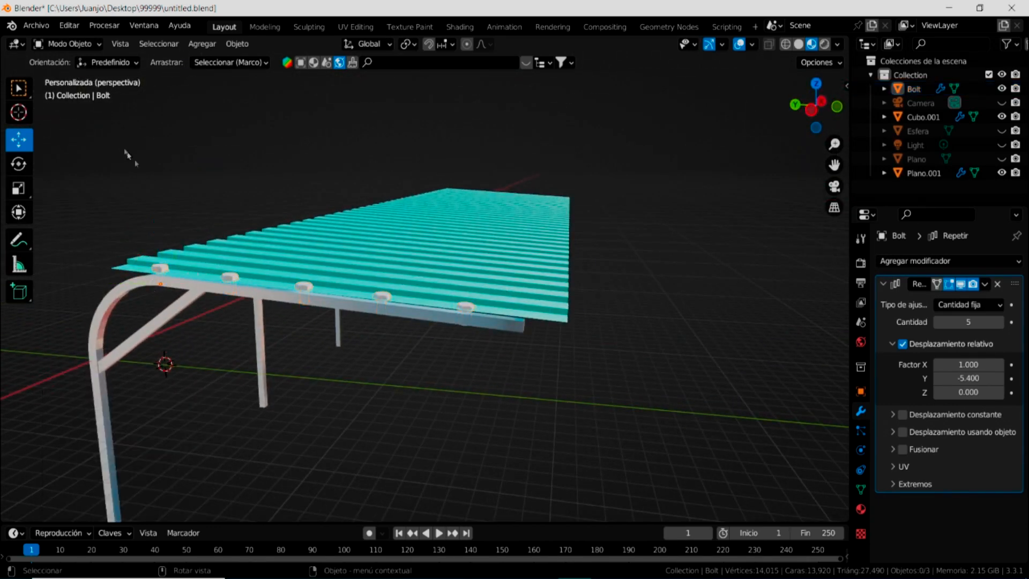
# Duplicate the bolt row and place the copy beyond the roof's far end, offset about 102.4 m in X, 32.7 m in Y and -12.6 m in Z.
pyautogui.moveTo(571, 354); pyautogui.dragTo(492, 358, button='middle')
pyautogui.scroll(-3, 492, 358)
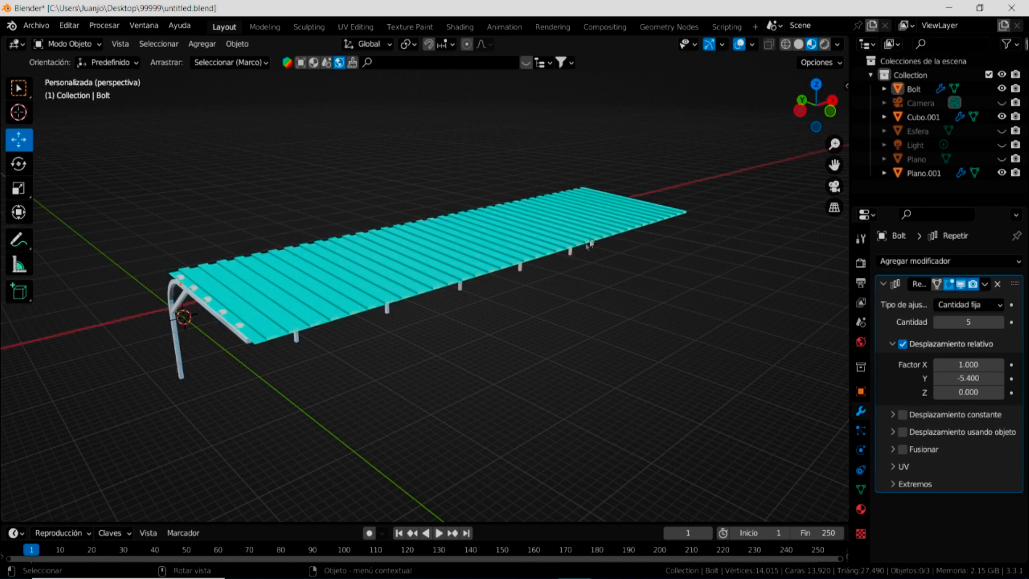
pyautogui.moveTo(326, 347); pyautogui.dragTo(554, 395, button='middle')
pyautogui.scroll(2, 469, 386)
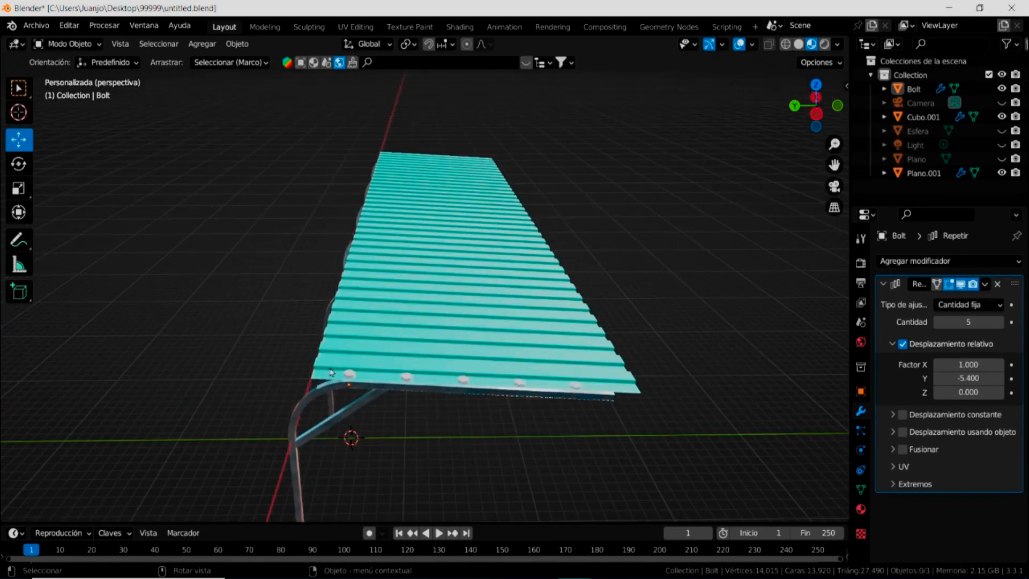
pyautogui.click(350, 376)
pyautogui.moveTo(735, 417); pyautogui.dragTo(557, 416, button='middle')
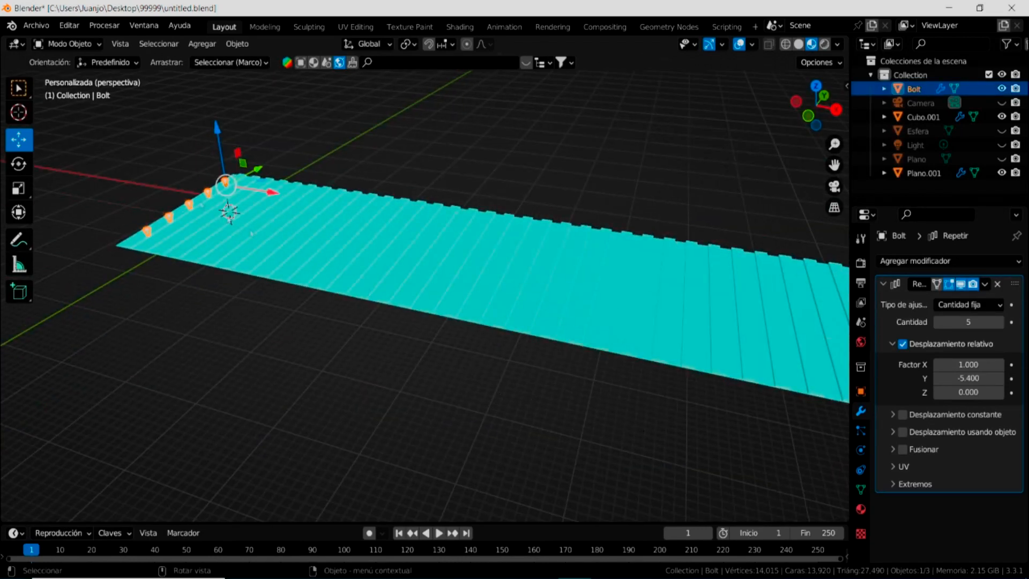
pyautogui.rightClick(226, 185)
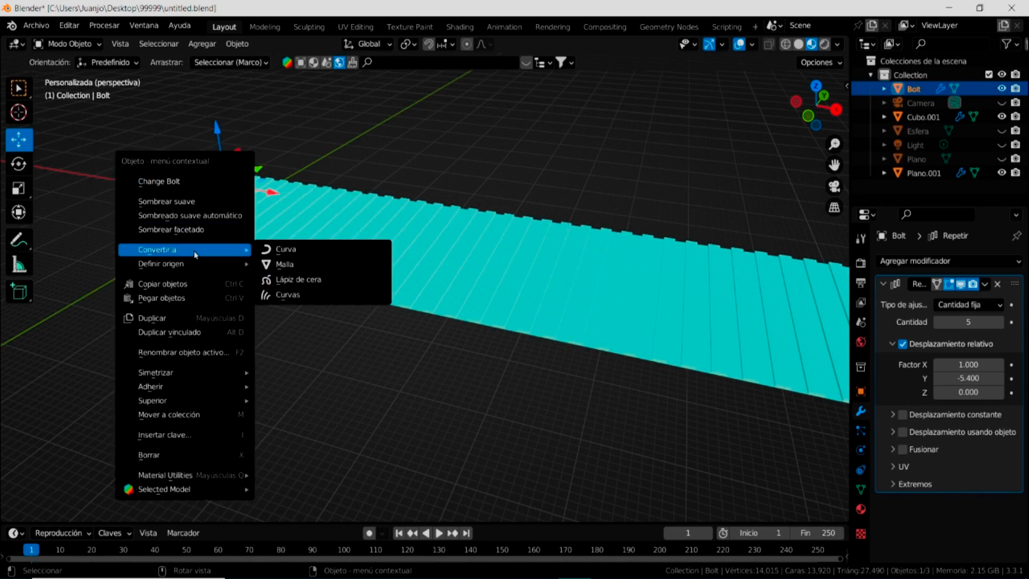
pyautogui.click(184, 315)
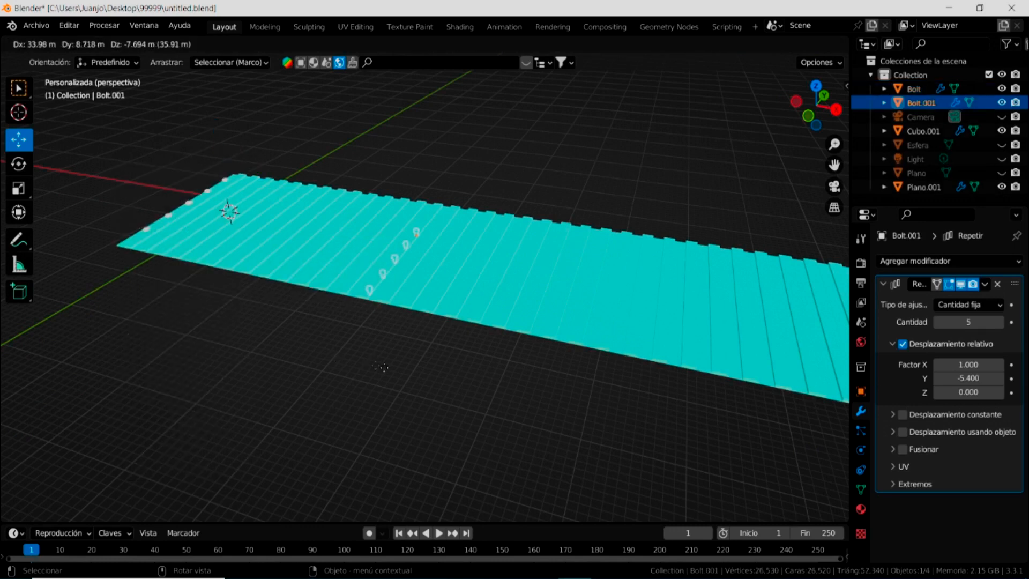
pyautogui.click(767, 401)
# Move the duplicated bolt row about 19.1 m up, -38.1 m along Y and 5.9 m down onto the roof's far end.
pyautogui.scroll(-3, 570, 366)
pyautogui.moveTo(660, 389); pyautogui.dragTo(560, 347, button='middle')
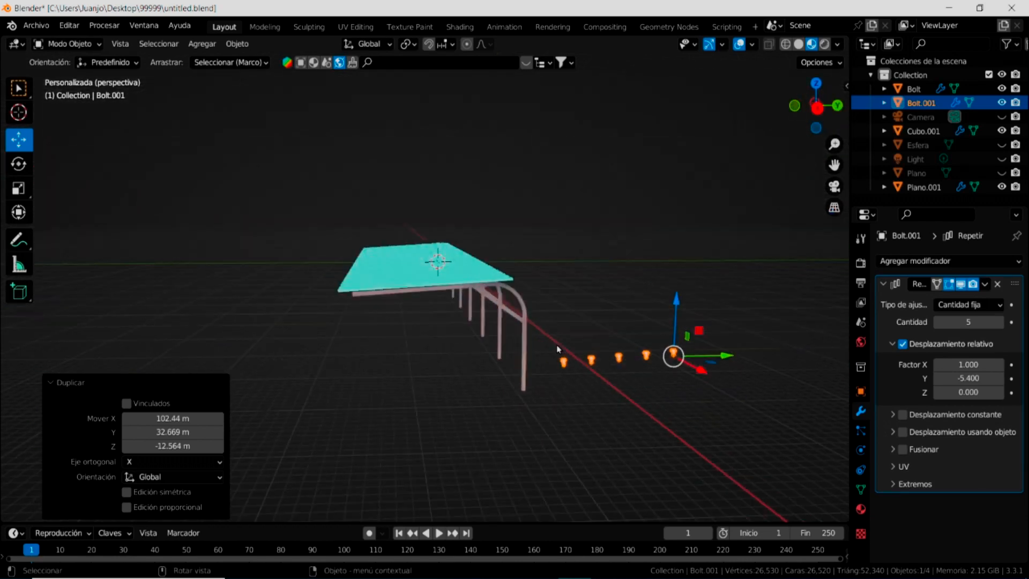
pyautogui.moveTo(674, 298); pyautogui.dragTo(665, 210)
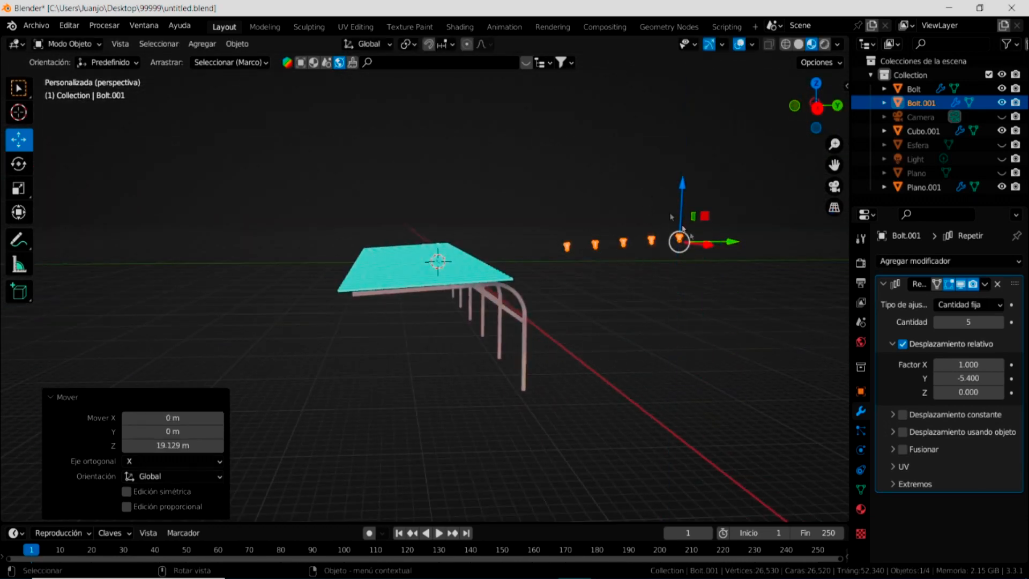
pyautogui.moveTo(728, 241); pyautogui.dragTo(506, 242)
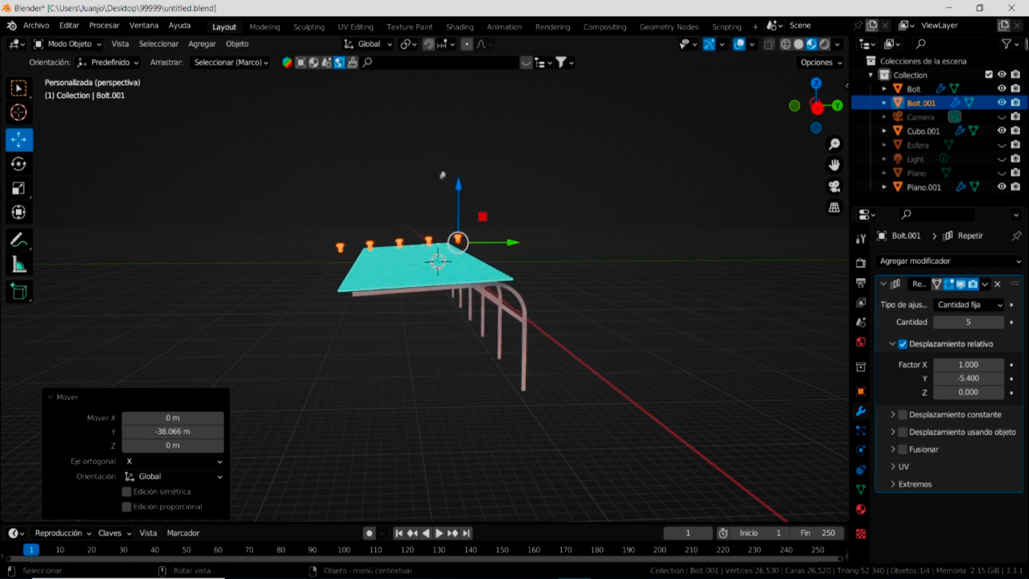
pyautogui.moveTo(459, 186); pyautogui.dragTo(459, 222)
pyautogui.moveTo(428, 337); pyautogui.dragTo(477, 381, button='middle')
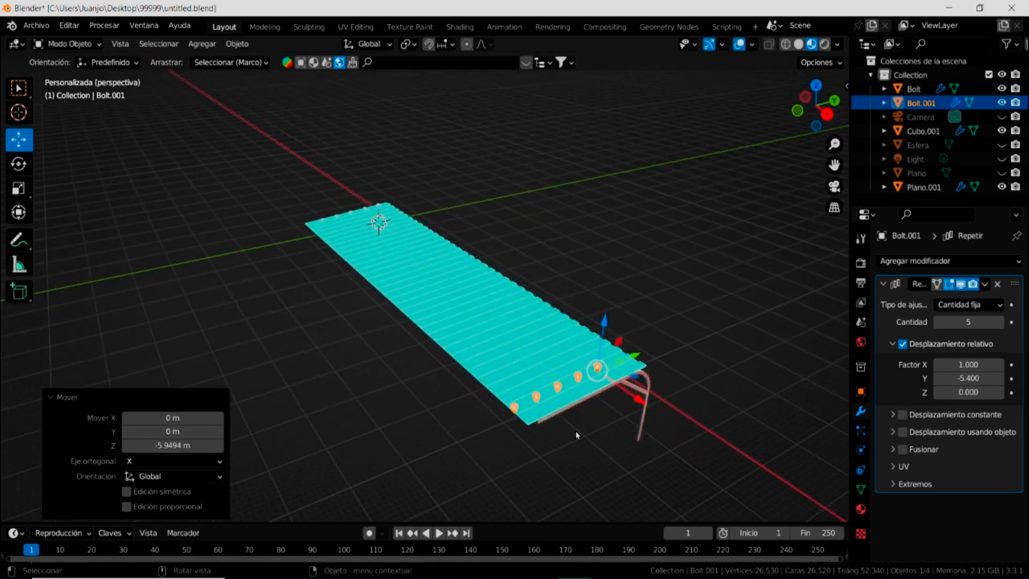
# In top view, align the duplicated bolt row with the last column by nudging it along X and about 2.04 m along Y.
pyautogui.press('KP_7')
pyautogui.moveTo(701, 281); pyautogui.dragTo(714, 282)
pyautogui.moveTo(661, 222); pyautogui.dragTo(659, 217)
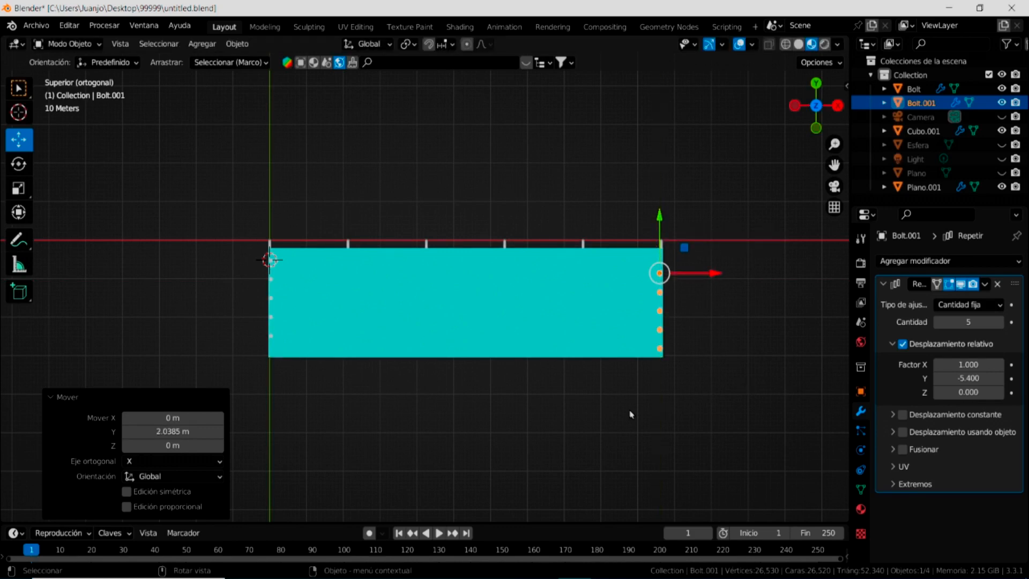
# Lower the duplicated bolt row by about 0.44 m so the heads sit on the roof.
pyautogui.moveTo(757, 416); pyautogui.dragTo(613, 265, button='middle')
pyautogui.moveTo(577, 317); pyautogui.dragTo(575, 314, button='middle')
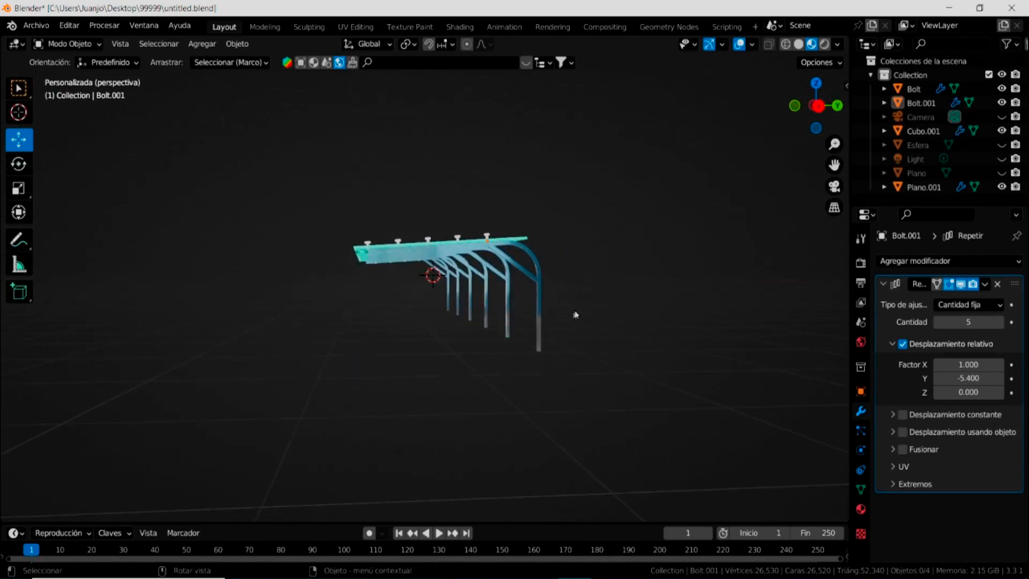
pyautogui.click(369, 244)
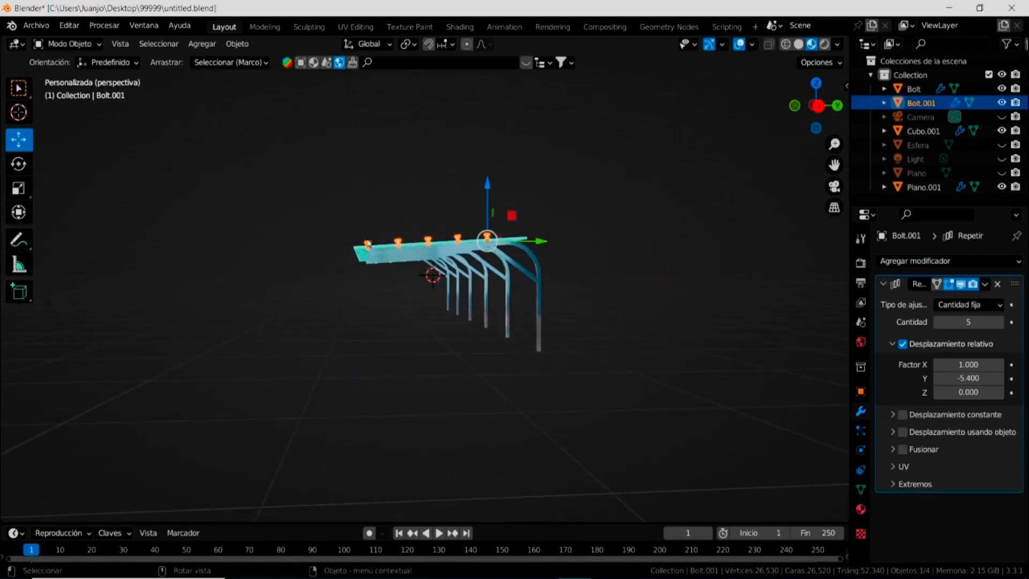
pyautogui.moveTo(487, 186); pyautogui.dragTo(486, 191)
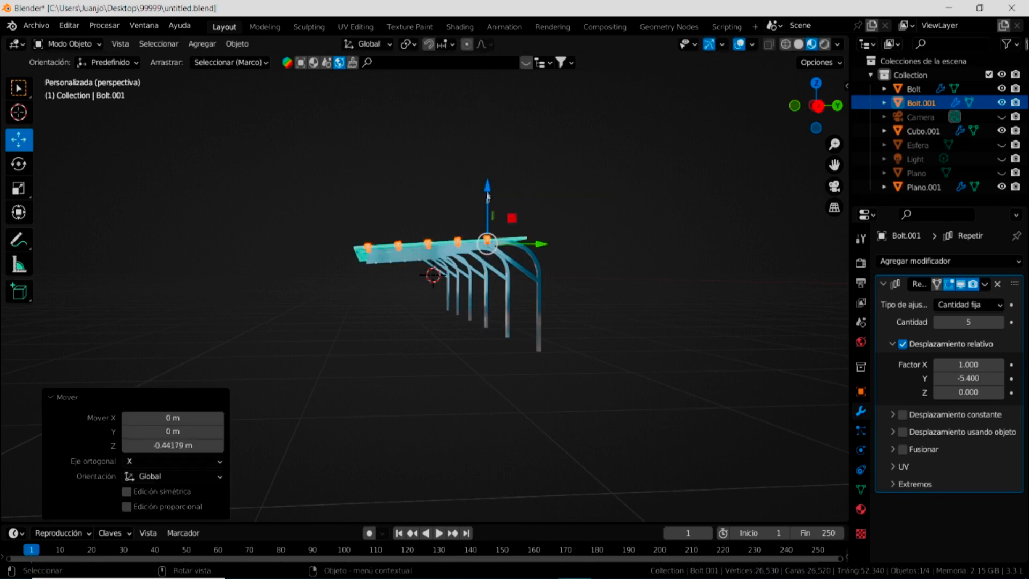
# Select the column frames and examine the canopy and both bolt rows from several angles.
pyautogui.click(448, 302)
pyautogui.moveTo(374, 299); pyautogui.dragTo(391, 343, button='middle')
pyautogui.scroll(4, 497, 413)
pyautogui.moveTo(508, 446); pyautogui.dragTo(431, 370, button='middle')
pyautogui.scroll(-5, 431, 375)
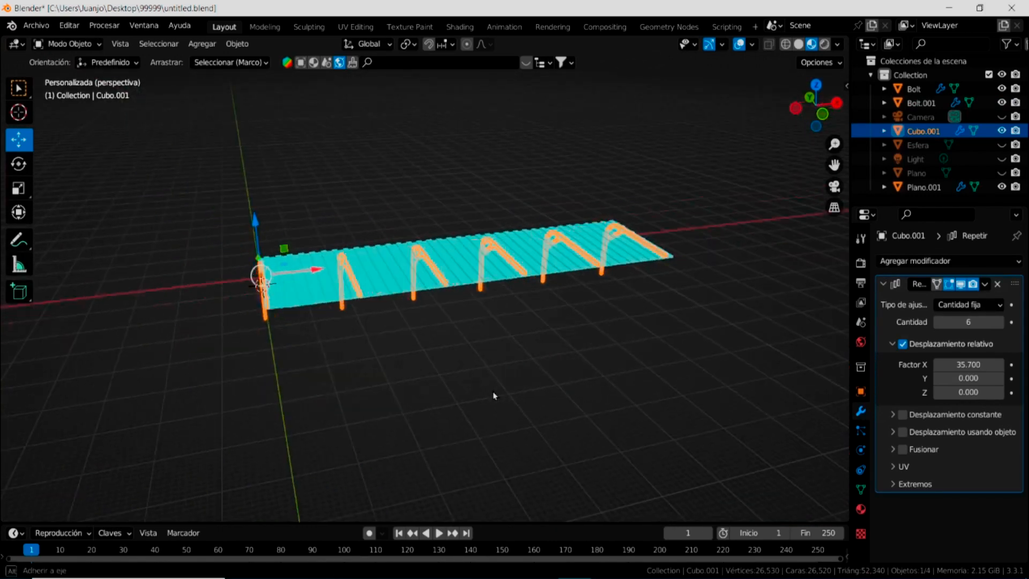
# Unhide the panorama sphere (Esfera) and the sunset picture plane (Plano), leaving the camera hidden.
pyautogui.moveTo(474, 384); pyautogui.dragTo(481, 382, button='middle')
pyautogui.click(19, 88)
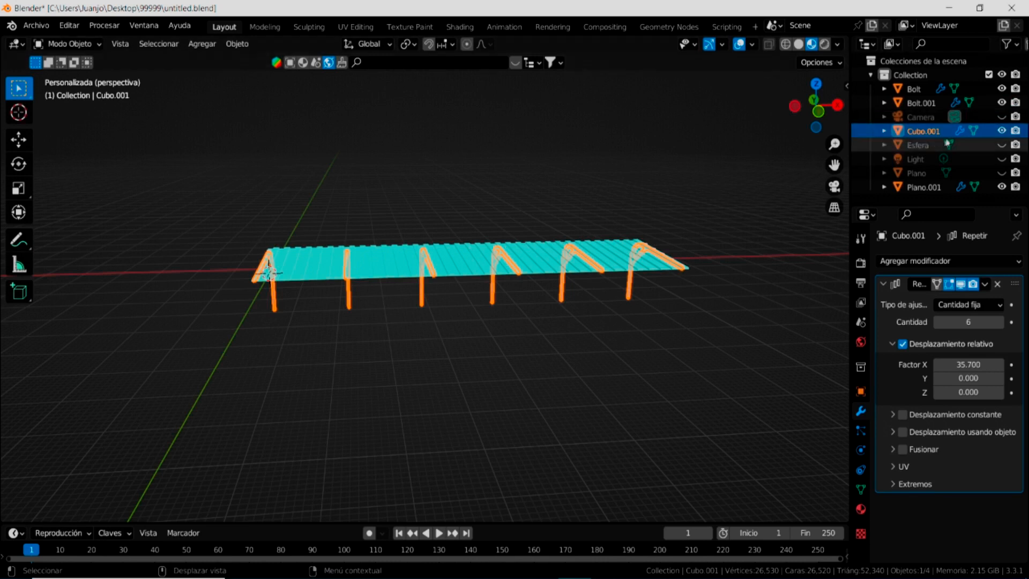
pyautogui.click(1002, 116)
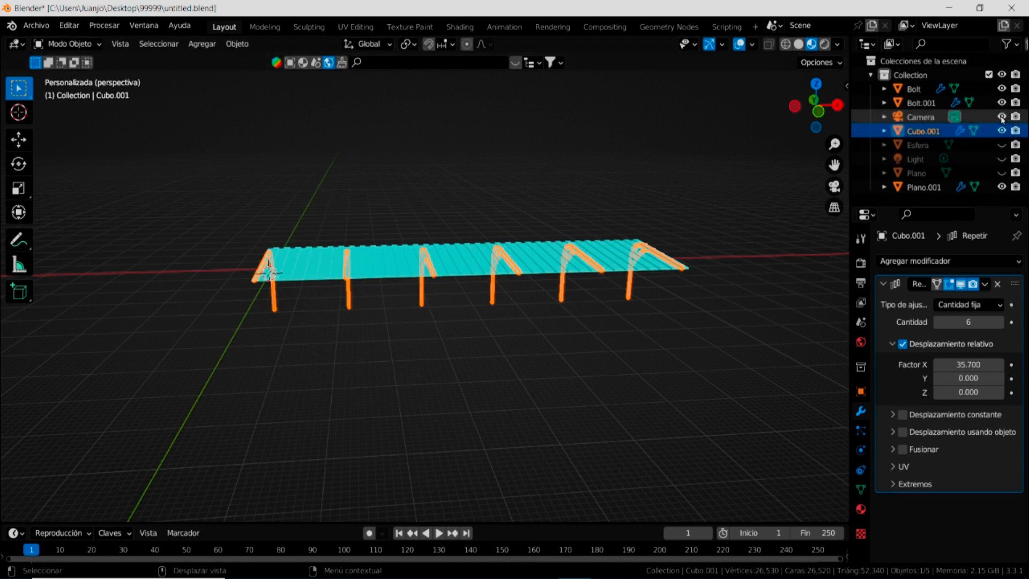
pyautogui.click(1001, 116)
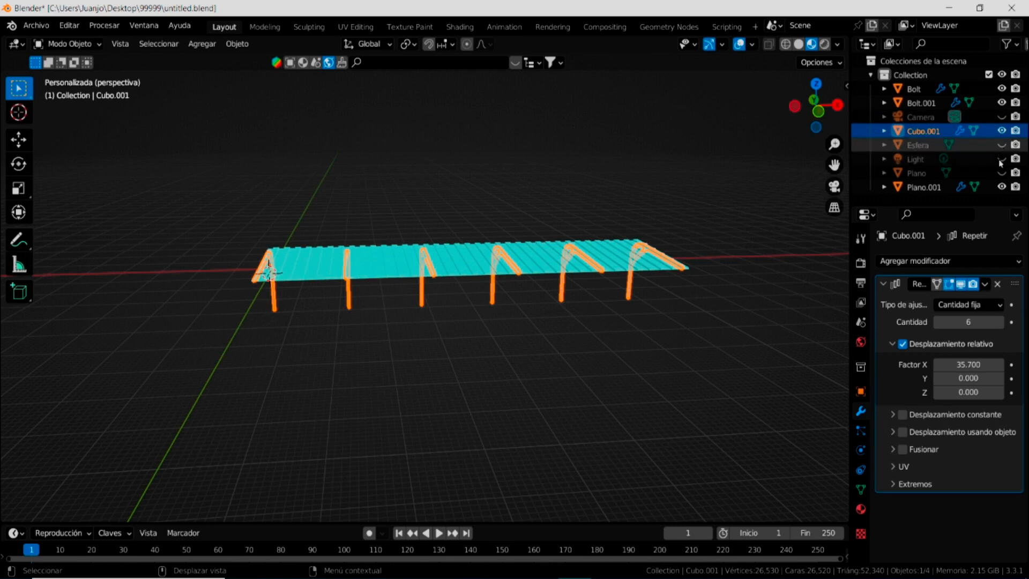
pyautogui.click(1001, 144)
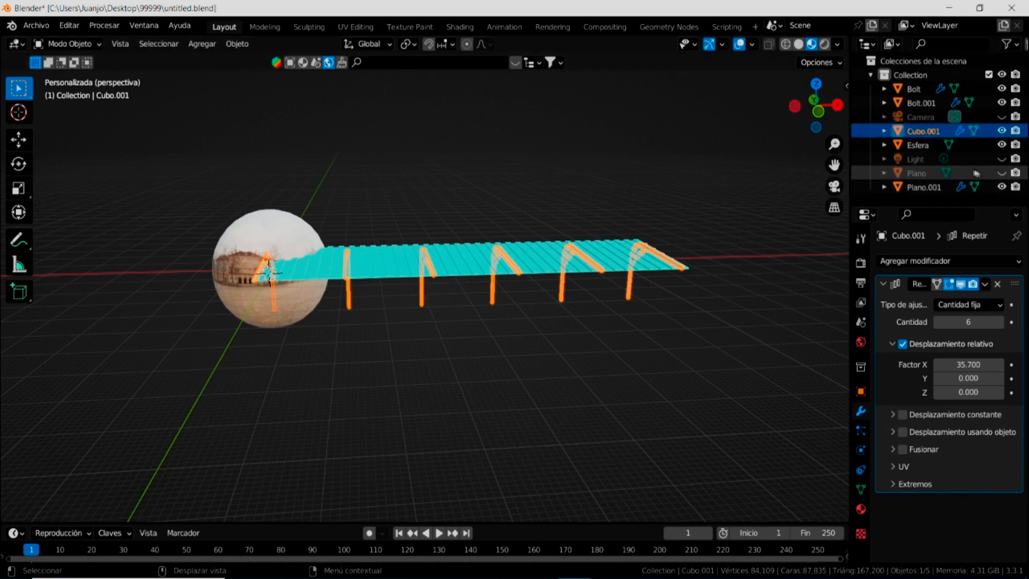
pyautogui.click(1001, 173)
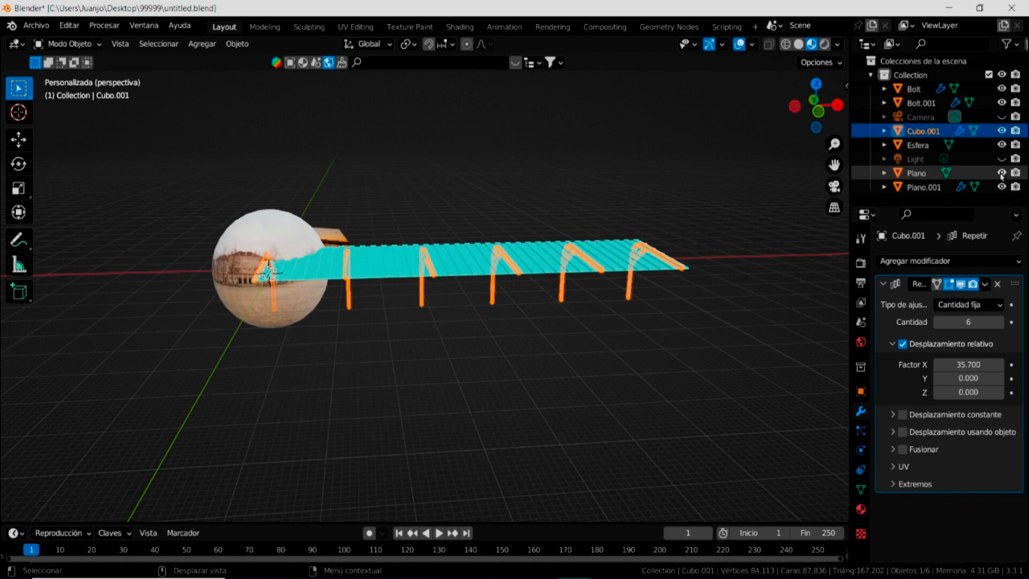
# Play the animation to examine the sunset plane and panorama sphere, stopping at frame 86.
pyautogui.scroll(4, 331, 242)
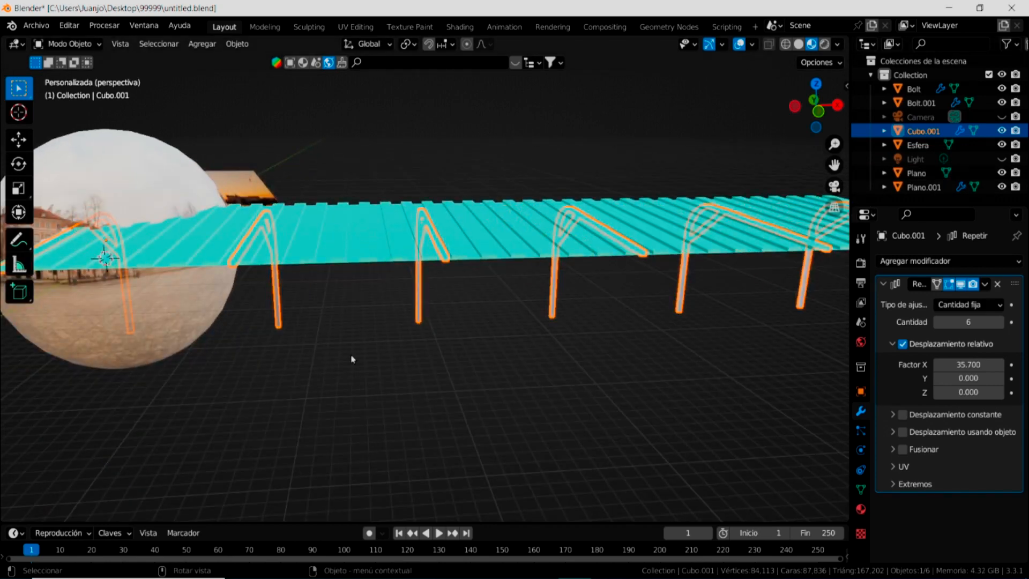
pyautogui.keyDown('shift'); pyautogui.moveTo(368, 368); pyautogui.dragTo(517, 390, button='middle'); pyautogui.keyUp('shift')
pyautogui.scroll(4, 401, 173)
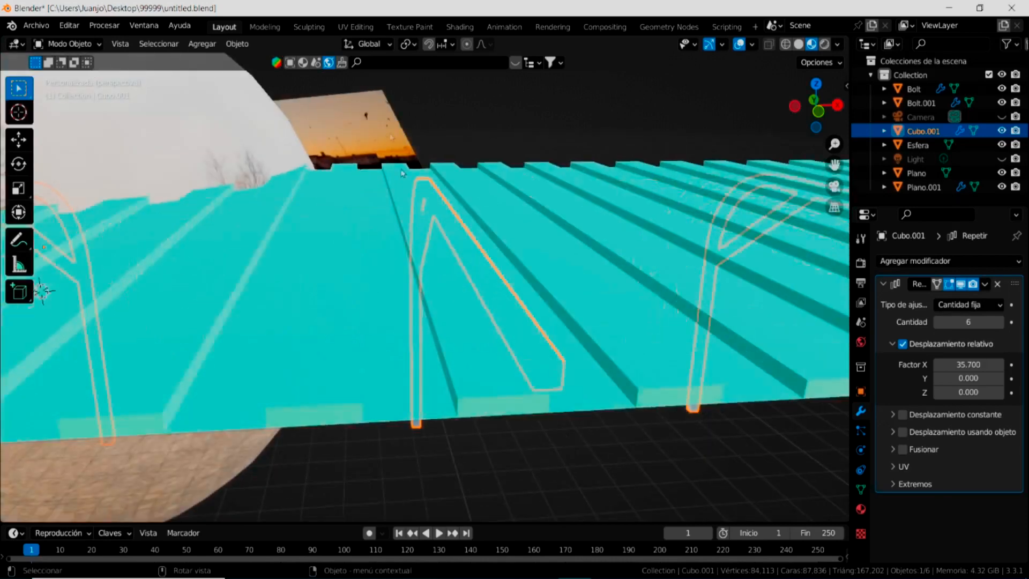
pyautogui.click(439, 533)
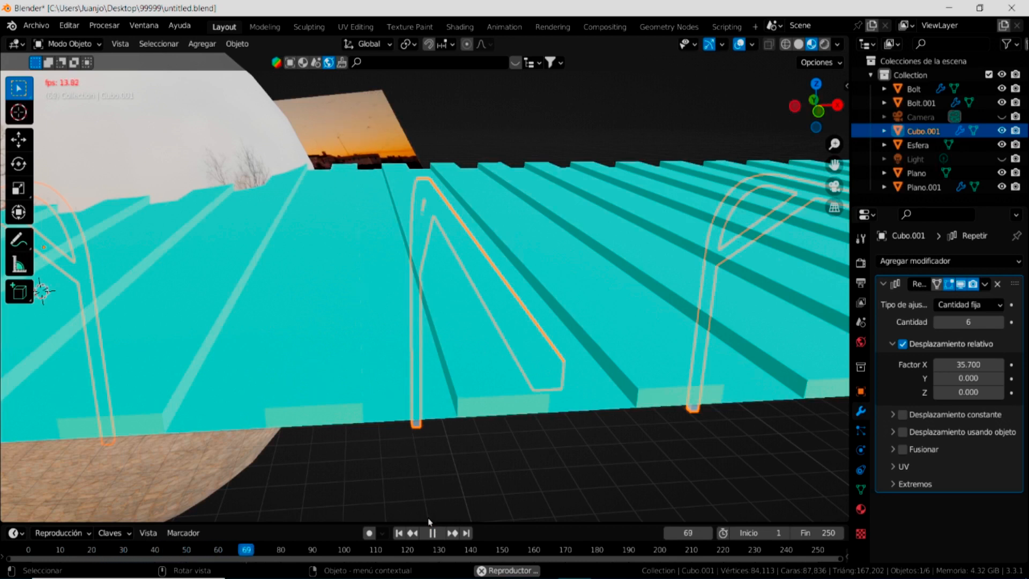
pyautogui.click(433, 533)
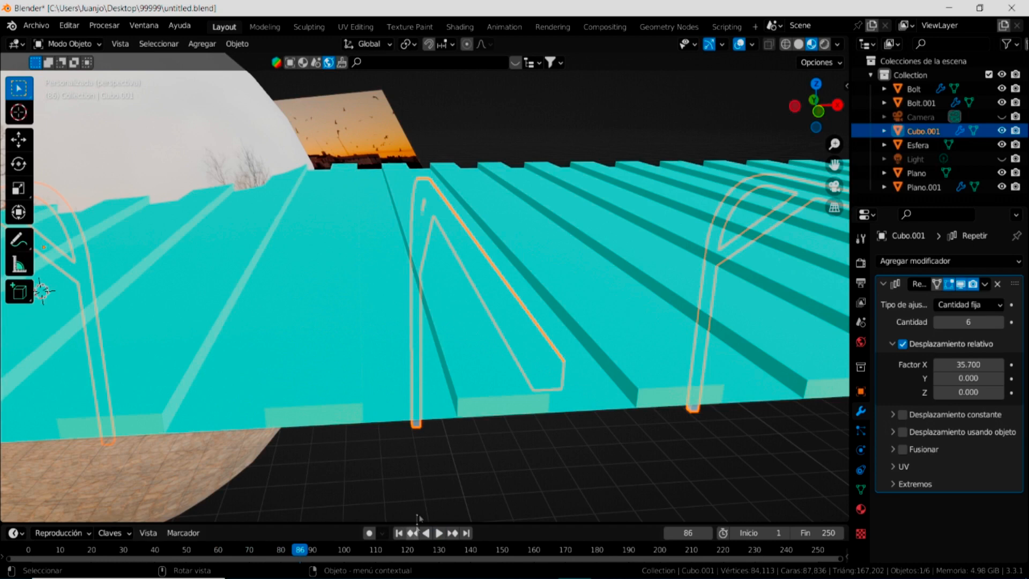
pyautogui.scroll(-5, 421, 461)
pyautogui.scroll(-1, 436, 447)
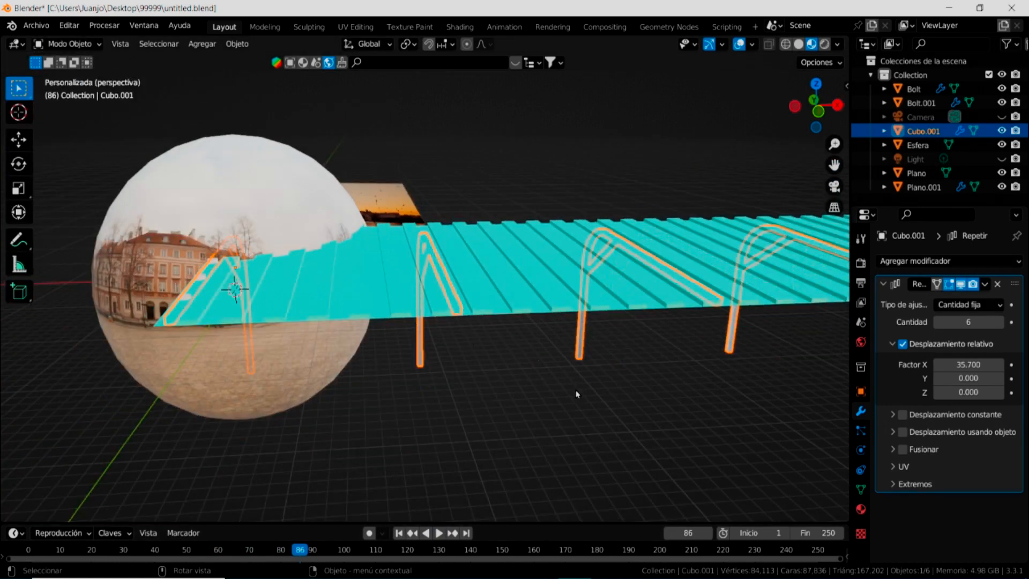
pyautogui.scroll(-5, 575, 392)
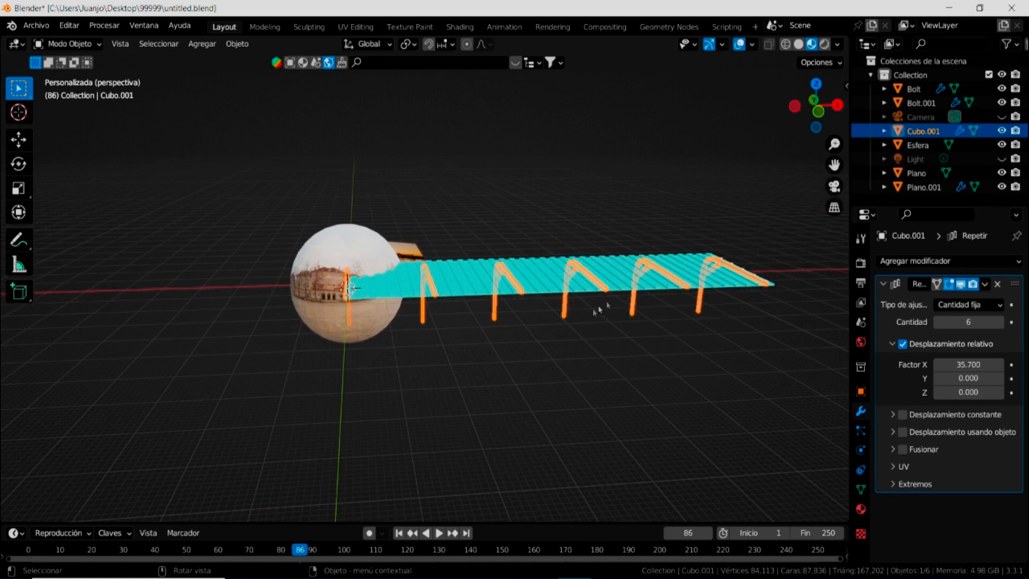
# Select the roof and the Bolt.001 row along with the column frames and scale them uniformly to 0.141.
pyautogui.keyDown('shift'); pyautogui.moveTo(518, 205); pyautogui.dragTo(754, 330); pyautogui.keyUp('shift')
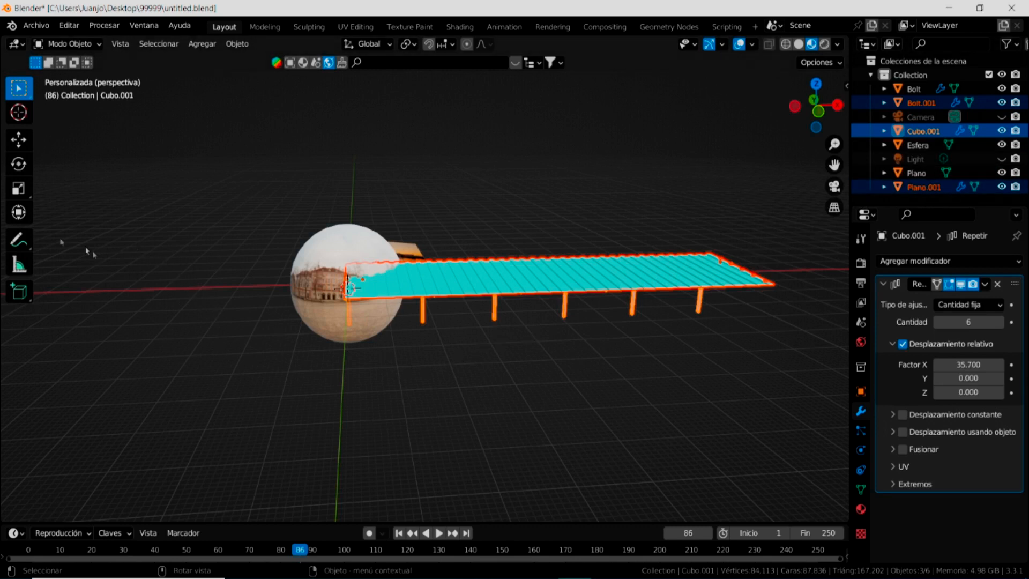
pyautogui.click(18, 187)
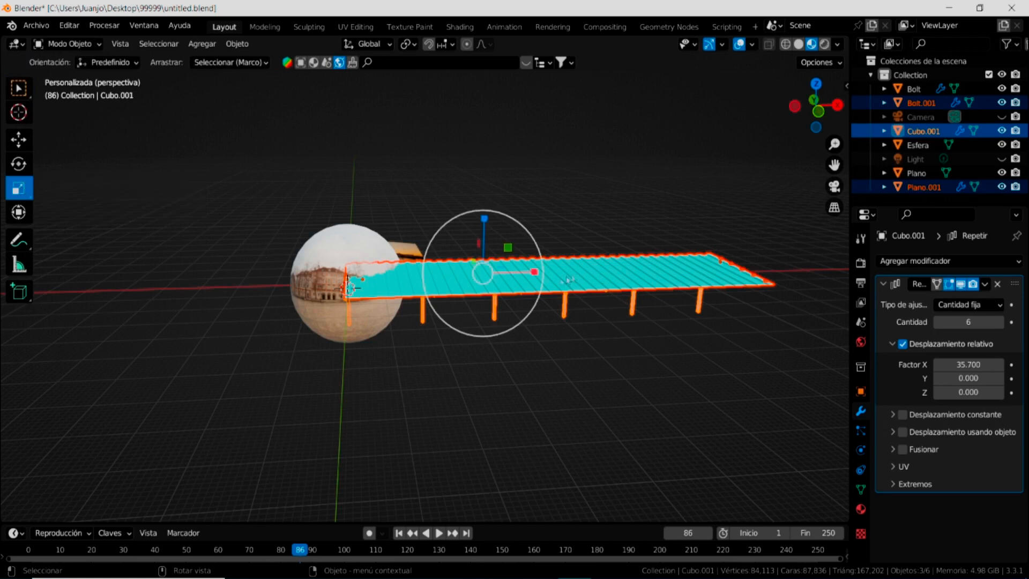
pyautogui.moveTo(512, 330); pyautogui.dragTo(483, 275)
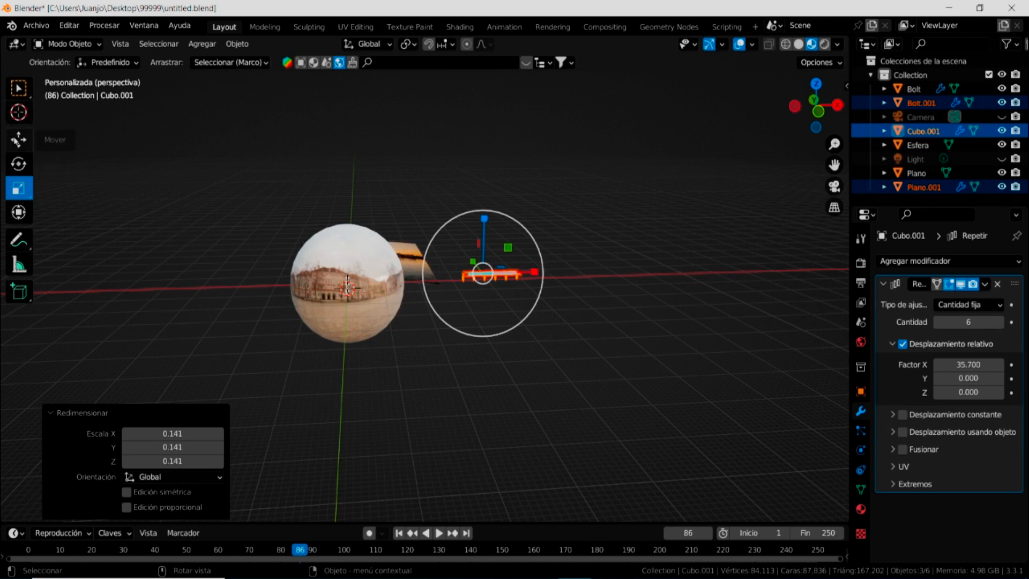
# Move the scaled-down canopy -38.866 m along X into the panorama sphere and check its position against the building.
pyautogui.click(18, 140)
pyautogui.moveTo(538, 271); pyautogui.dragTo(361, 275)
pyautogui.scroll(3, 358, 345)
pyautogui.moveTo(358, 345); pyautogui.dragTo(713, 375, button='middle')
pyautogui.scroll(3, 467, 362)
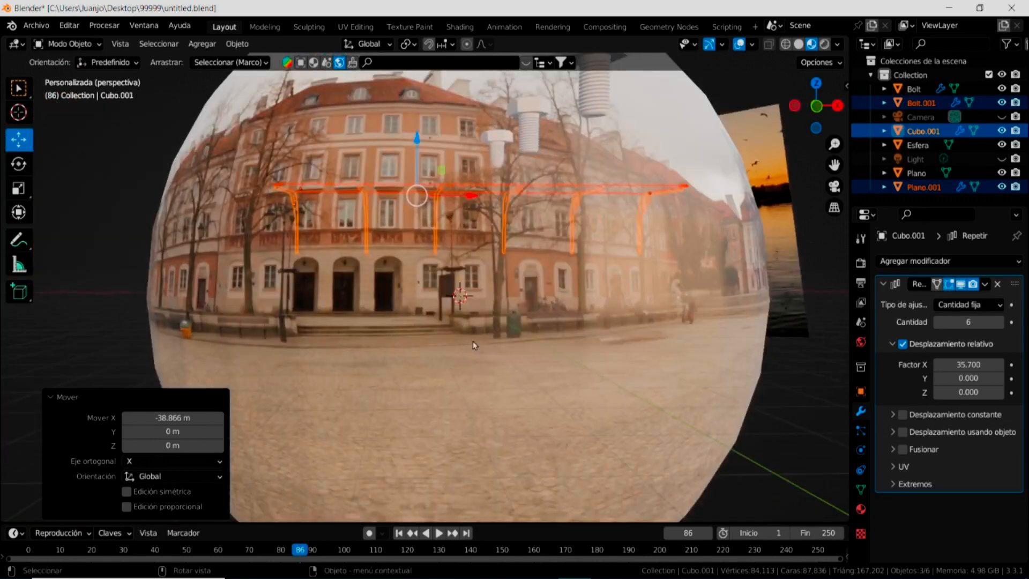
pyautogui.scroll(6, 543, 190)
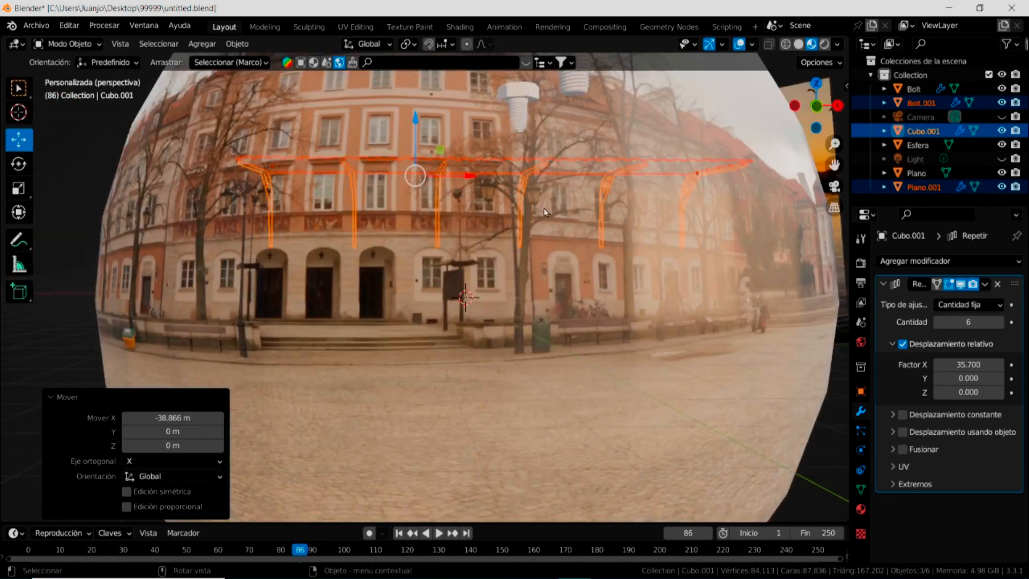
pyautogui.scroll(-3, 538, 231)
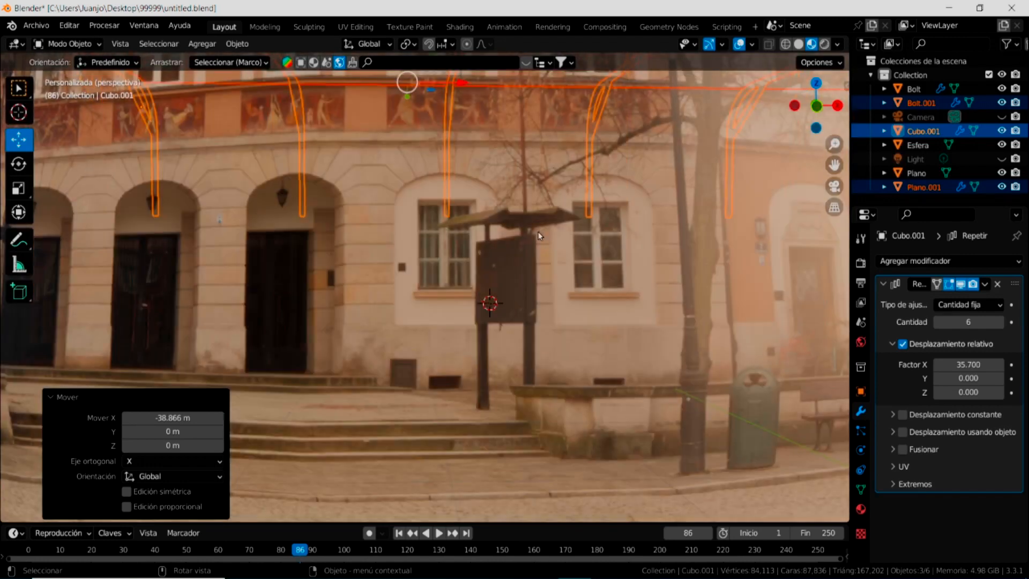
pyautogui.scroll(-6, 538, 231)
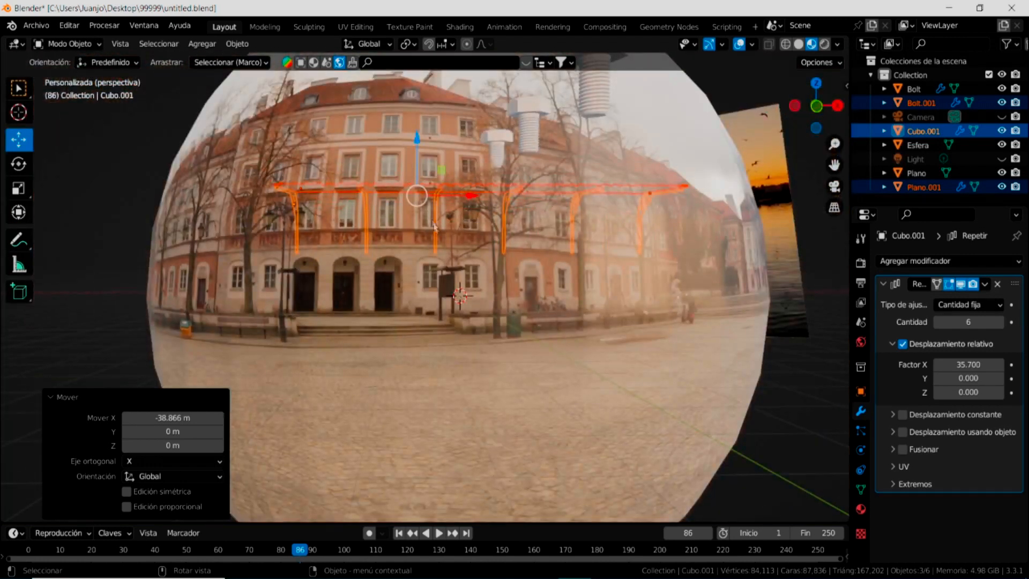
# Lower the canopy inside the sphere, shifting it 9.3848 m along Y and finishing with a 3.1911 m drop.
pyautogui.moveTo(437, 227); pyautogui.dragTo(442, 260, button='middle')
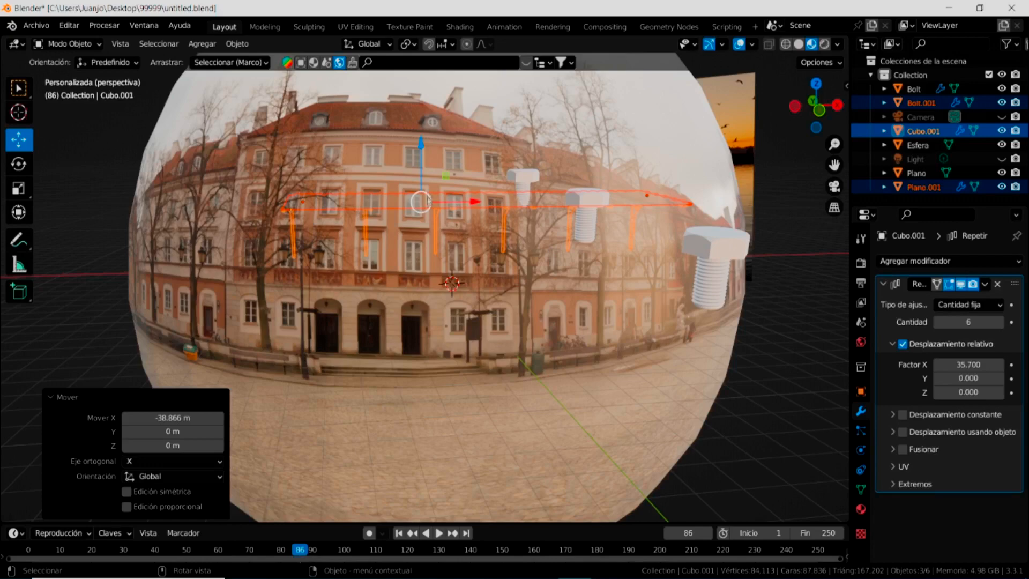
pyautogui.moveTo(422, 150); pyautogui.dragTo(421, 262)
pyautogui.moveTo(472, 383); pyautogui.dragTo(427, 304, button='middle')
pyautogui.moveTo(426, 304); pyautogui.dragTo(203, 306)
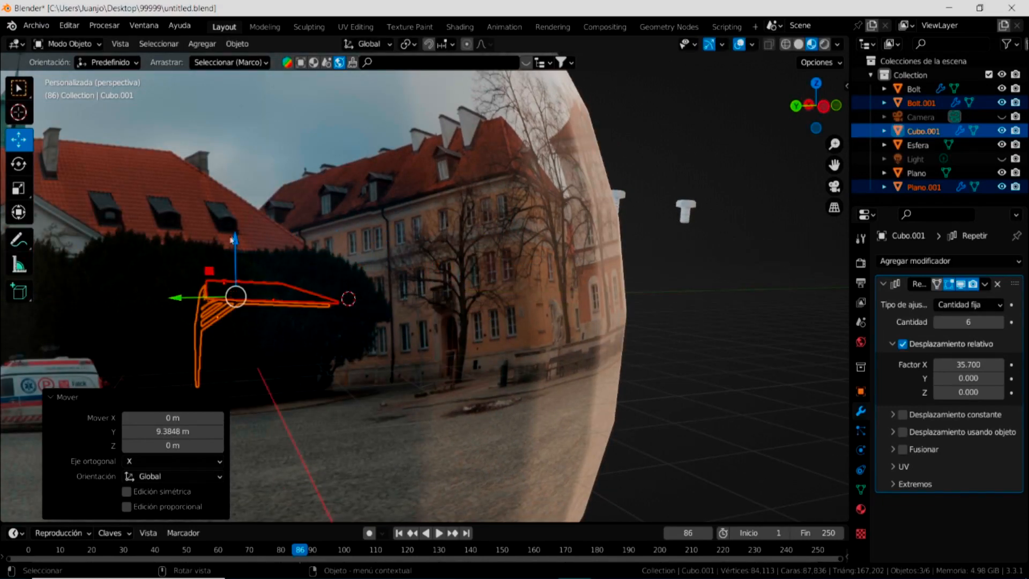
pyautogui.moveTo(233, 238); pyautogui.dragTo(236, 324)
# Raise the canopy 1.2232 m and shift it 4.0532 m along X over the cobbled square.
pyautogui.moveTo(384, 392); pyautogui.dragTo(236, 383, button='middle')
pyautogui.scroll(5, 362, 375)
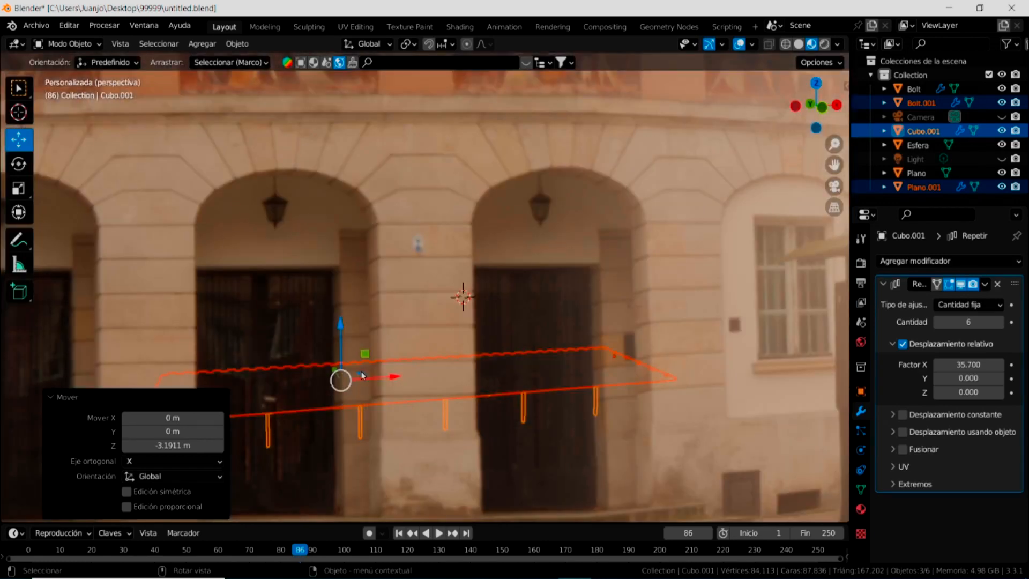
pyautogui.scroll(1, 361, 375)
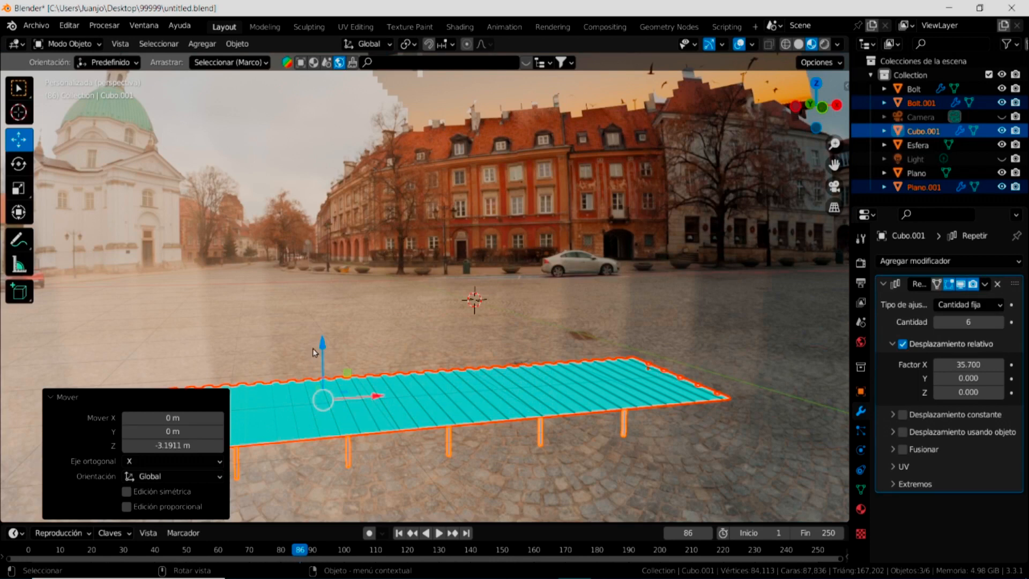
pyautogui.moveTo(322, 348); pyautogui.dragTo(322, 300)
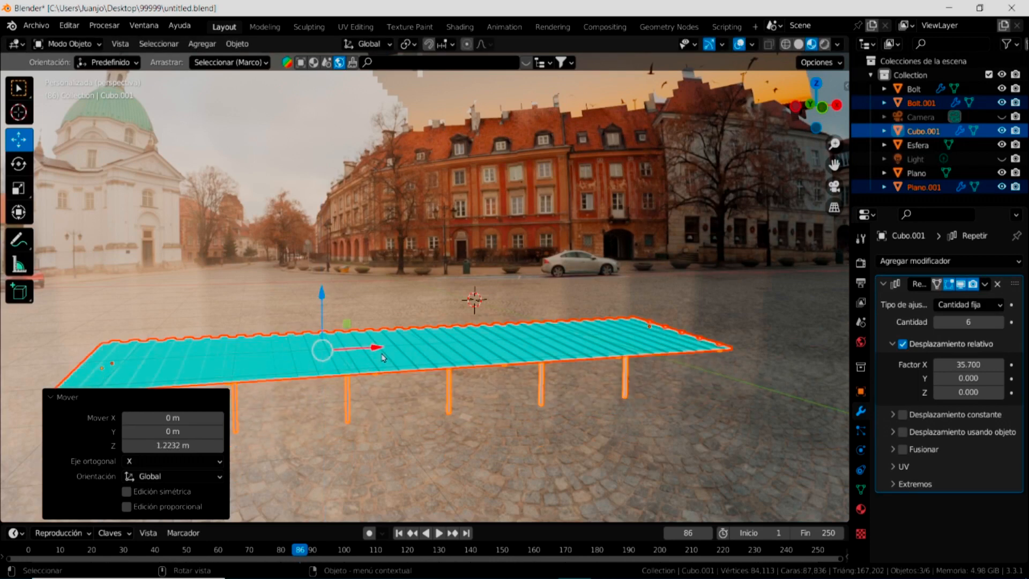
pyautogui.moveTo(378, 349); pyautogui.dragTo(524, 337)
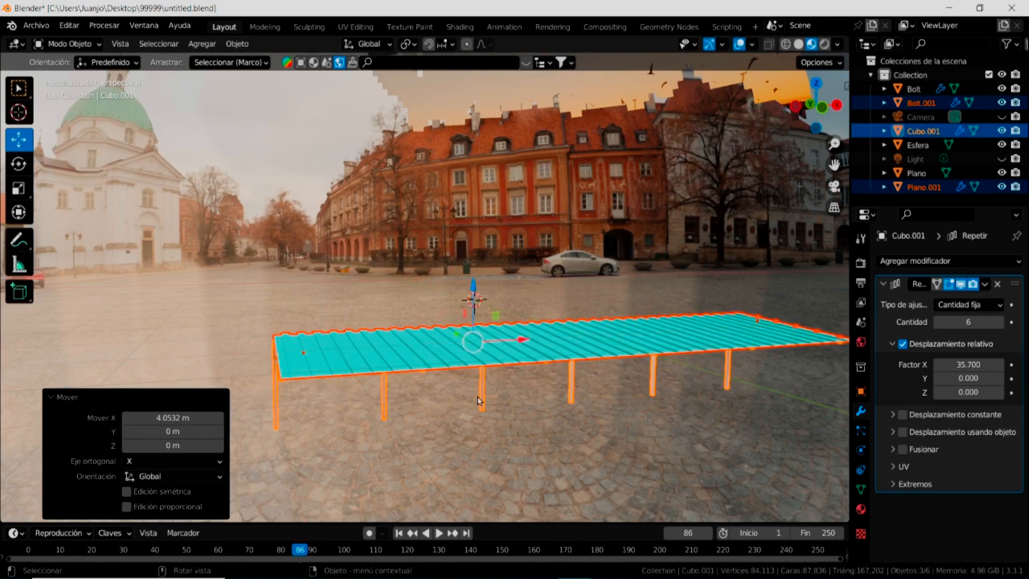
# Raise the canopy a further 0.39419 m above the paving.
pyautogui.moveTo(490, 404); pyautogui.dragTo(502, 407, button='middle')
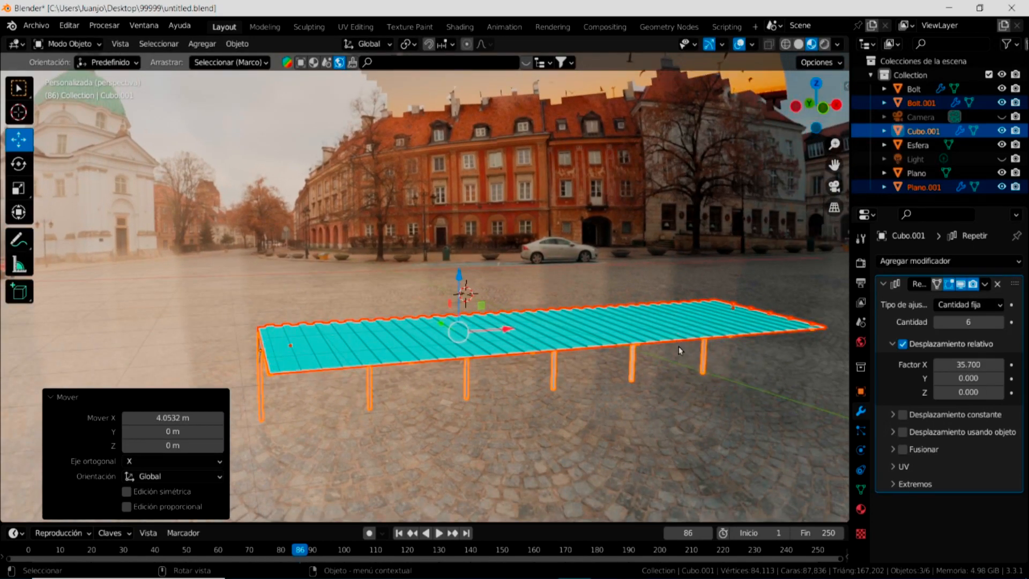
pyautogui.moveTo(659, 370); pyautogui.dragTo(671, 365, button='middle')
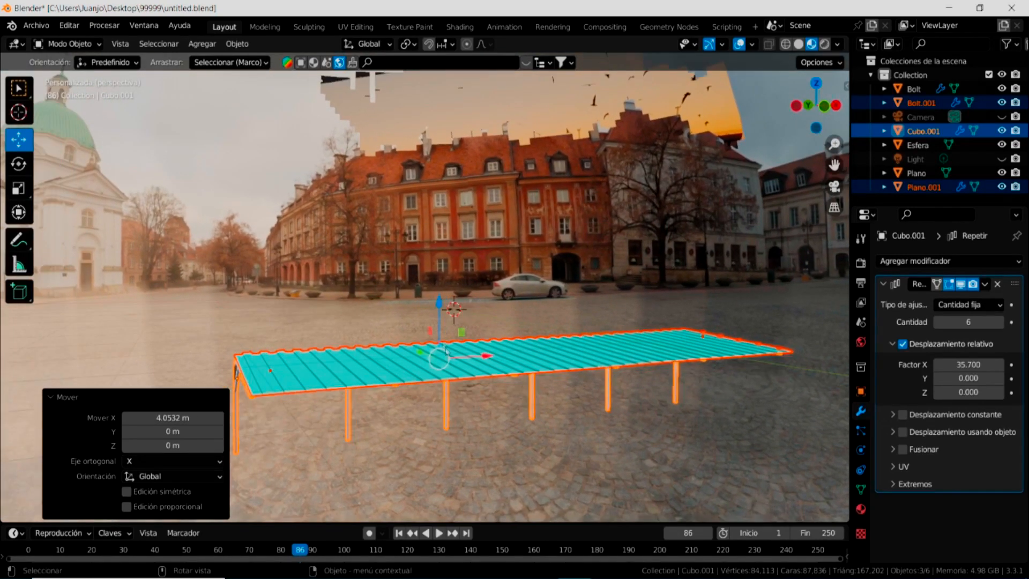
pyautogui.moveTo(438, 303); pyautogui.dragTo(437, 286)
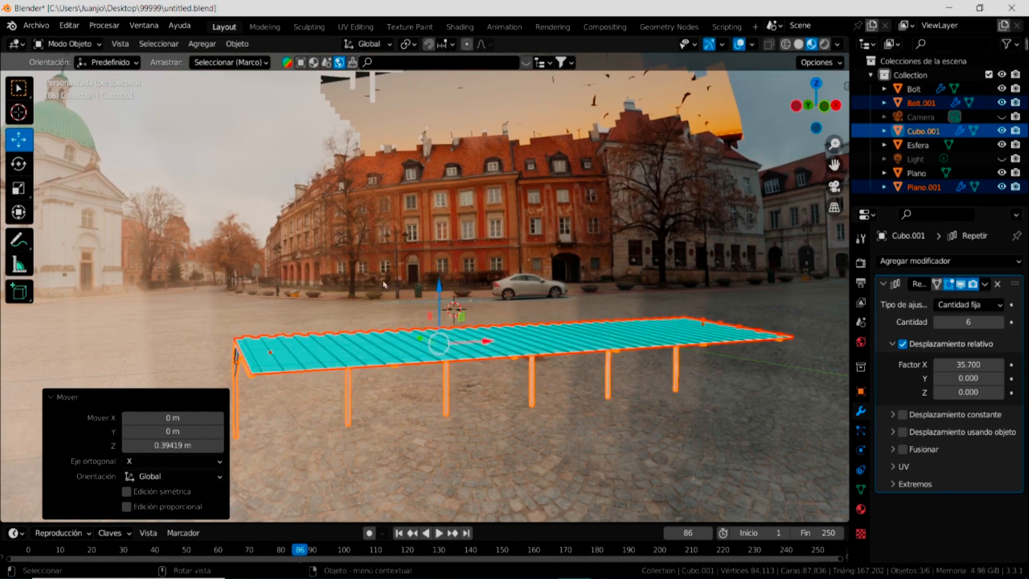
# Enlarge the canopy within the square and stretch it along Z by a factor of 1.159.
pyautogui.moveTo(493, 401)
pyautogui.mouseDown(button='middle')
pyautogui.moveTo(661, 415)
pyautogui.moveTo(538, 403)
pyautogui.moveTo(501, 417)
pyautogui.mouseUp(button='middle')
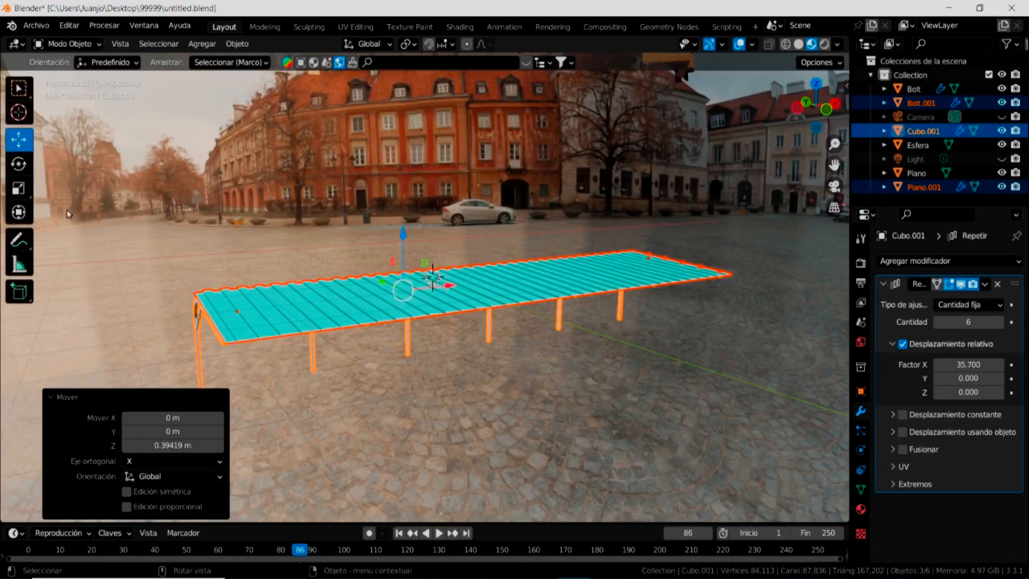
pyautogui.click(18, 187)
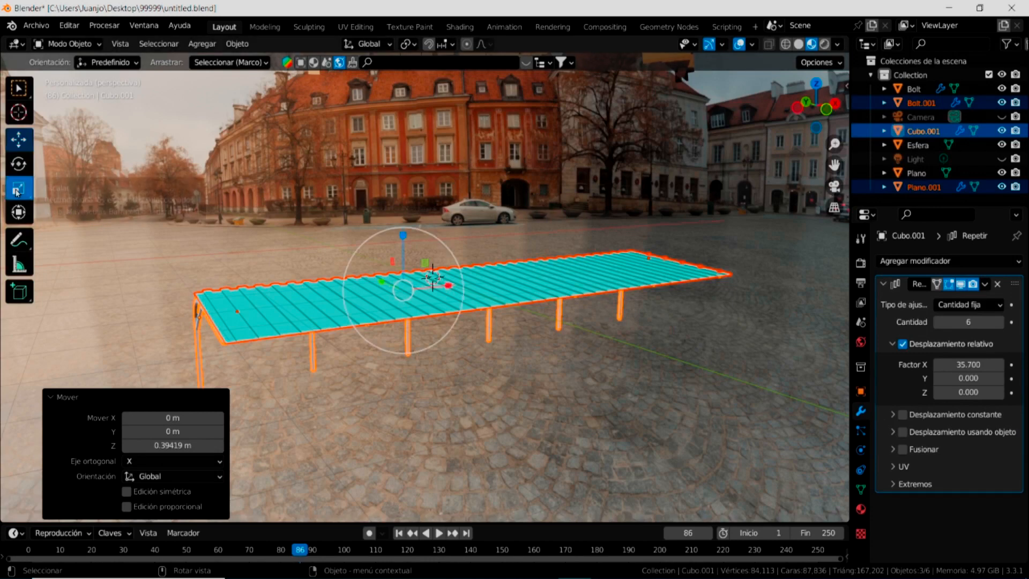
pyautogui.moveTo(436, 240); pyautogui.dragTo(401, 214)
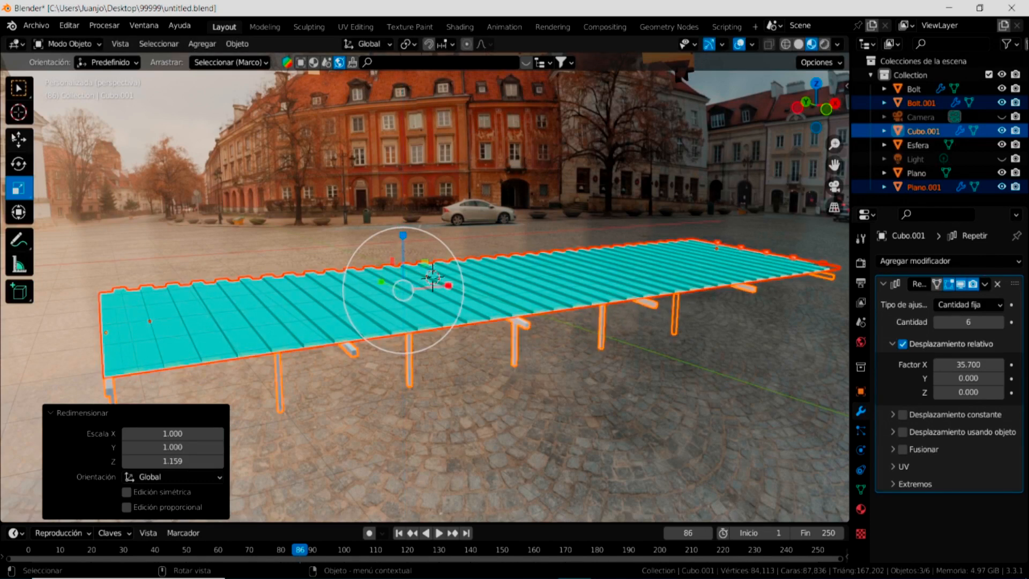
# Raise the enlarged canopy so its columns stand on the paving, and select the panorama sphere.
pyautogui.click(18, 139)
pyautogui.moveTo(408, 286); pyautogui.dragTo(423, 186)
pyautogui.click(451, 337)
pyautogui.moveTo(462, 358)
pyautogui.mouseDown(button='middle')
pyautogui.moveTo(462, 374)
pyautogui.moveTo(470, 355)
pyautogui.mouseUp(button='middle')
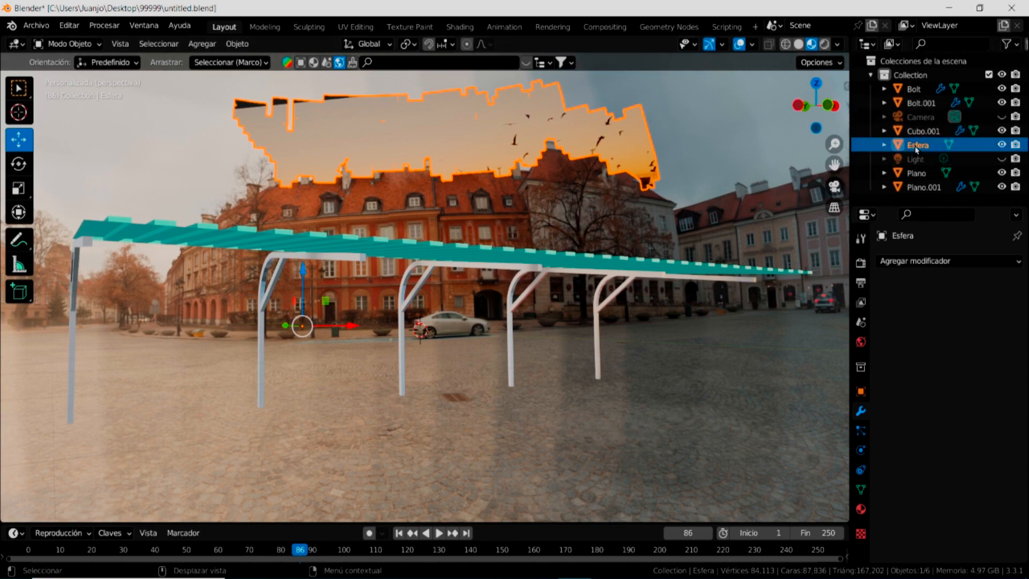
# Unhide the light and the camera, and select the light.
pyautogui.click(1000, 159)
pyautogui.click(1002, 116)
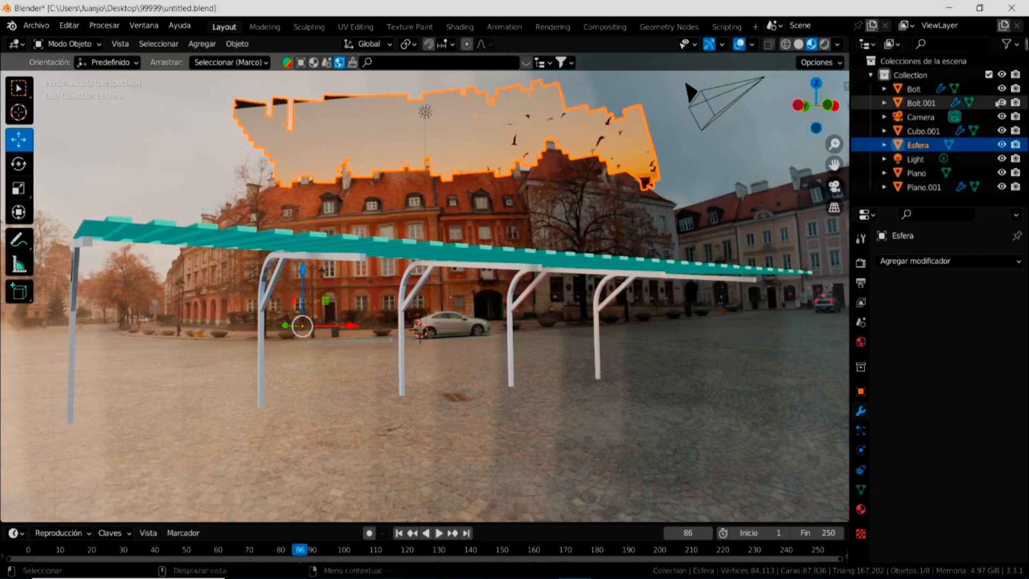
pyautogui.click(928, 161)
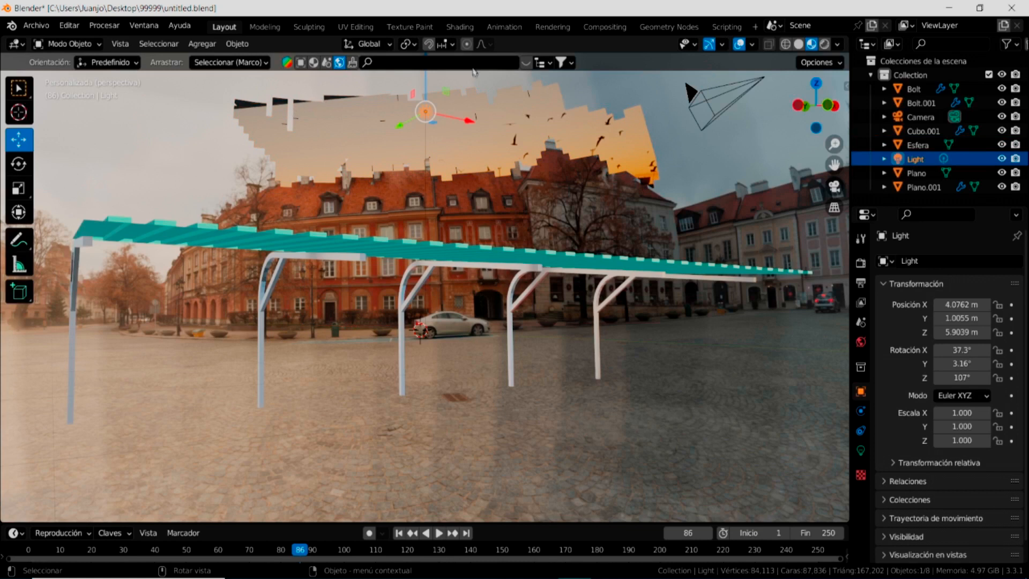
# Play the animation to preview the canopy in the square against the moving sunset background.
pyautogui.click(19, 87)
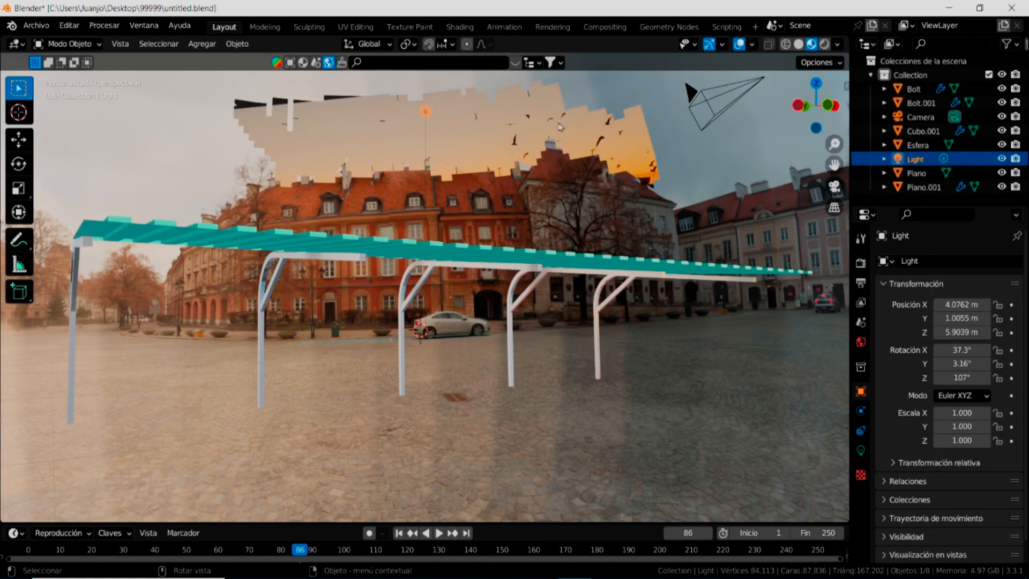
pyautogui.click(437, 534)
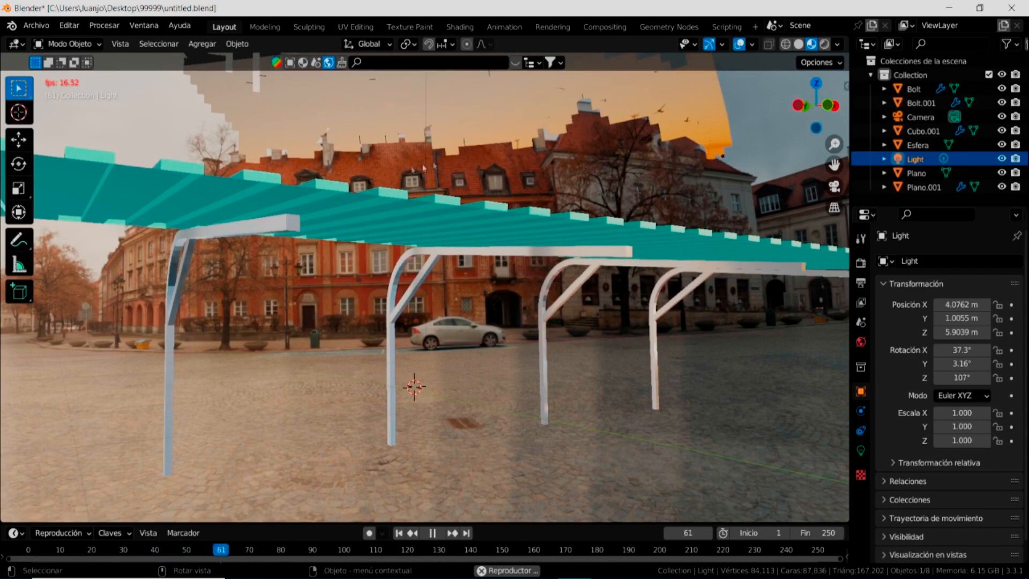
# Lock the camera to the 3D view so navigation moves it, and stop the animation playback.
pyautogui.click(846, 85)
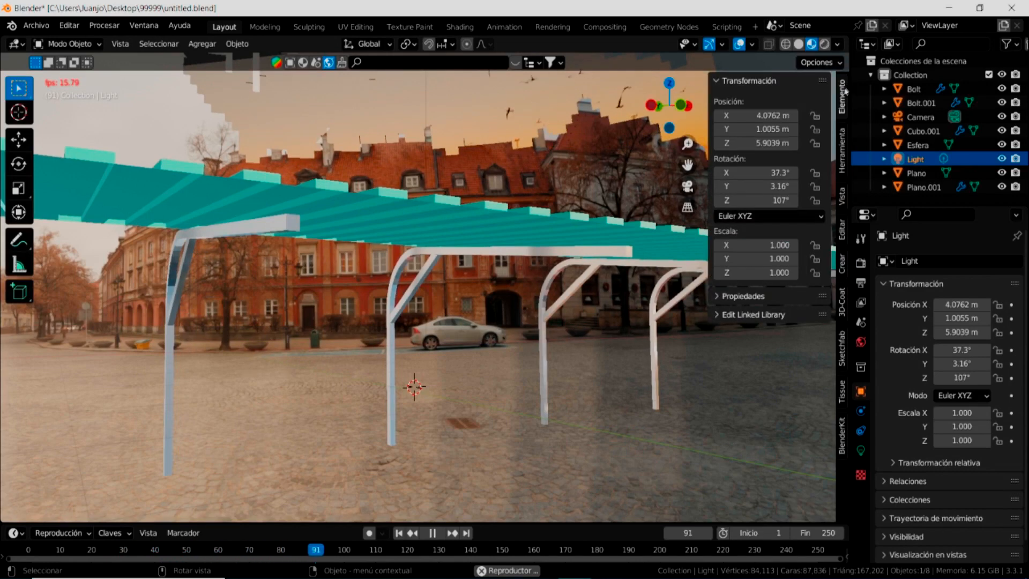
pyautogui.click(841, 196)
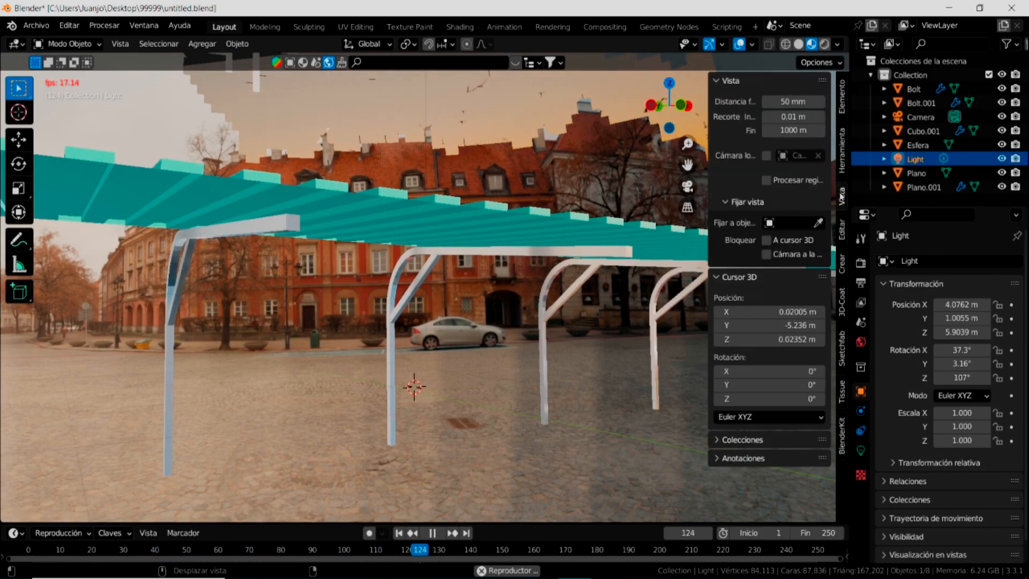
pyautogui.click(766, 255)
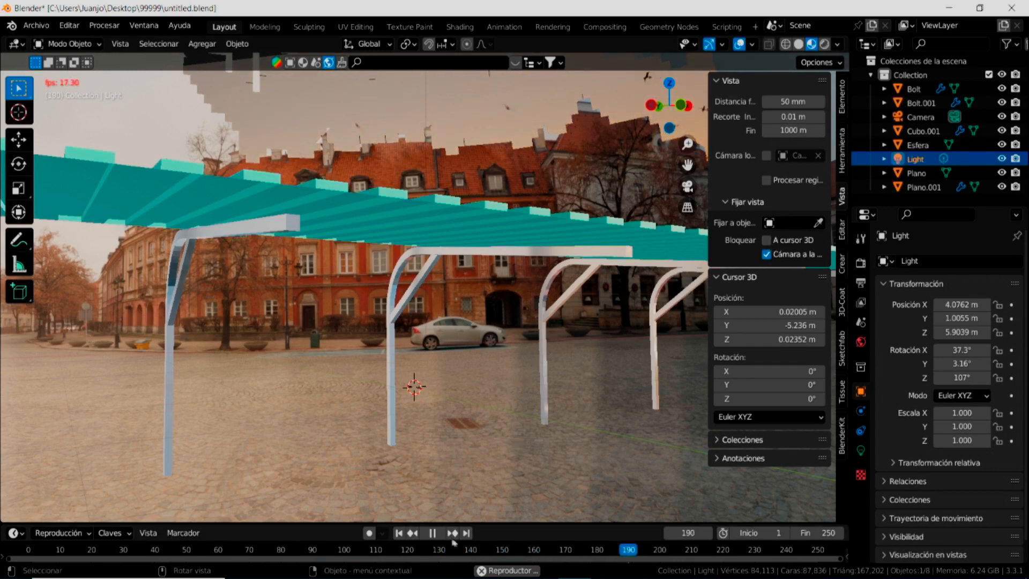
pyautogui.click(435, 533)
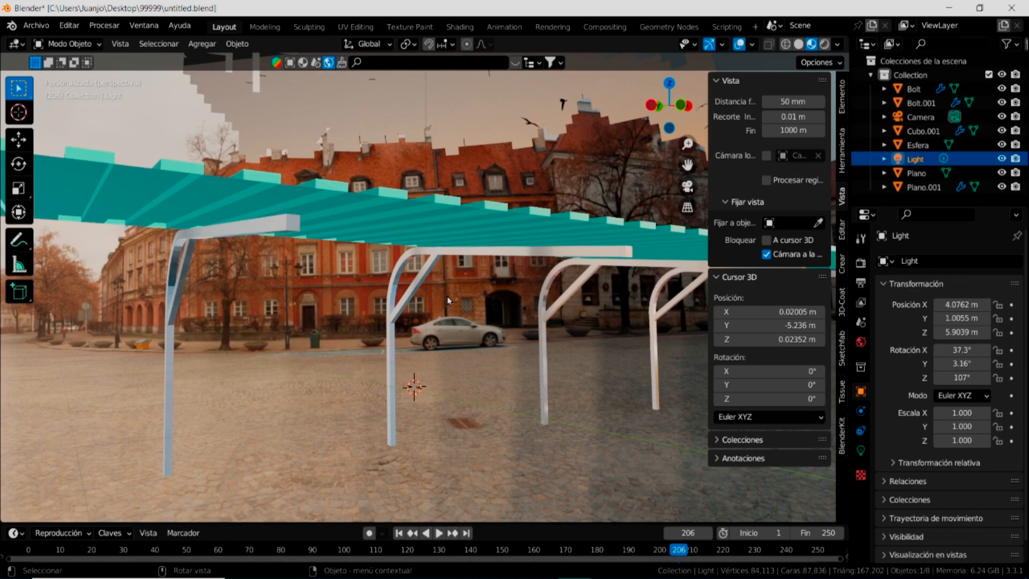
# Look through the camera, reframe it on the canopy roof and upper columns against the buildings, and play the animation.
pyautogui.press('KP_0')
pyautogui.moveTo(466, 318); pyautogui.dragTo(585, 260, button='middle')
pyautogui.scroll(-1, 584, 261)
pyautogui.scroll(3, 584, 262)
pyautogui.moveTo(584, 261)
pyautogui.mouseDown(button='middle')
pyautogui.moveTo(592, 270)
pyautogui.moveTo(595, 260)
pyautogui.mouseUp(button='middle')
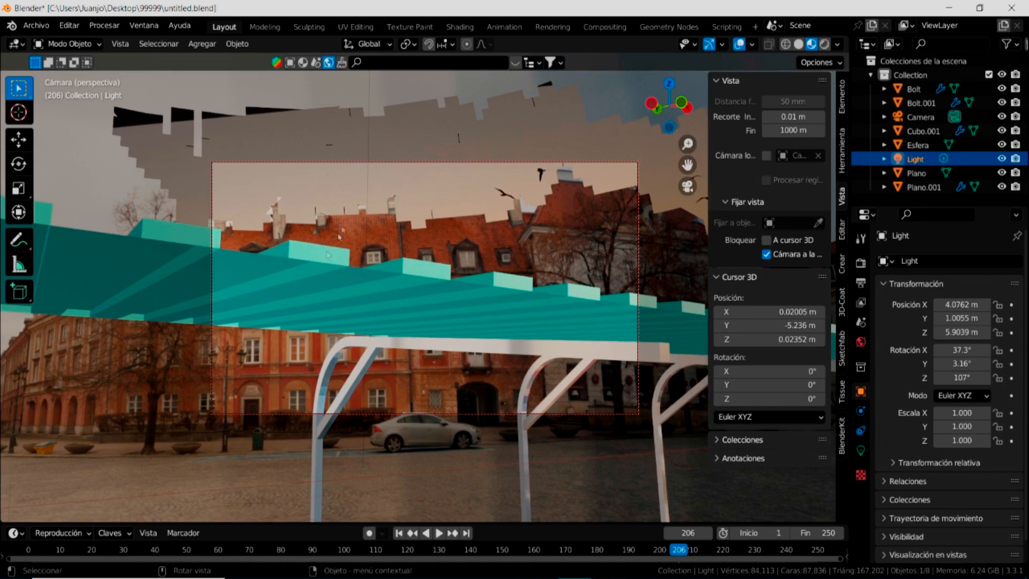
pyautogui.click(438, 533)
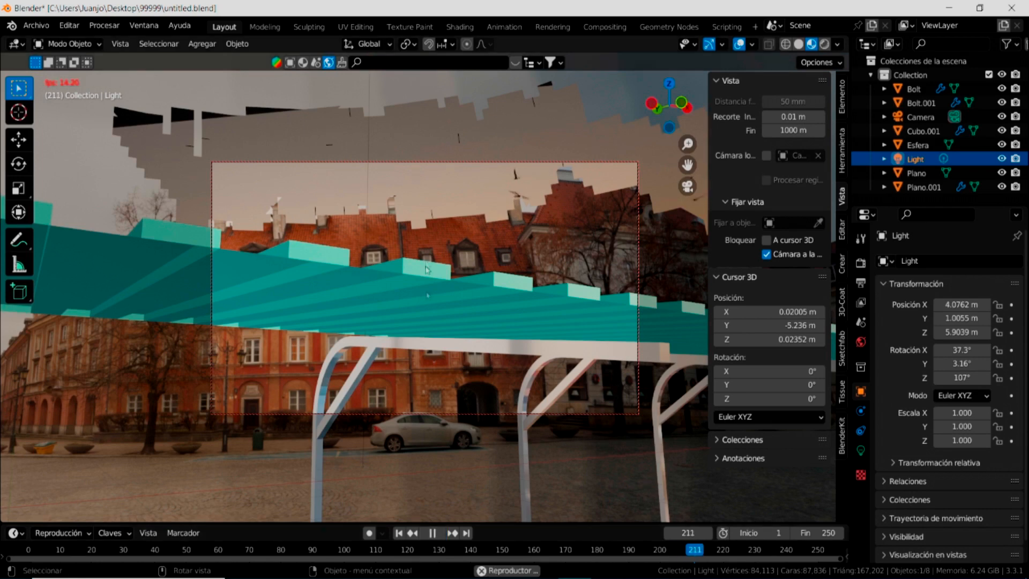